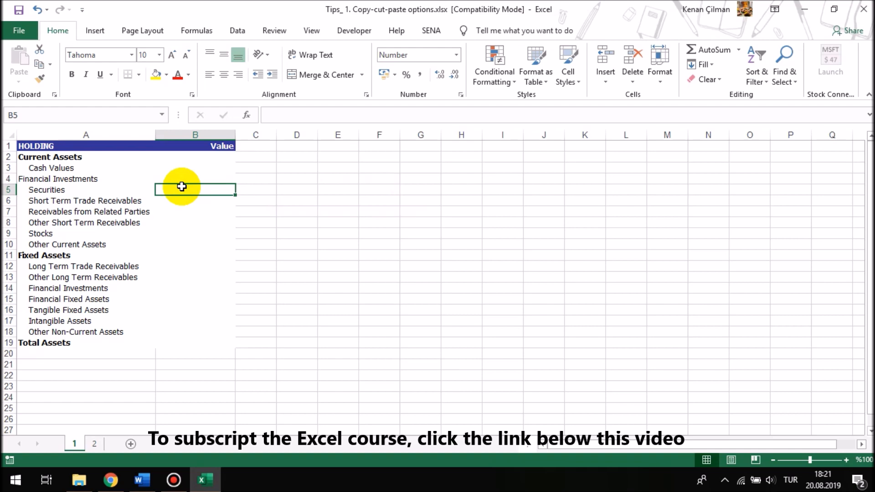
Examine the HOLDING table on sheet 1 and the ABC Company and XYZ Company tables on sheet 2.
{"action": "left_click_drag", "start_coordinate": [39, 145], "coordinate": [202, 343]}
{"action": "left_click", "coordinate": [129, 332]}
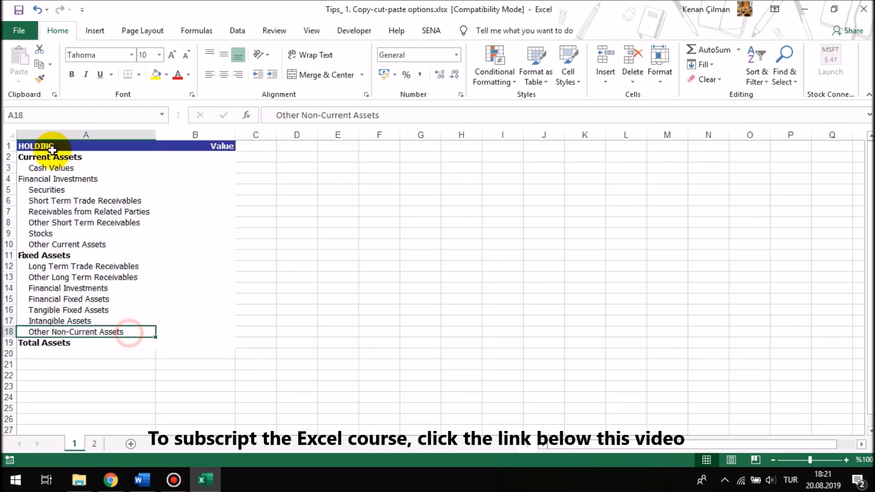
{"action": "left_click_drag", "start_coordinate": [50, 146], "coordinate": [58, 332]}
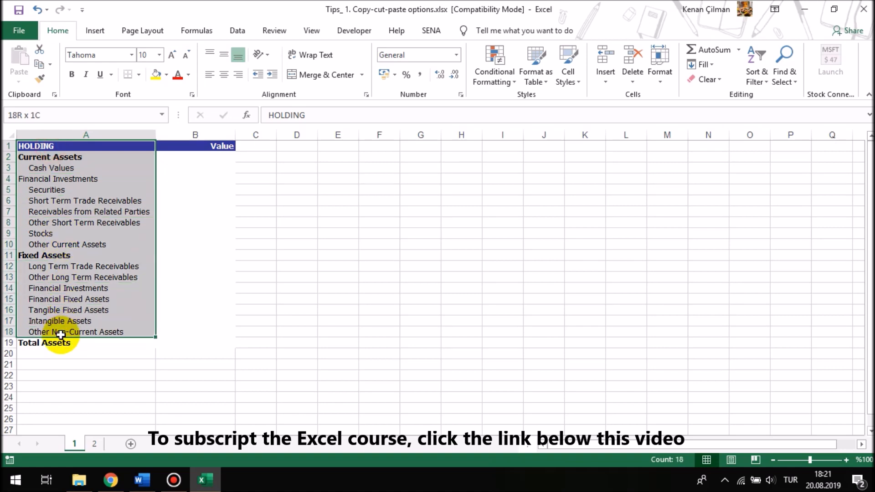
{"action": "left_click", "coordinate": [163, 308]}
{"action": "left_click", "coordinate": [94, 446]}
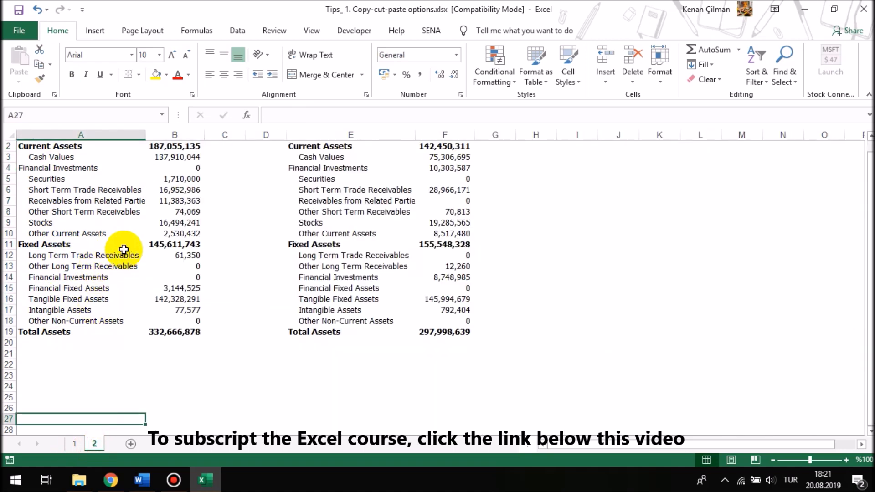
{"action": "scroll", "coordinate": [68, 192], "scroll_direction": "up", "scroll_amount": 1}
{"action": "left_click_drag", "start_coordinate": [37, 146], "coordinate": [158, 331]}
{"action": "left_click_drag", "start_coordinate": [319, 146], "coordinate": [402, 332]}
{"action": "left_click", "coordinate": [391, 288]}
{"action": "left_click", "coordinate": [319, 233]}
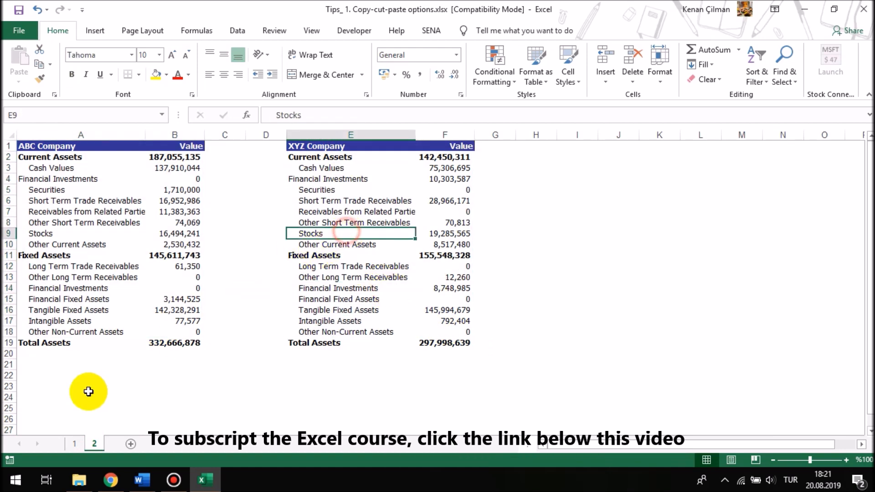
Enter the formula ='2'!B2+'2'!F2 in cell B2 of sheet 1 to add both companies' Current Assets.
{"action": "left_click", "coordinate": [70, 443]}
{"action": "left_click", "coordinate": [59, 157]}
{"action": "left_click", "coordinate": [201, 157]}
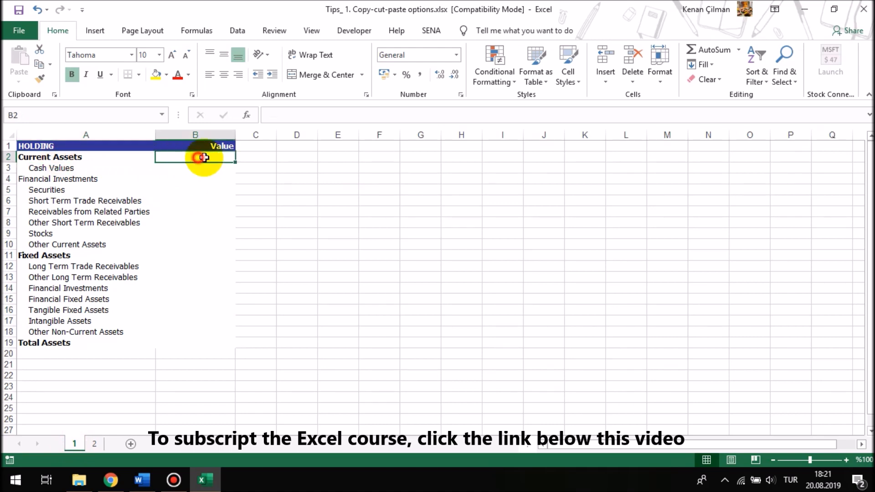
{"action": "type", "text": "="}
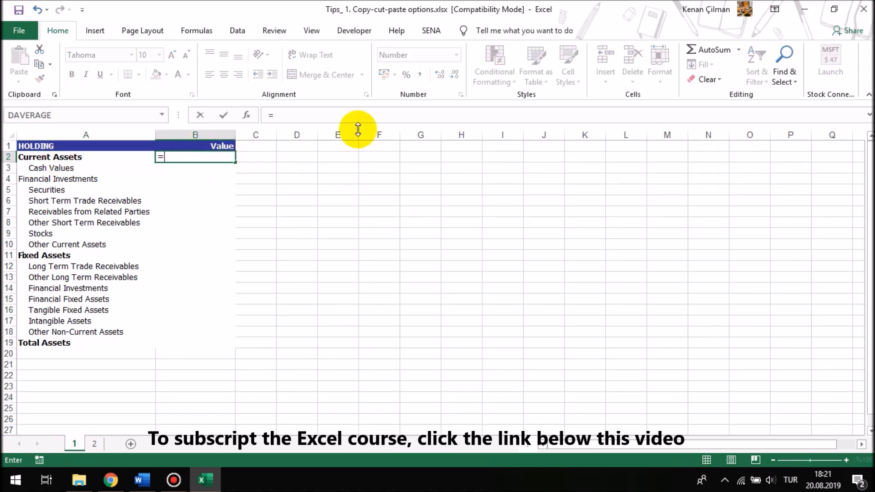
{"action": "left_click", "coordinate": [93, 444]}
{"action": "left_click", "coordinate": [175, 157]}
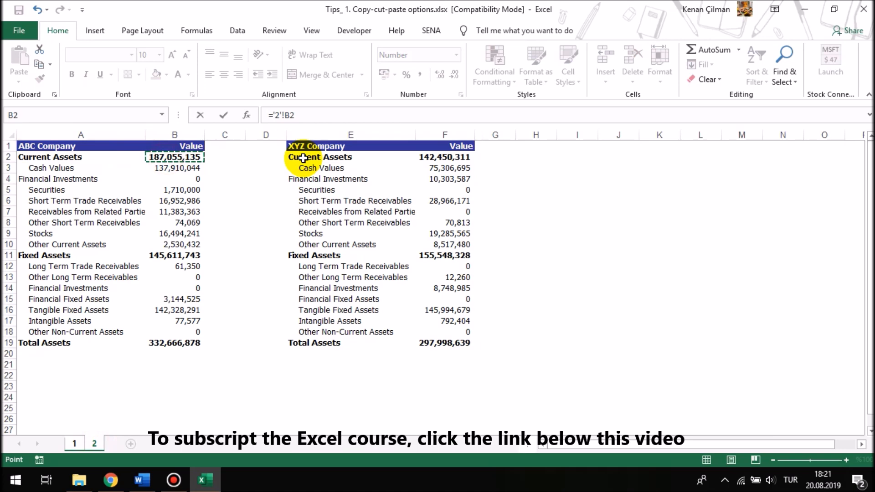
{"action": "left_click", "coordinate": [444, 157]}
{"action": "key", "text": "Return"}
Check the B2 formula against the sum of the two Current Assets cells on sheet 2.
{"action": "key", "text": "Up"}
{"action": "key", "text": "F2"}
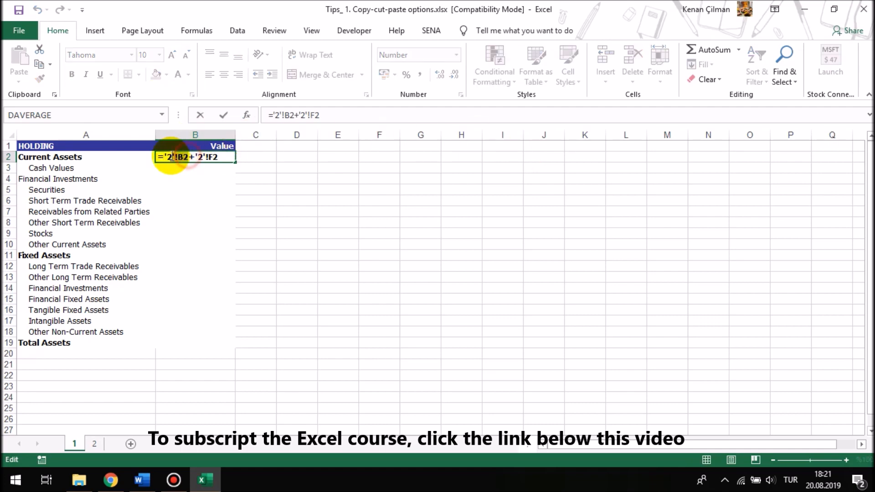
{"action": "key", "text": "Return"}
{"action": "left_click", "coordinate": [91, 443]}
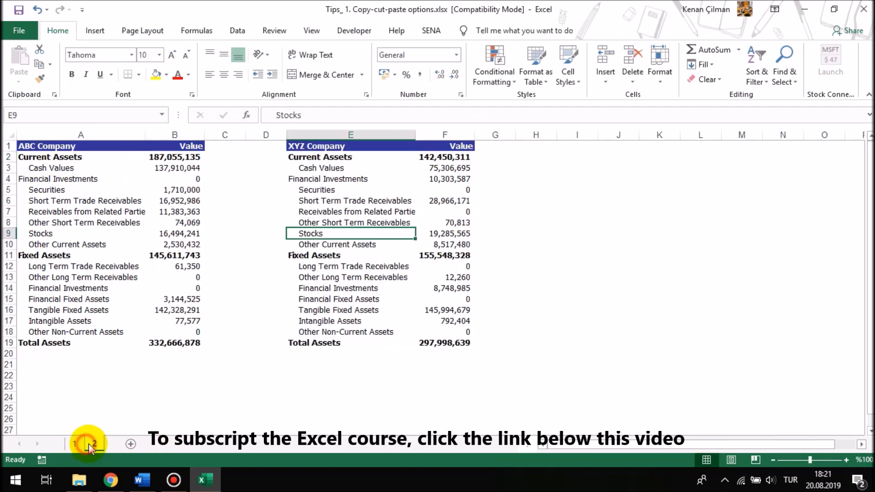
{"action": "left_click", "coordinate": [177, 157]}
{"action": "left_click", "coordinate": [451, 157], "text": "ctrl"}
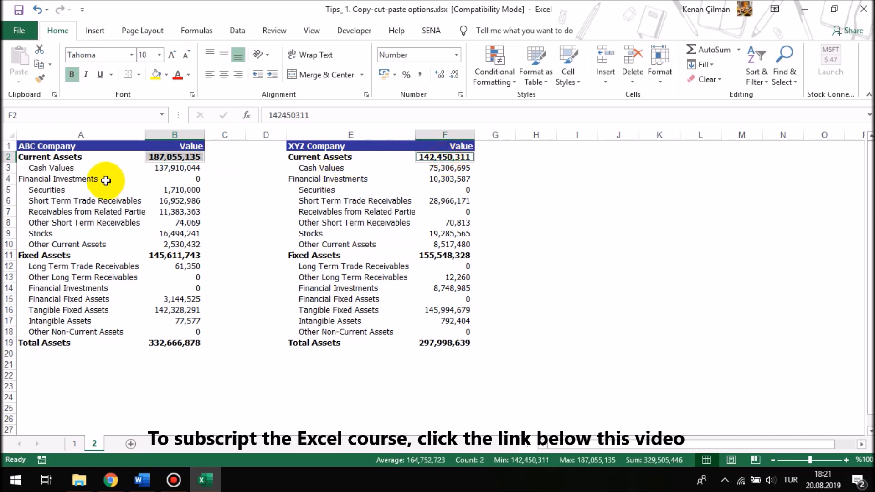
{"action": "left_click", "coordinate": [74, 443]}
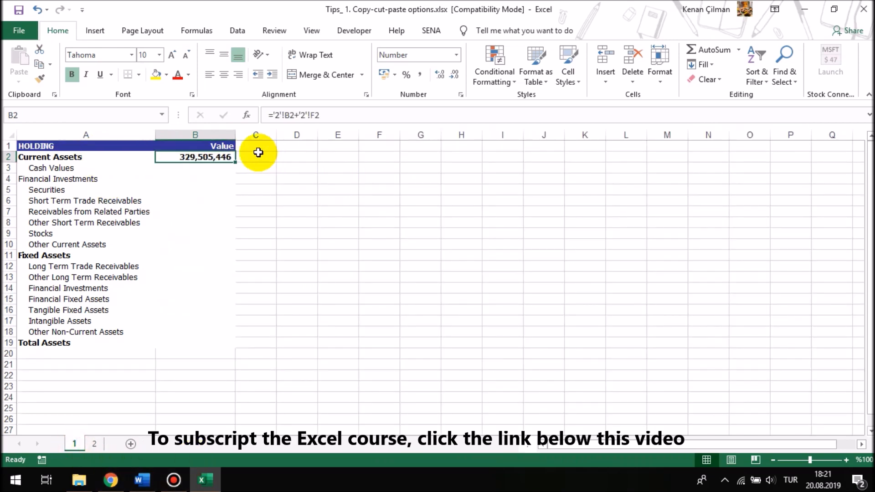
Fill the B2 formula down to B19 and check the copied formulas from the Cash Values row downward.
{"action": "double_click", "coordinate": [235, 160]}
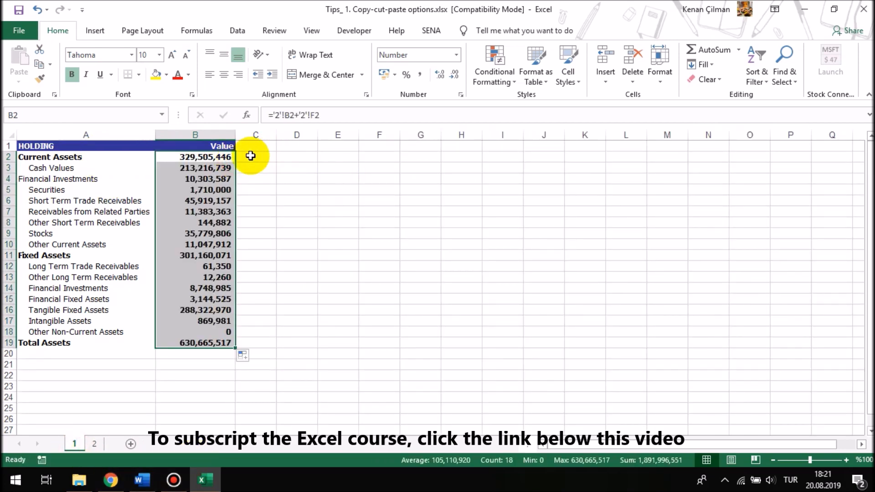
{"action": "left_click", "coordinate": [202, 169]}
{"action": "key", "text": "F2"}
{"action": "key", "text": "Return"}
{"action": "key", "text": "F2"}
{"action": "key", "text": "Return"}
{"action": "key", "text": "F2"}
{"action": "key", "text": "Return"}
{"action": "key", "text": "F2"}
{"action": "key", "text": "Return"}
{"action": "key", "text": "F2"}
{"action": "key", "text": "Return"}
{"action": "key", "text": "Return"}
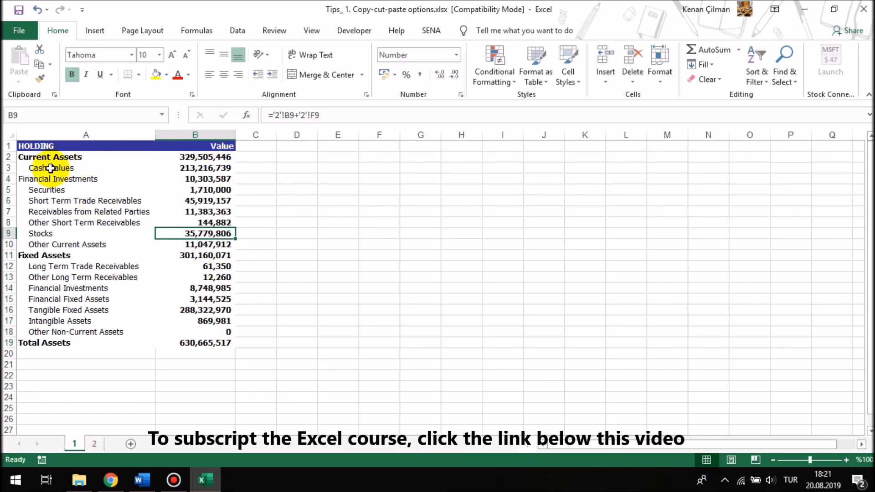
Compare the label formatting in column A with the formatting of the filled values in column B.
{"action": "left_click_drag", "start_coordinate": [46, 178], "coordinate": [230, 177]}
{"action": "left_click", "coordinate": [95, 233]}
{"action": "left_click_drag", "start_coordinate": [59, 170], "coordinate": [53, 337]}
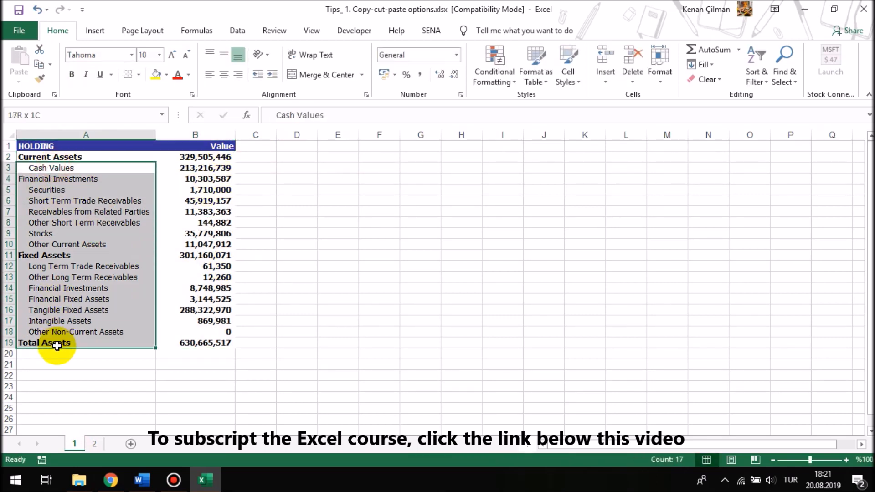
{"action": "left_click", "coordinate": [166, 345]}
{"action": "left_click_drag", "start_coordinate": [194, 148], "coordinate": [198, 310]}
Check the references in the filled formulas of the Cash Values and Financial Investments rows and the rows around them.
{"action": "left_click", "coordinate": [205, 166]}
{"action": "key", "text": "F2"}
{"action": "left_click", "coordinate": [182, 168]}
{"action": "left_click", "coordinate": [213, 167]}
{"action": "key", "text": "Return"}
{"action": "key", "text": "F2"}
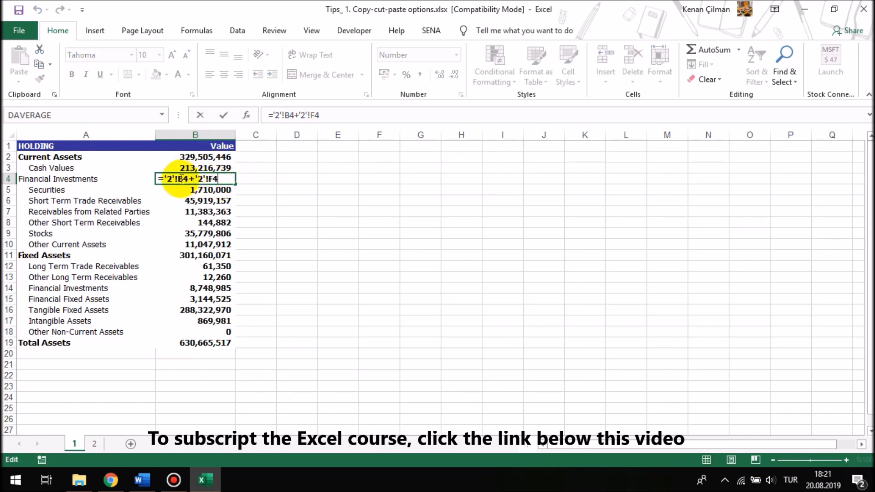
{"action": "key", "text": "Return"}
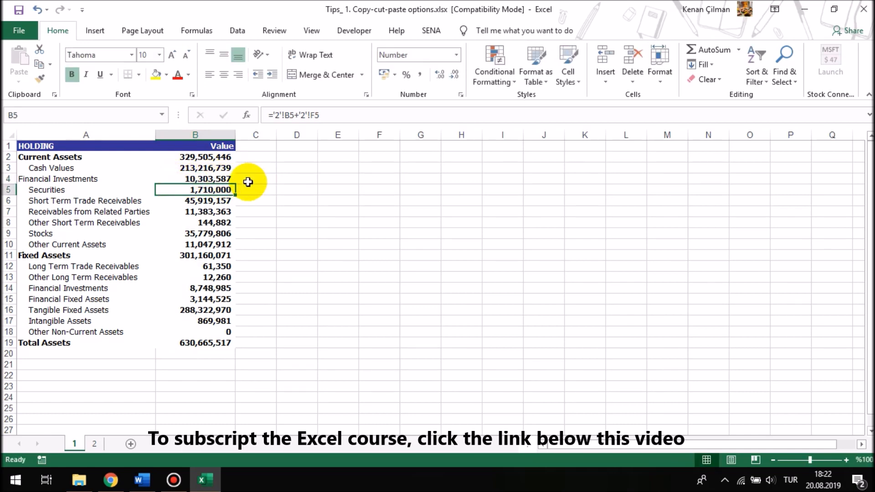
{"action": "key", "text": "Up"}
{"action": "key", "text": "Down"}
{"action": "key", "text": "Down"}
{"action": "key", "text": "Down"}
{"action": "key", "text": "Down"}
{"action": "key", "text": "Up"}
{"action": "key", "text": "Up"}
{"action": "key", "text": "Up"}
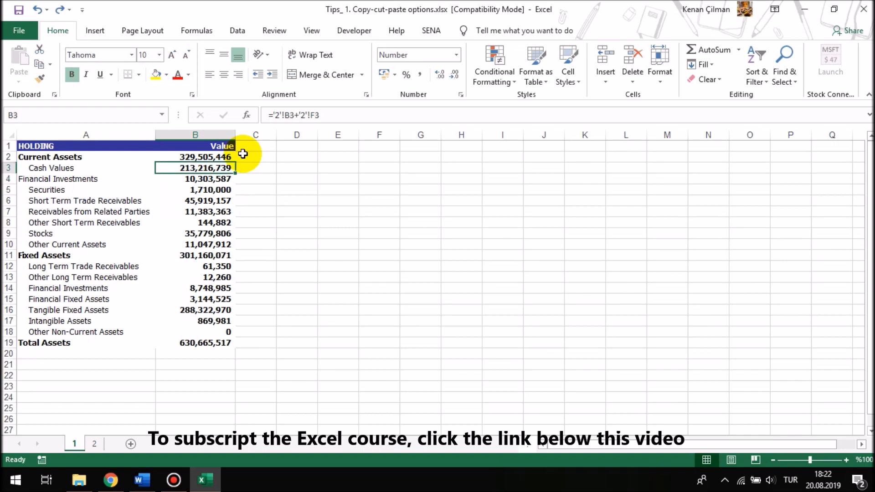
Undo the fill, then fill the B2 formula down to B19 again with the Fill Without Formatting option.
{"action": "key", "text": "ctrl+z"}
{"action": "double_click", "coordinate": [234, 165]}
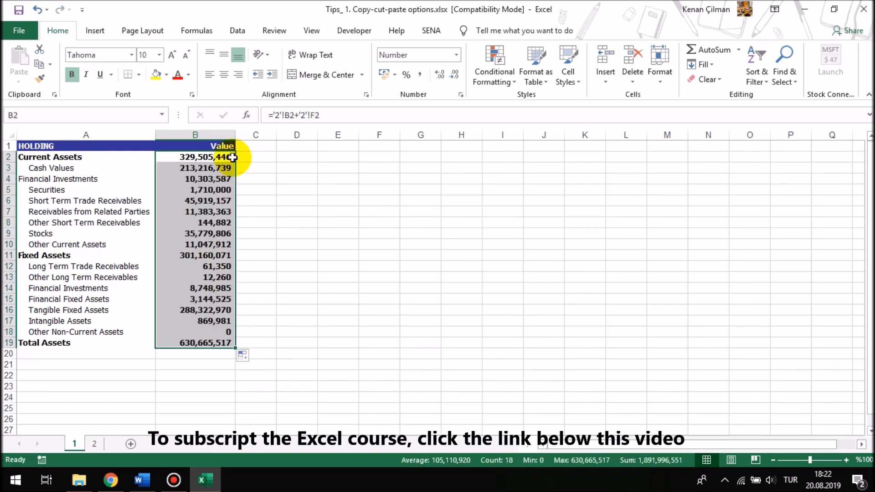
{"action": "left_click", "coordinate": [249, 357]}
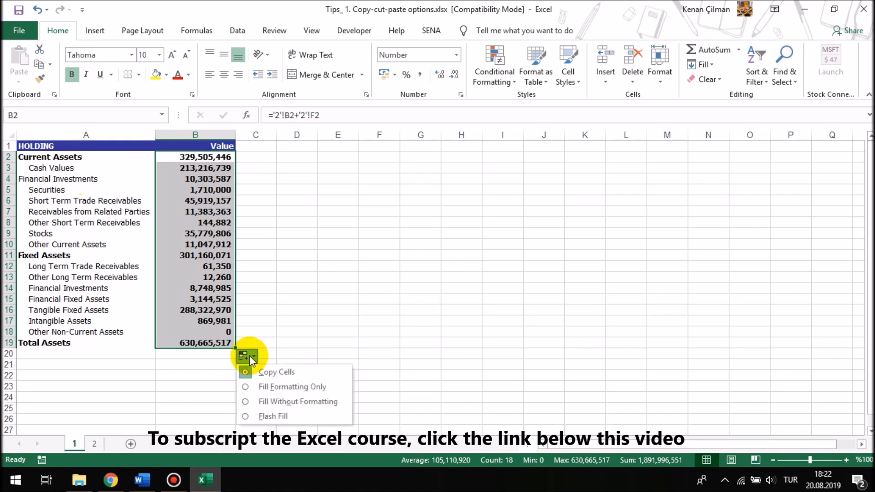
{"action": "scroll", "coordinate": [247, 314], "scroll_direction": "down", "scroll_amount": 1}
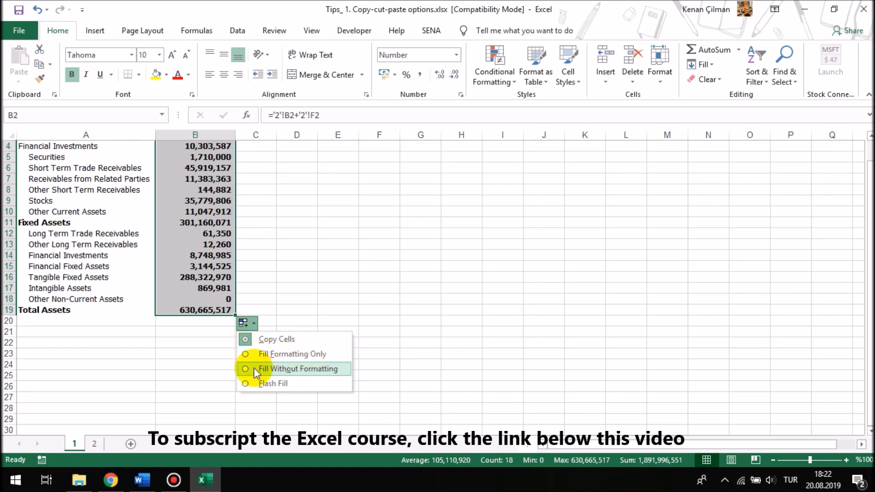
{"action": "left_click", "coordinate": [288, 369]}
{"action": "scroll", "coordinate": [288, 365], "scroll_direction": "up", "scroll_amount": 1}
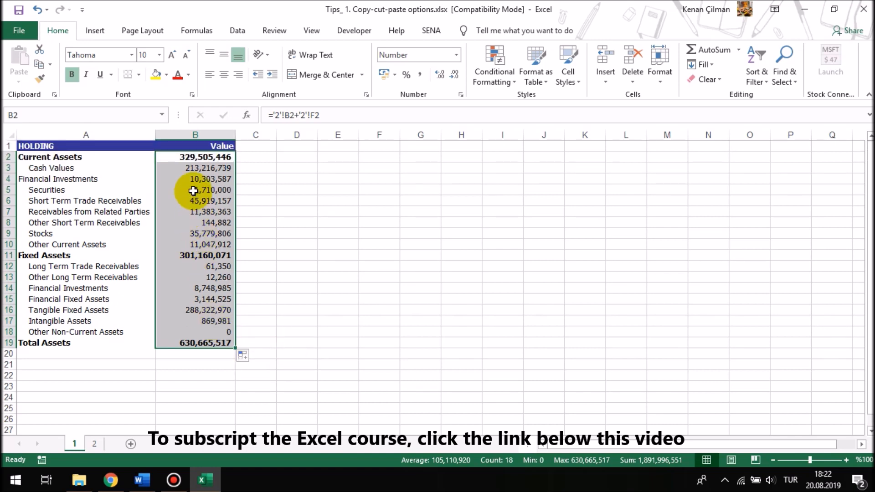
Check the filled formulas in cells B5 to B7.
{"action": "left_click", "coordinate": [204, 190]}
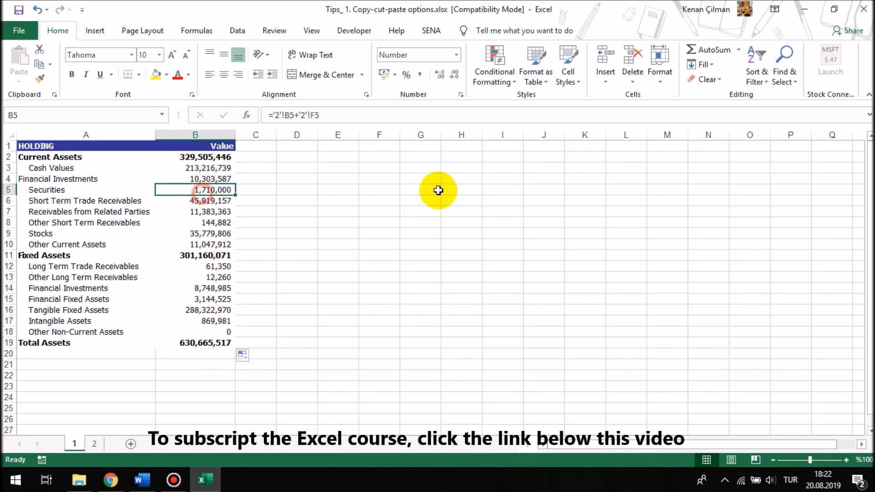
{"action": "key", "text": "F2"}
{"action": "key", "text": "Return"}
{"action": "key", "text": "F2"}
{"action": "key", "text": "Return"}
{"action": "key", "text": "F2"}
{"action": "key", "text": "Return"}
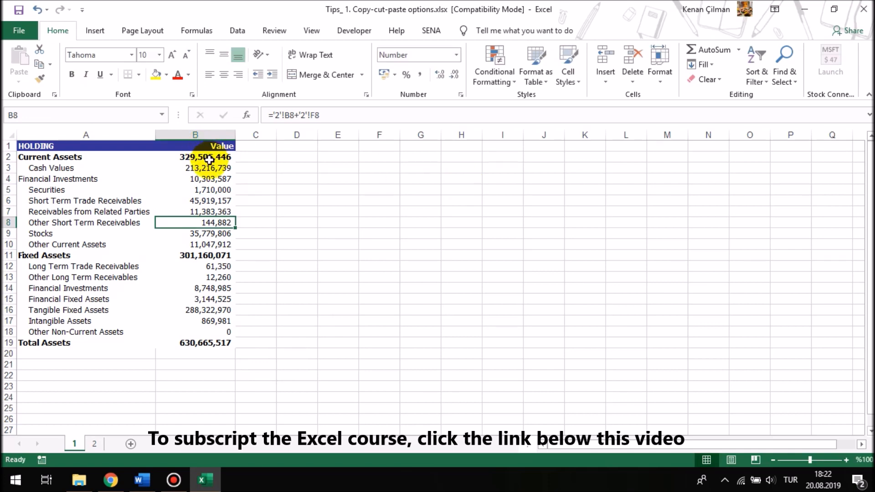
Examine the values and bold formatting across the range B2:B19.
{"action": "left_click_drag", "start_coordinate": [210, 159], "coordinate": [218, 330]}
{"action": "left_click", "coordinate": [301, 298]}
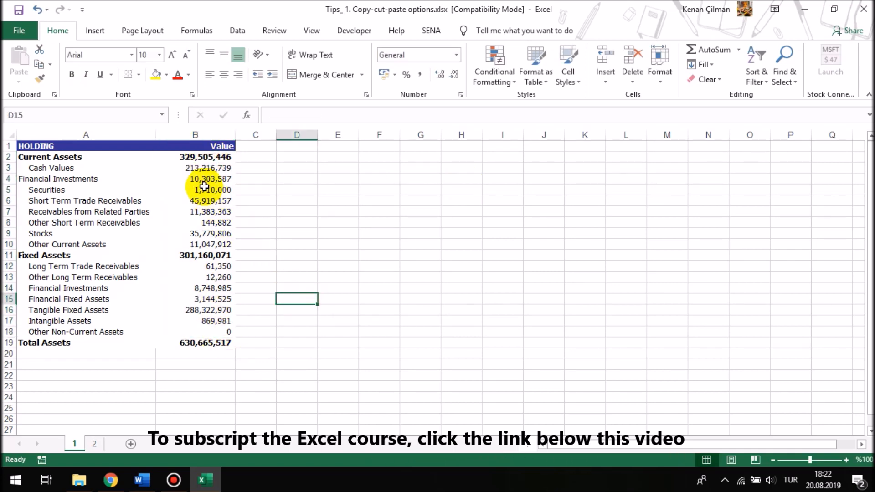
{"action": "left_click", "coordinate": [201, 162]}
{"action": "left_click_drag", "start_coordinate": [201, 162], "coordinate": [187, 345]}
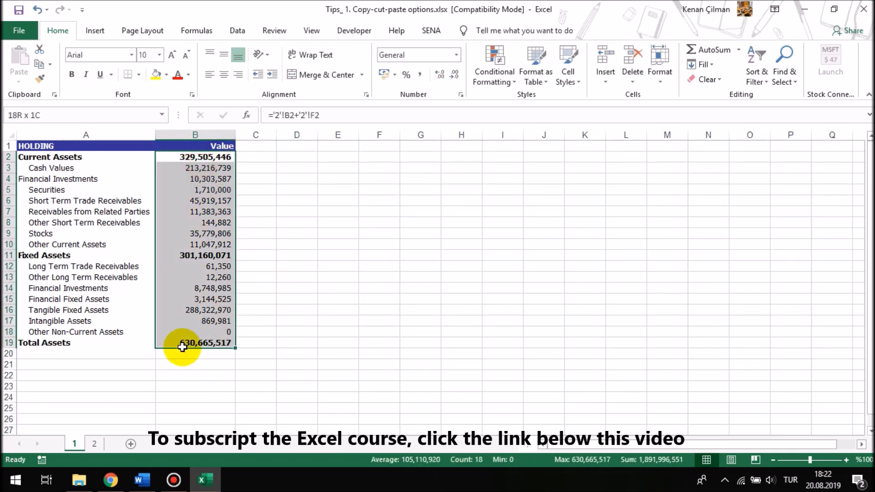
{"action": "left_click", "coordinate": [503, 264]}
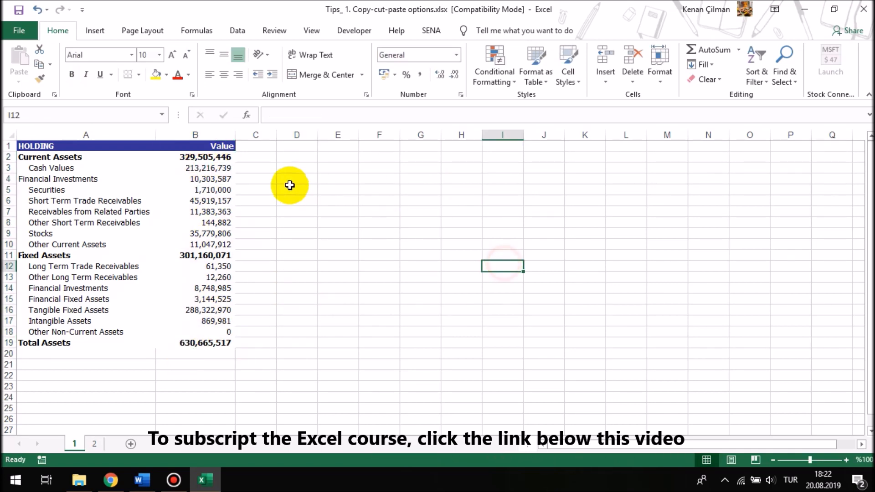
Undo the fill-down of the Value column, keeping only the formula in B2.
{"action": "left_click", "coordinate": [37, 9]}
{"action": "left_click", "coordinate": [37, 9]}
{"action": "left_click", "coordinate": [36, 9]}
{"action": "left_click", "coordinate": [37, 9]}
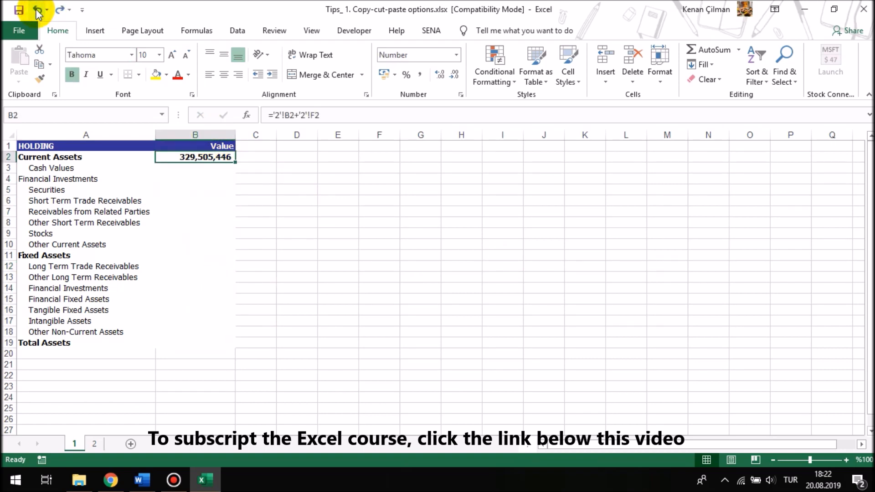
Copy cell B2, paste it over B2:B19 with the regular paste, and show the paste options for the result.
{"action": "left_click", "coordinate": [180, 160]}
{"action": "left_click_drag", "start_coordinate": [191, 167], "coordinate": [197, 340]}
{"action": "left_click", "coordinate": [20, 74]}
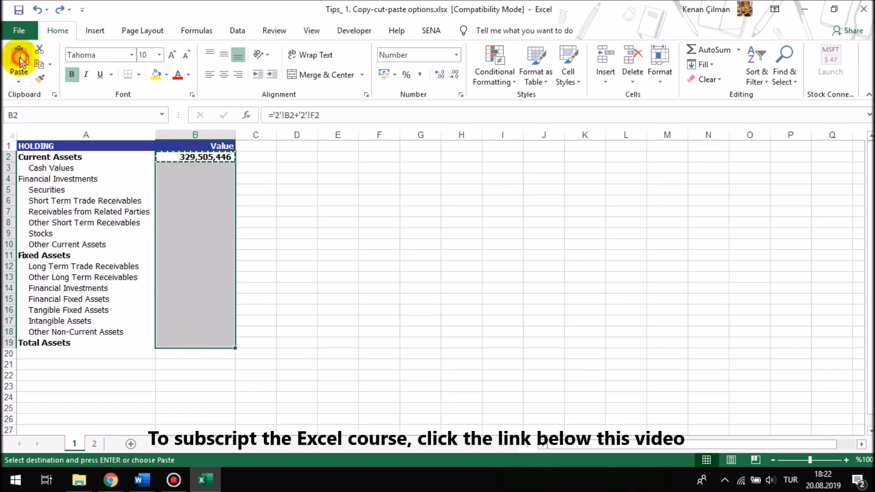
{"action": "left_click", "coordinate": [254, 358]}
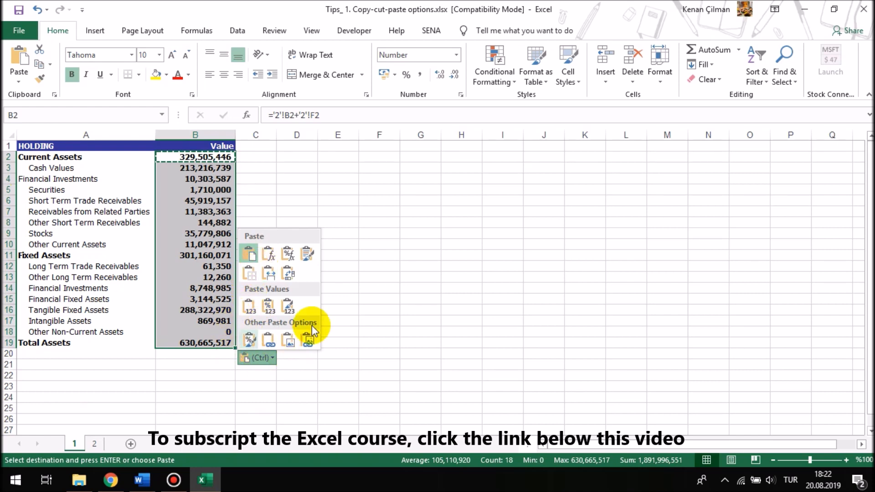
Review the pasted range B2:B19 and undo the paste.
{"action": "left_click", "coordinate": [208, 346]}
{"action": "left_click", "coordinate": [20, 78]}
{"action": "left_click", "coordinate": [297, 181]}
{"action": "left_click_drag", "start_coordinate": [201, 157], "coordinate": [201, 345]}
{"action": "left_click", "coordinate": [323, 287]}
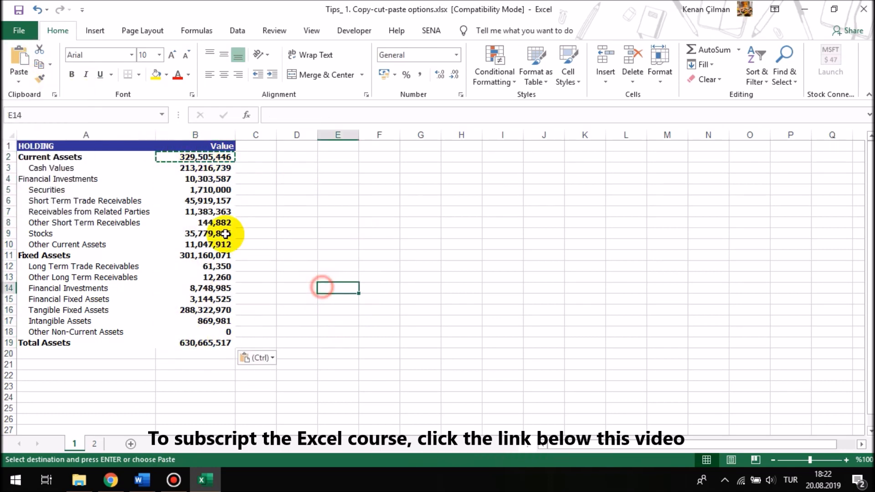
{"action": "key", "text": "ctrl+z"}
Paste only the formula of copied cell B2 into B2:B19 using Paste Special with the Formulas option.
{"action": "left_click", "coordinate": [202, 158]}
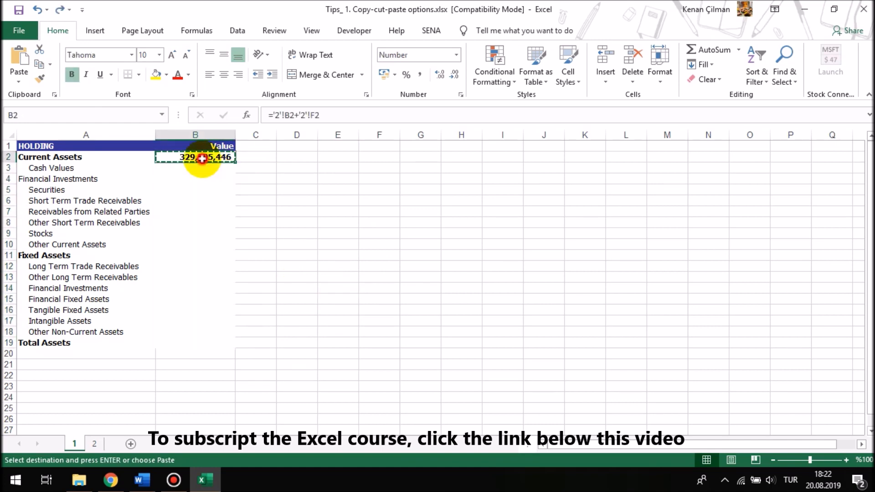
{"action": "left_click_drag", "start_coordinate": [205, 158], "coordinate": [205, 346]}
{"action": "left_click", "coordinate": [17, 79]}
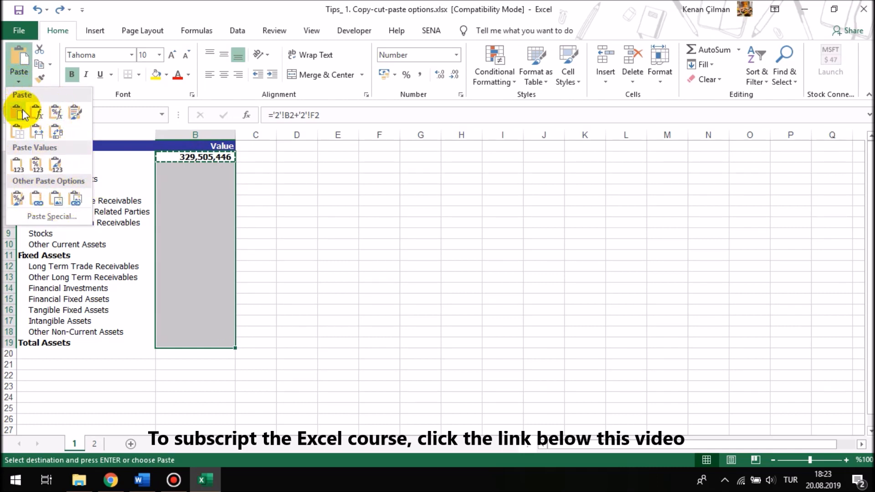
{"action": "left_click", "coordinate": [52, 216]}
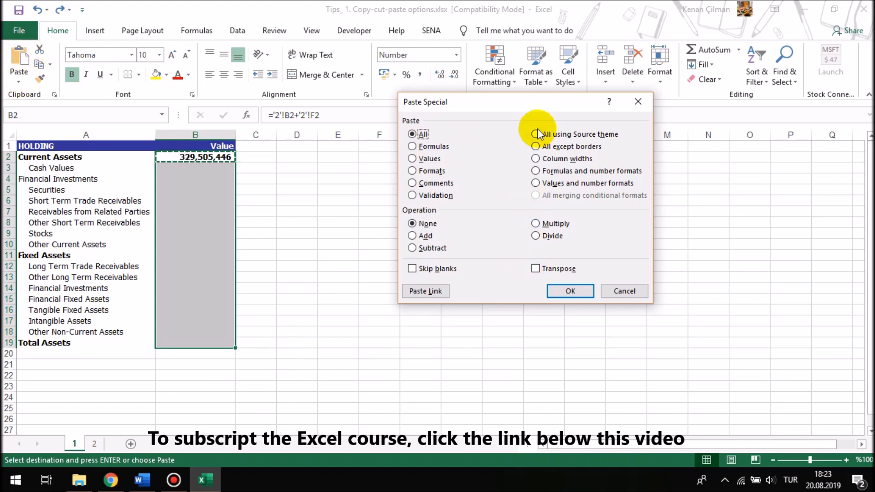
{"action": "left_click_drag", "start_coordinate": [491, 108], "coordinate": [461, 90]}
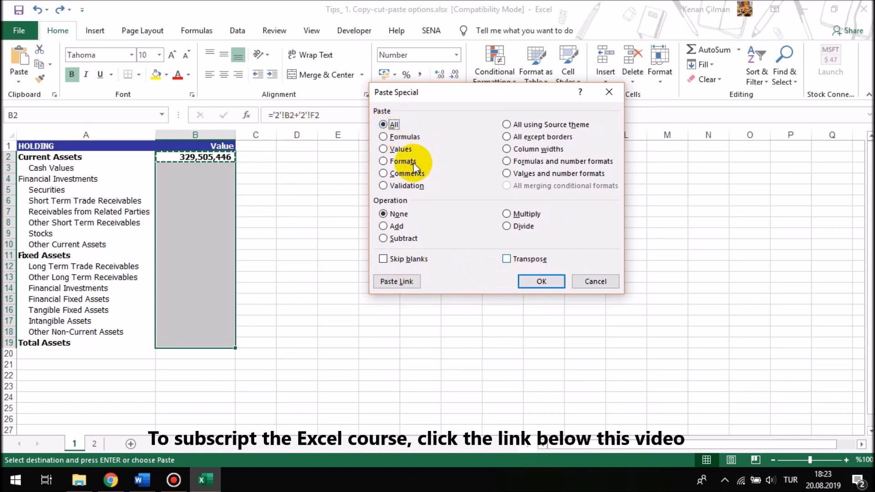
{"action": "left_click", "coordinate": [404, 136]}
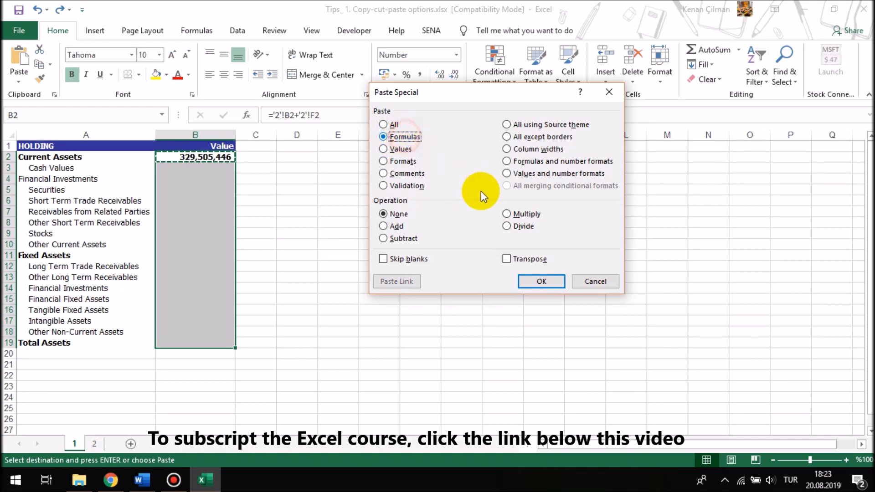
{"action": "left_click", "coordinate": [541, 281]}
Check the formatting and values of the formula-pasted cells in B2:B19, and undo that paste.
{"action": "left_click_drag", "start_coordinate": [226, 156], "coordinate": [207, 341]}
{"action": "left_click", "coordinate": [309, 287]}
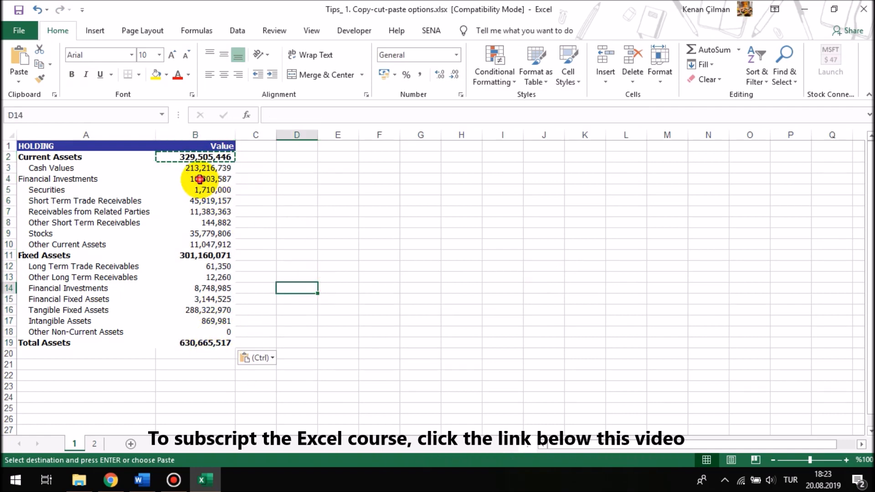
{"action": "left_click_drag", "start_coordinate": [200, 179], "coordinate": [192, 307]}
{"action": "left_click", "coordinate": [351, 285]}
{"action": "left_click", "coordinate": [189, 168]}
{"action": "left_click", "coordinate": [323, 241]}
{"action": "left_click", "coordinate": [201, 157]}
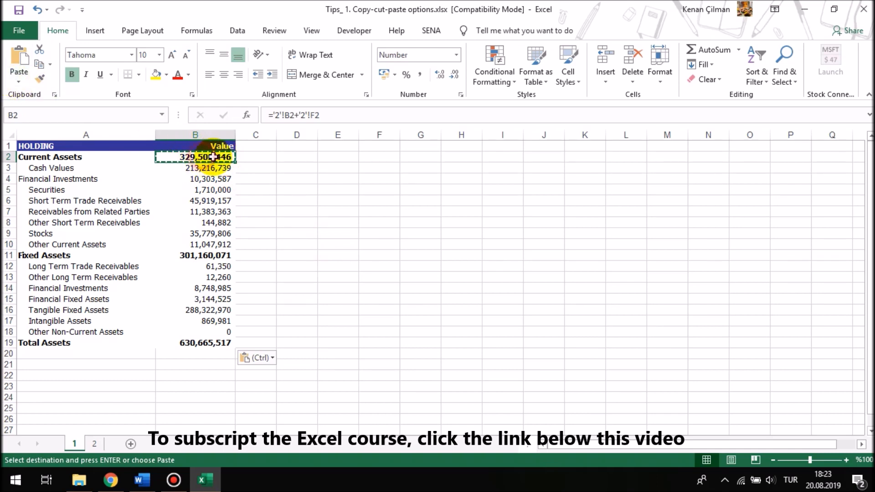
{"action": "left_click", "coordinate": [38, 9]}
Paste only the value of copied cell B2 into B2:B19 using Paste Special with the Values option.
{"action": "left_click_drag", "start_coordinate": [192, 160], "coordinate": [197, 343]}
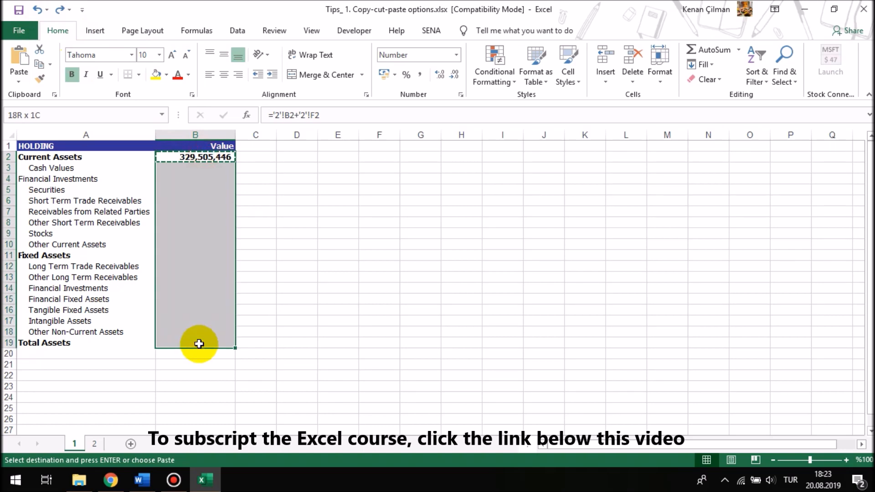
{"action": "left_click", "coordinate": [19, 76]}
{"action": "left_click", "coordinate": [58, 218]}
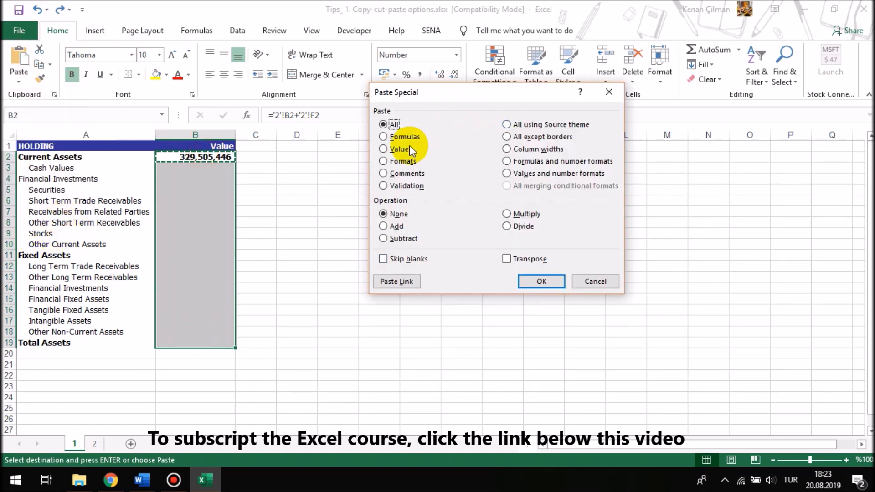
{"action": "left_click", "coordinate": [542, 281]}
Examine the contents of the pasted cells in column B to see whether they hold formulas or fixed values.
{"action": "left_click", "coordinate": [205, 167]}
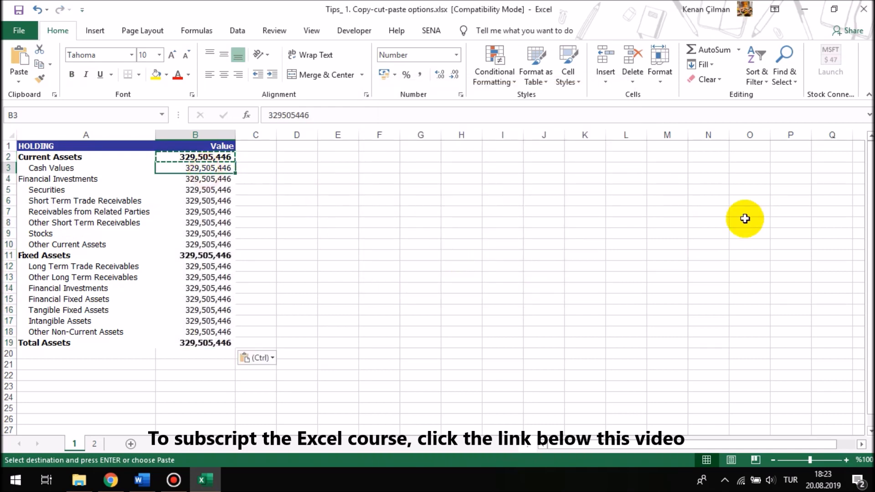
{"action": "key", "text": "F2"}
{"action": "key", "text": "Return"}
{"action": "key", "text": "Return"}
{"action": "key", "text": "Return"}
{"action": "key", "text": "F2"}
{"action": "key", "text": "Escape"}
{"action": "key", "text": "Up"}
{"action": "key", "text": "Up"}
{"action": "key", "text": "Up"}
{"action": "key", "text": "F2"}
{"action": "key", "text": "Escape"}
{"action": "key", "text": "Up"}
{"action": "key", "text": "F2"}
{"action": "key", "text": "Escape"}
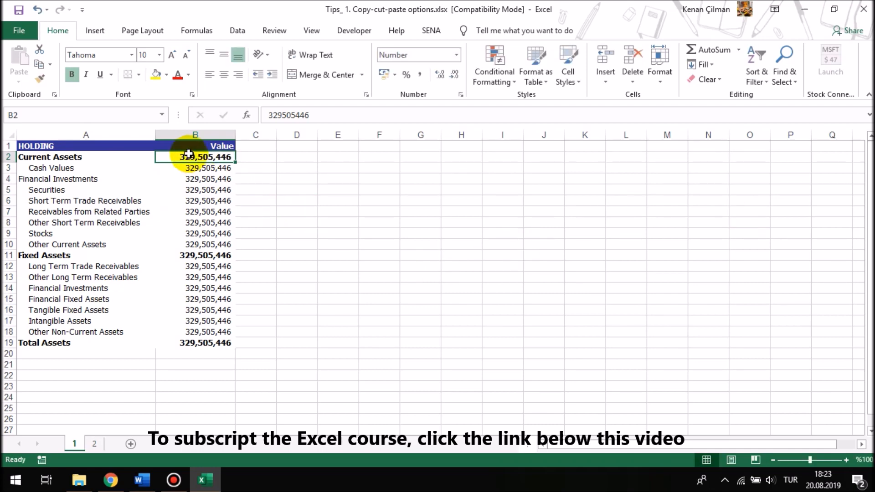
{"action": "double_click", "coordinate": [221, 154]}
{"action": "left_click", "coordinate": [208, 181]}
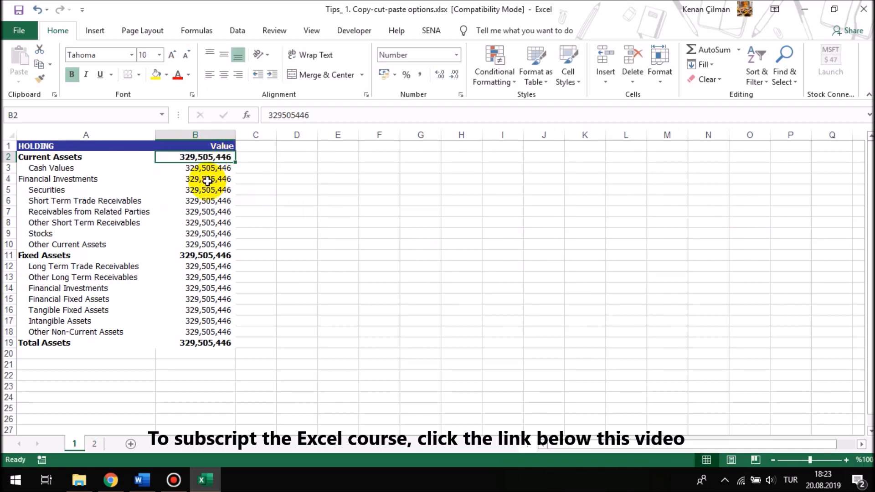
{"action": "left_click_drag", "start_coordinate": [194, 153], "coordinate": [194, 346]}
{"action": "left_click", "coordinate": [328, 324]}
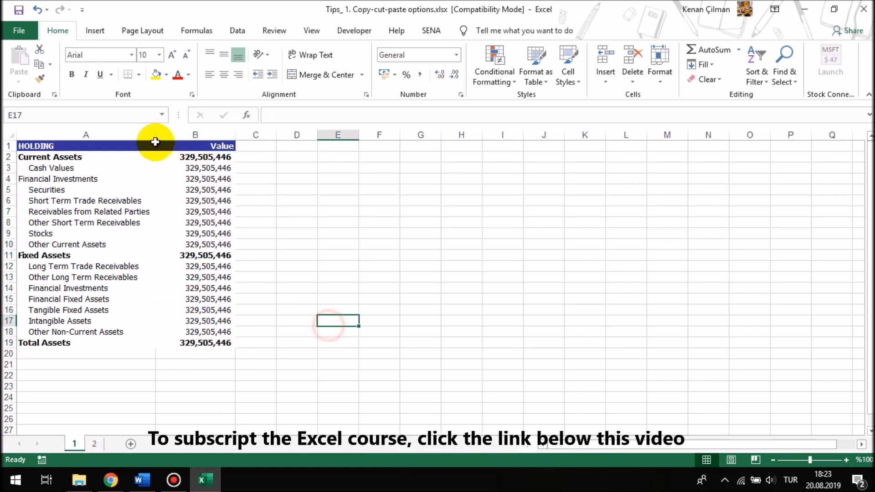
Undo the values-only paste so that only the formula in B2 is left in the Value column.
{"action": "key", "text": "ctrl+z"}
{"action": "key", "text": "ctrl+z"}
{"action": "key", "text": "ctrl+z"}
{"action": "key", "text": "ctrl+z"}
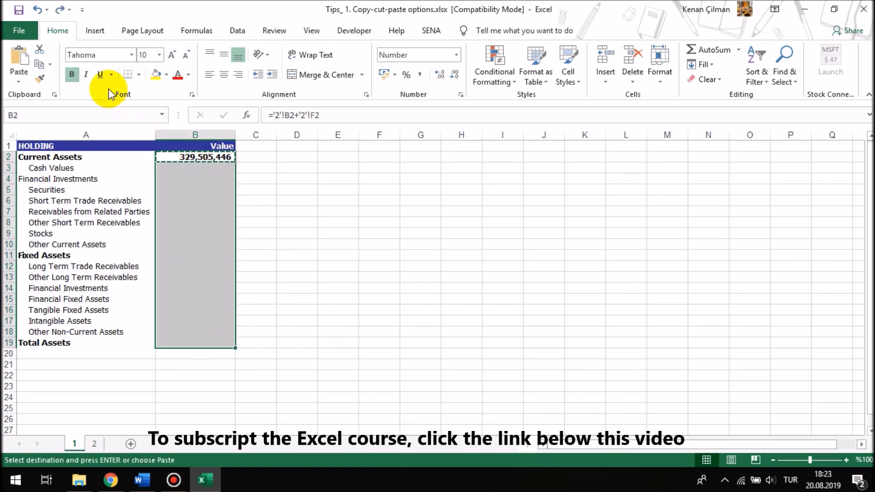
Fill B2:B19 with the formula copied from B2, using Paste Special with Formulas so the cell formatting is kept.
{"action": "left_click", "coordinate": [219, 157]}
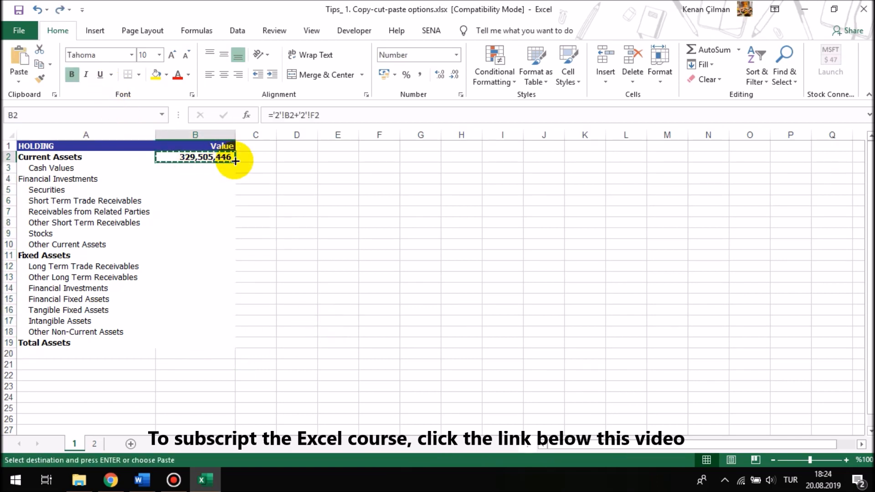
{"action": "left_click_drag", "start_coordinate": [181, 153], "coordinate": [179, 345]}
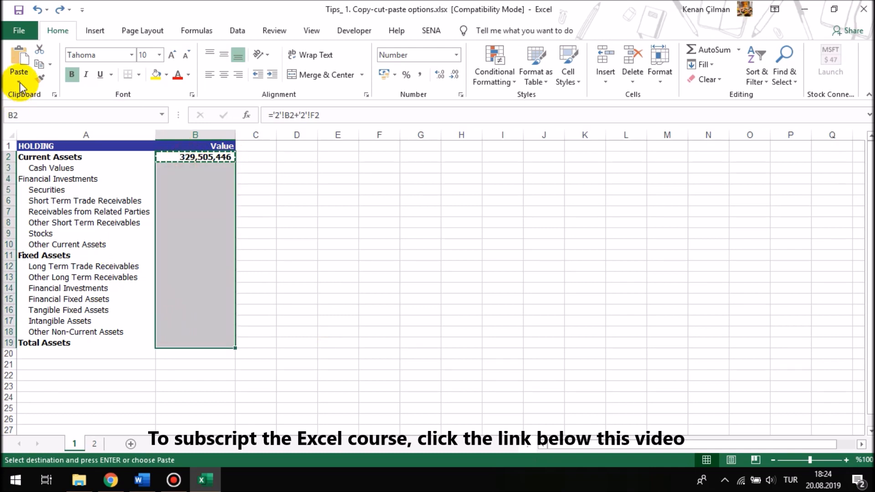
{"action": "left_click", "coordinate": [20, 86]}
{"action": "left_click", "coordinate": [36, 215]}
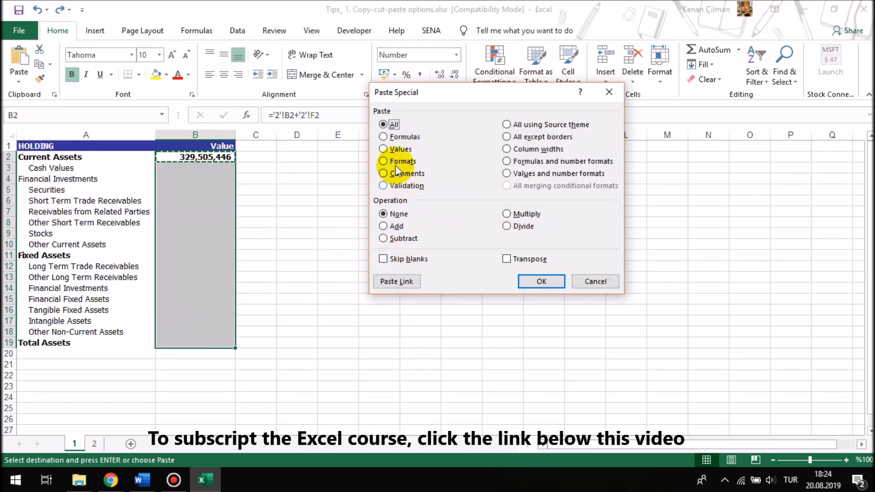
{"action": "left_click", "coordinate": [540, 281]}
{"action": "left_click", "coordinate": [406, 256]}
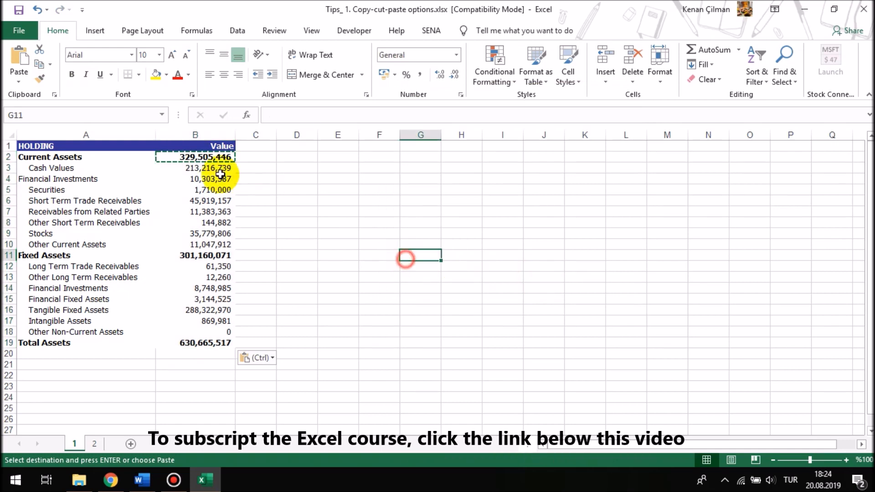
Review the formulas and formatting across the Value column, opening individual cells to inspect their references.
{"action": "left_click_drag", "start_coordinate": [202, 147], "coordinate": [206, 352]}
{"action": "left_click", "coordinate": [394, 313]}
{"action": "left_click", "coordinate": [202, 192]}
{"action": "key", "text": "F2"}
{"action": "key", "text": "Return"}
{"action": "key", "text": "Return"}
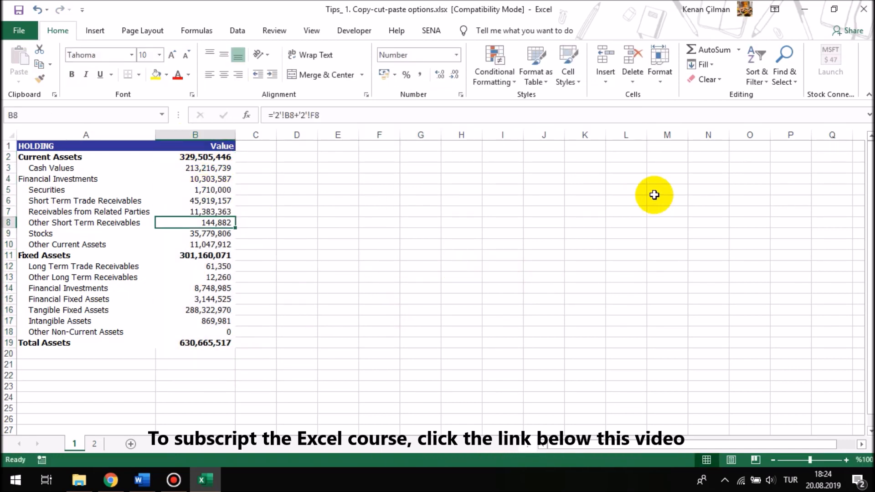
{"action": "left_click", "coordinate": [405, 178]}
{"action": "double_click", "coordinate": [207, 145]}
{"action": "left_click", "coordinate": [216, 157]}
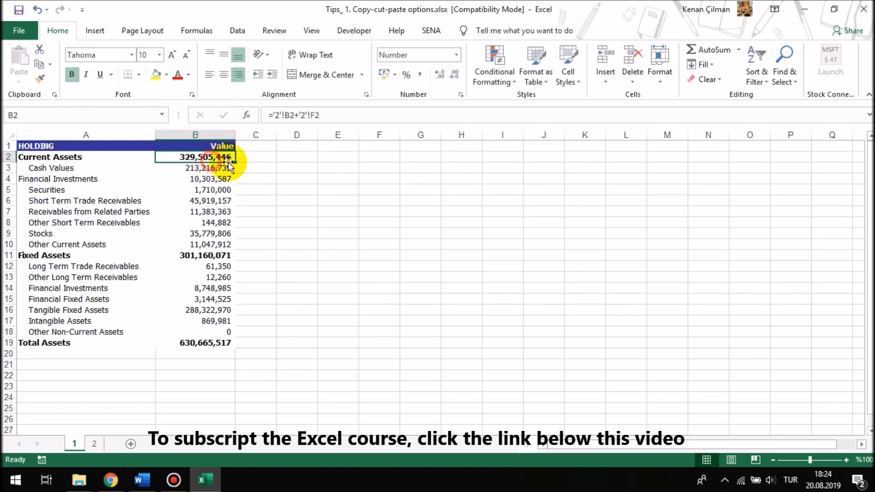
{"action": "left_click", "coordinate": [214, 176]}
{"action": "left_click_drag", "start_coordinate": [211, 157], "coordinate": [197, 341]}
{"action": "left_click", "coordinate": [307, 215]}
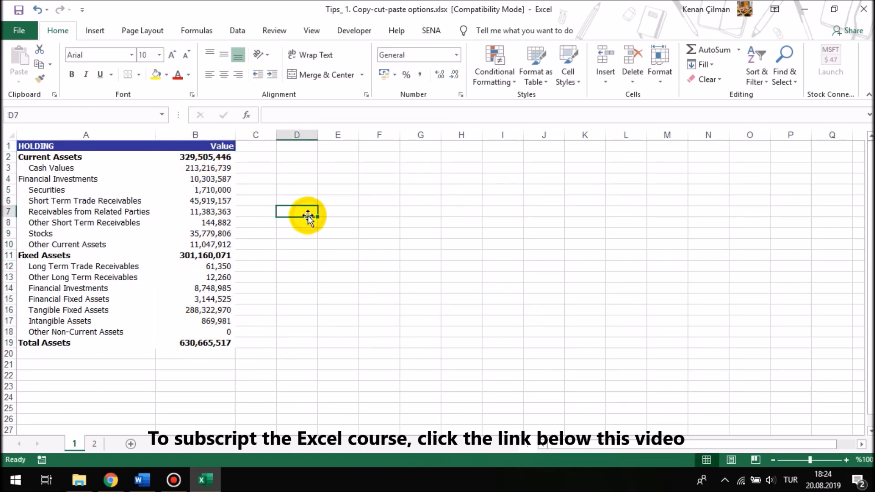
Copy B2:B19 and paste it over itself from B2 as Values using Paste Special.
{"action": "left_click_drag", "start_coordinate": [207, 157], "coordinate": [200, 344]}
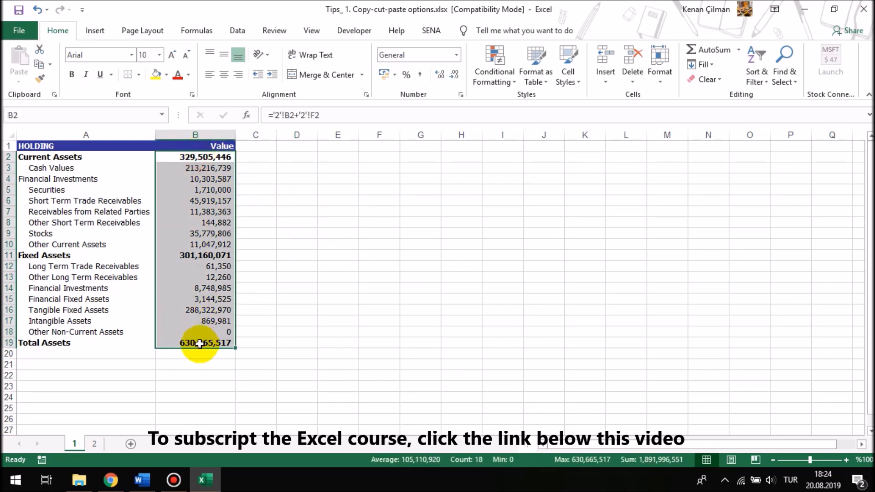
{"action": "key", "text": "ctrl+c"}
{"action": "left_click", "coordinate": [199, 157]}
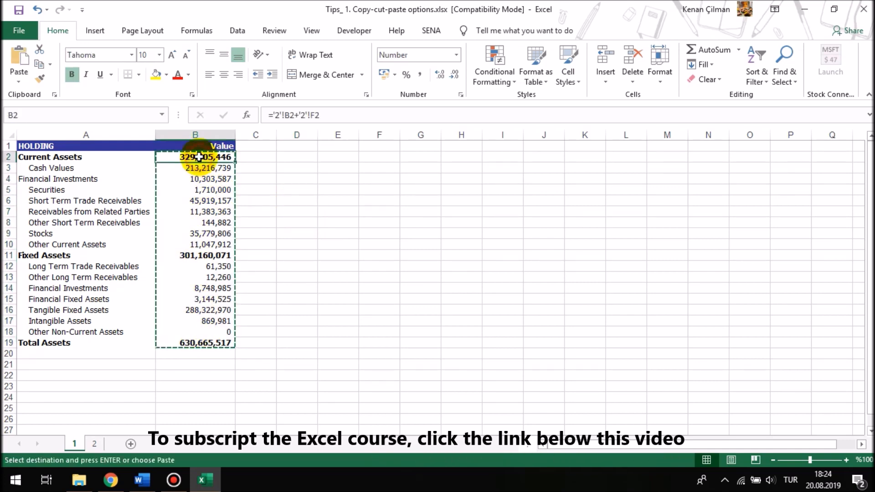
{"action": "left_click", "coordinate": [19, 82]}
{"action": "left_click", "coordinate": [35, 215]}
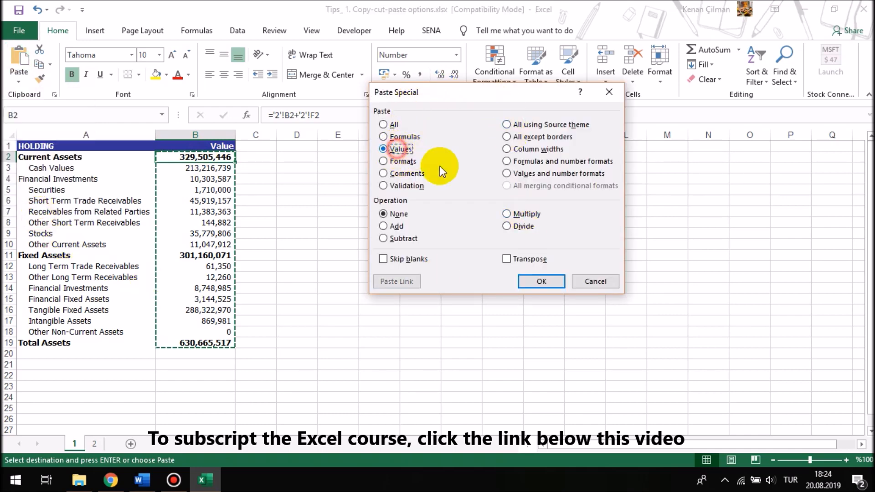
{"action": "left_click", "coordinate": [541, 282]}
Go through the cells of the Value column one by one to check whether they contain fixed values.
{"action": "double_click", "coordinate": [209, 168]}
{"action": "key", "text": "Return"}
{"action": "key", "text": "F2"}
{"action": "key", "text": "Return"}
{"action": "key", "text": "F2"}
{"action": "key", "text": "Return"}
{"action": "key", "text": "F2"}
{"action": "key", "text": "Return"}
{"action": "key", "text": "F2"}
{"action": "key", "text": "Return"}
{"action": "key", "text": "F2"}
{"action": "key", "text": "Return"}
{"action": "key", "text": "F2"}
{"action": "key", "text": "Return"}
{"action": "key", "text": "F2"}
{"action": "key", "text": "Return"}
{"action": "key", "text": "Down"}
{"action": "key", "text": "Down"}
{"action": "key", "text": "Down"}
{"action": "key", "text": "Down"}
{"action": "key", "text": "Down"}
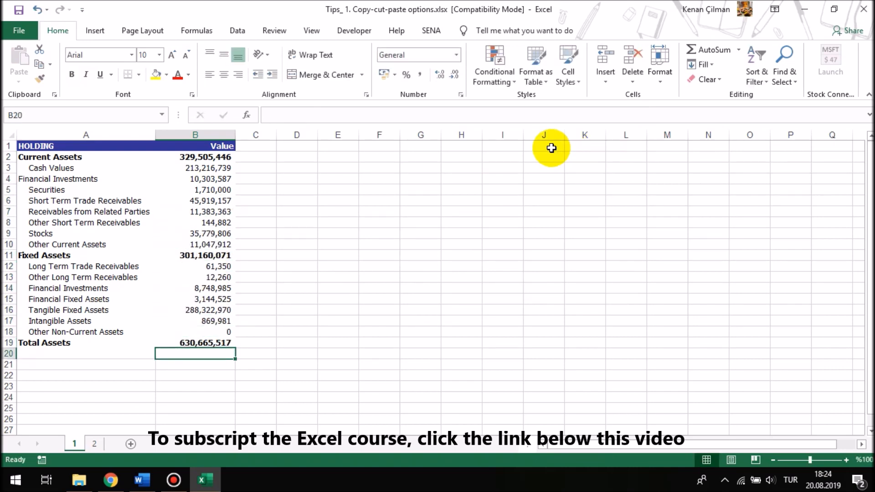
{"action": "left_click", "coordinate": [228, 157]}
{"action": "left_click", "coordinate": [219, 166]}
{"action": "left_click_drag", "start_coordinate": [207, 158], "coordinate": [202, 267]}
{"action": "left_click", "coordinate": [209, 198]}
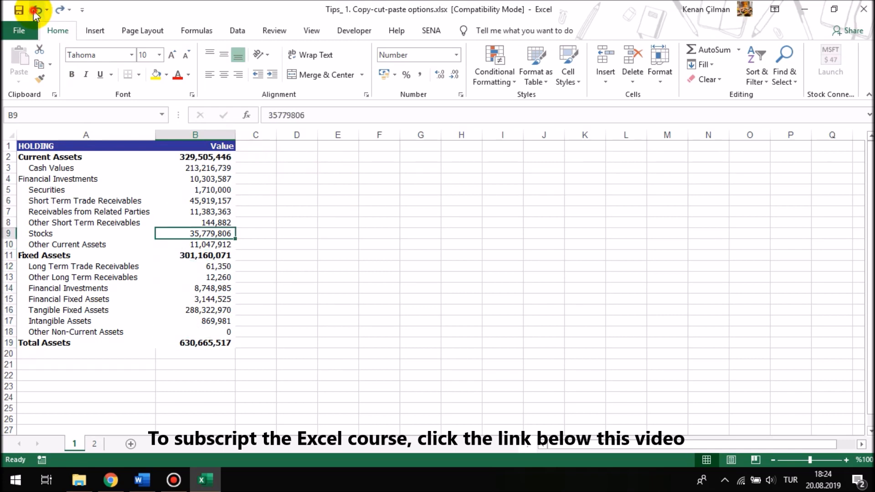
Undo the conversion of B2:B19 to values and check the formula in the Fixed Assets cell B11.
{"action": "left_click", "coordinate": [33, 10]}
{"action": "left_click", "coordinate": [193, 168]}
{"action": "left_click", "coordinate": [194, 256]}
{"action": "key", "text": "F2"}
{"action": "key", "text": "Return"}
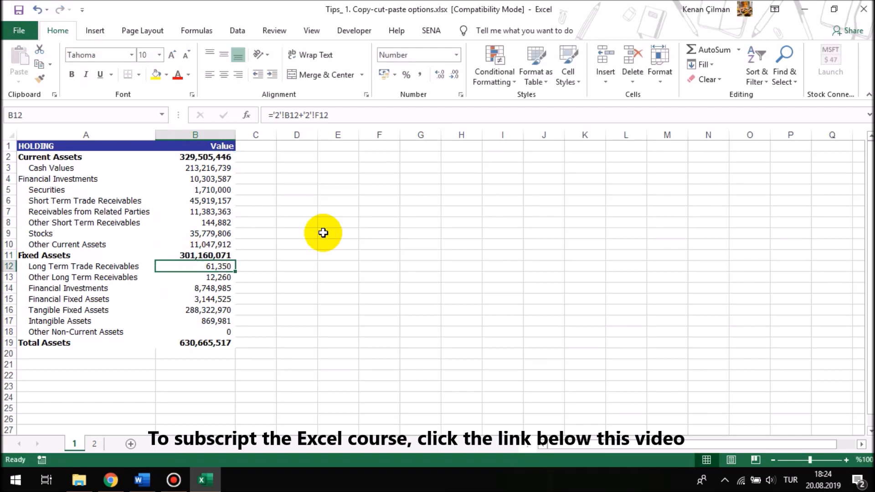
Copy the whole HOLDING table A1:B19 and paste it with the regular paste starting at A24.
{"action": "left_click_drag", "start_coordinate": [40, 145], "coordinate": [191, 343]}
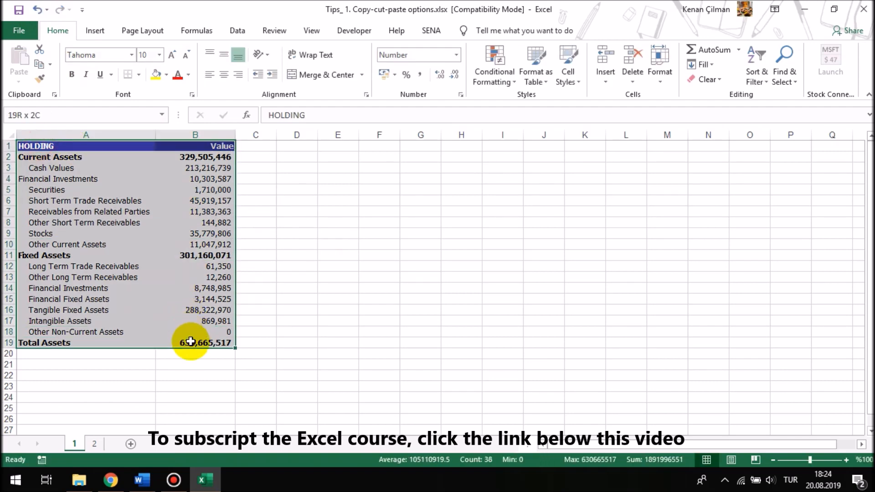
{"action": "key", "text": "ctrl+c"}
{"action": "scroll", "coordinate": [139, 226], "scroll_direction": "down", "scroll_amount": 1}
{"action": "scroll", "coordinate": [139, 226], "scroll_direction": "down", "scroll_amount": 2}
{"action": "left_click", "coordinate": [39, 297]}
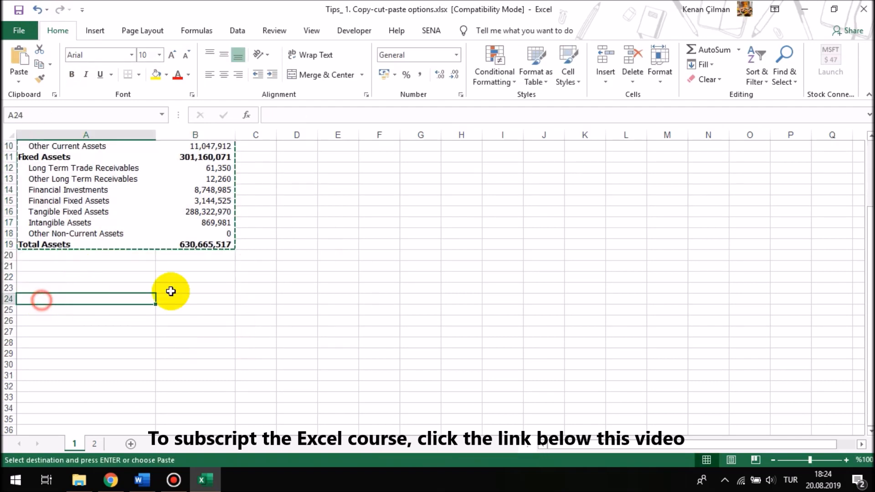
{"action": "key", "text": "ctrl+v"}
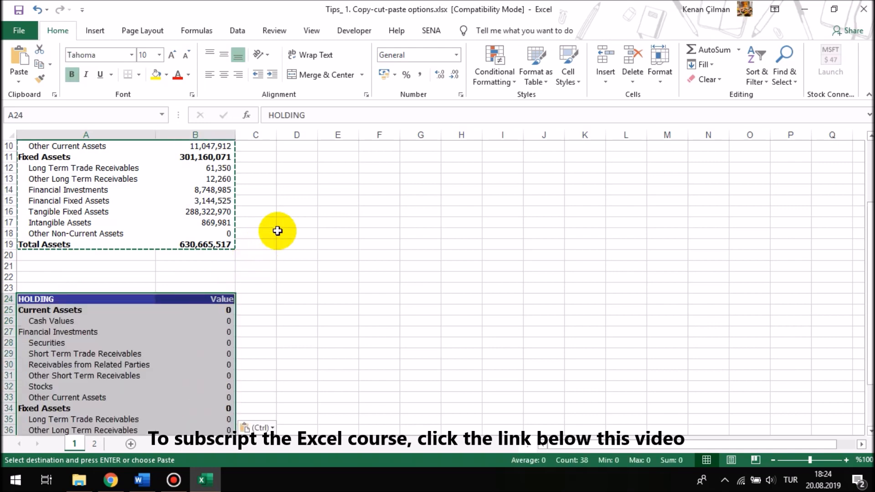
Inspect the pasted table below the original and the formula references in its value cells from B25 down.
{"action": "scroll", "coordinate": [332, 182], "scroll_direction": "down", "scroll_amount": 4}
{"action": "left_click_drag", "start_coordinate": [55, 169], "coordinate": [196, 354]}
{"action": "left_click", "coordinate": [131, 313]}
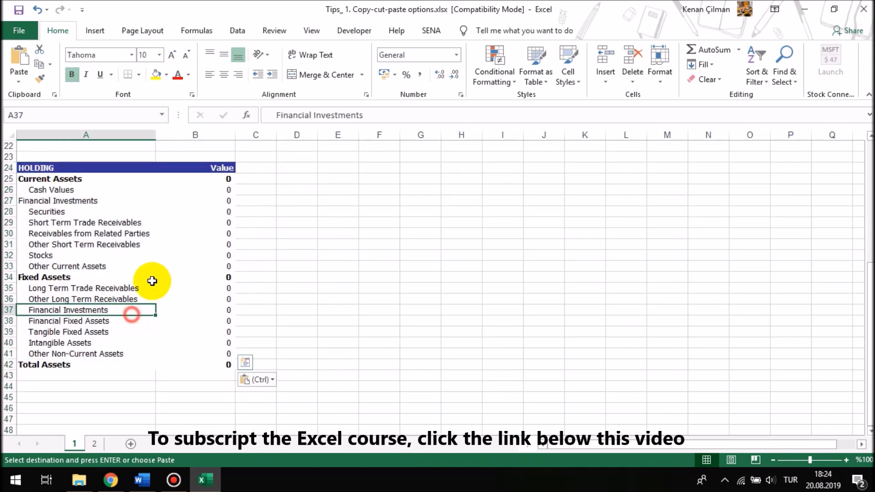
{"action": "left_click", "coordinate": [107, 176]}
{"action": "left_click", "coordinate": [215, 178]}
{"action": "key", "text": "F2"}
{"action": "key", "text": "Return"}
{"action": "key", "text": "F2"}
{"action": "key", "text": "Return"}
{"action": "key", "text": "F2"}
{"action": "key", "text": "Return"}
{"action": "key", "text": "F2"}
{"action": "key", "text": "Return"}
{"action": "key", "text": "F2"}
{"action": "key", "text": "Return"}
Compare the original HOLDING table in A1:B19 with its pasted copy starting at A24.
{"action": "scroll", "coordinate": [60, 211], "scroll_direction": "up", "scroll_amount": 7}
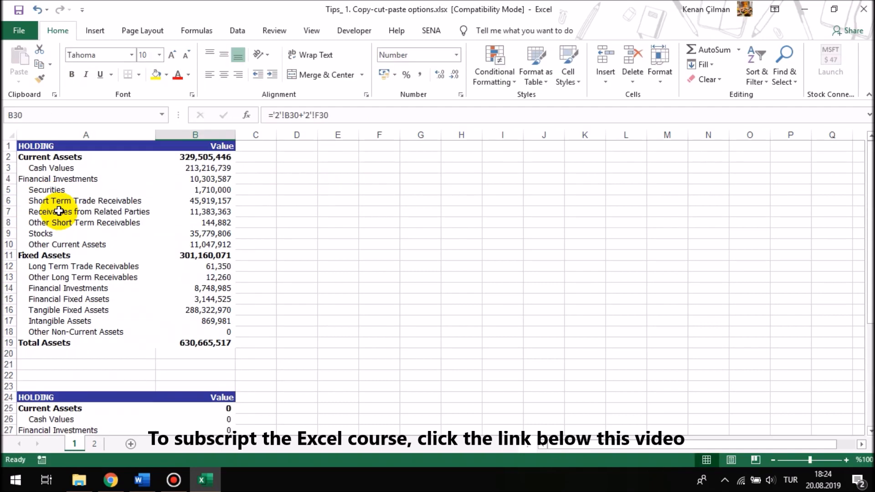
{"action": "left_click_drag", "start_coordinate": [30, 144], "coordinate": [152, 367]}
{"action": "left_click", "coordinate": [31, 146]}
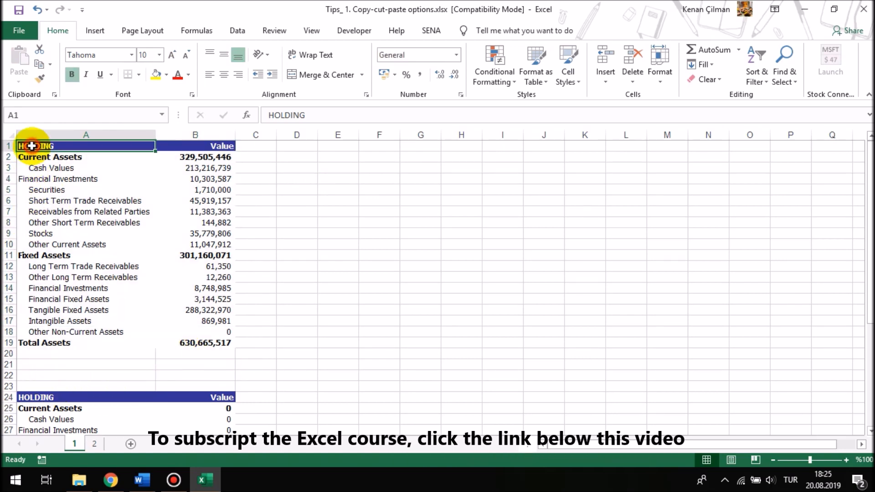
{"action": "left_click_drag", "start_coordinate": [22, 397], "coordinate": [195, 400]}
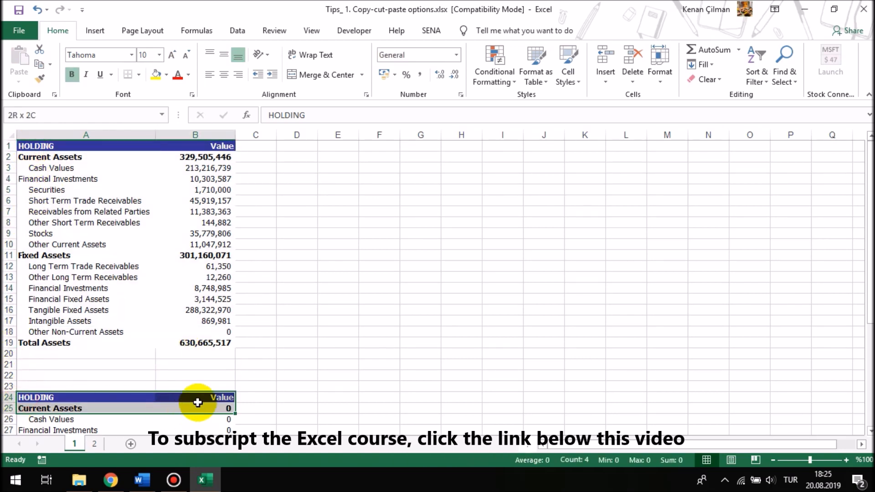
{"action": "scroll", "coordinate": [93, 268], "scroll_direction": "down", "scroll_amount": 3}
{"action": "scroll", "coordinate": [93, 268], "scroll_direction": "up", "scroll_amount": 3}
{"action": "left_click_drag", "start_coordinate": [40, 147], "coordinate": [209, 342]}
{"action": "scroll", "coordinate": [93, 279], "scroll_direction": "down", "scroll_amount": 4}
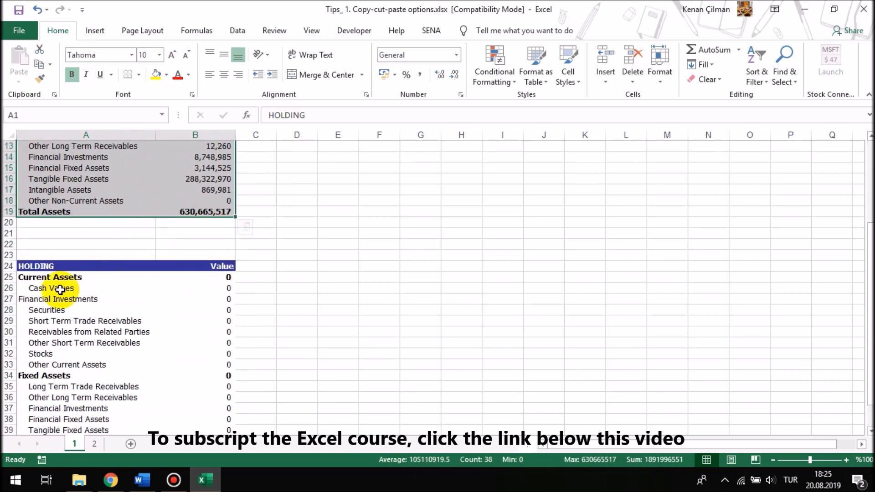
Inspect the formula in the Current Assets value cell B25 of the pasted HOLDING table.
{"action": "left_click", "coordinate": [25, 265]}
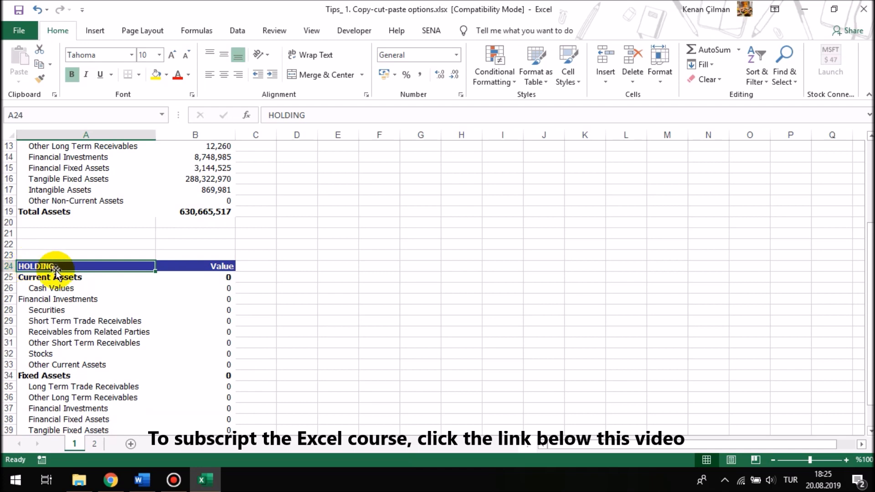
{"action": "scroll", "coordinate": [138, 260], "scroll_direction": "down", "scroll_amount": 2}
{"action": "left_click", "coordinate": [45, 212]}
{"action": "left_click_drag", "start_coordinate": [218, 220], "coordinate": [222, 216]}
{"action": "key", "text": "F2"}
{"action": "key", "text": "Escape"}
{"action": "left_click", "coordinate": [221, 212]}
{"action": "double_click", "coordinate": [222, 211]}
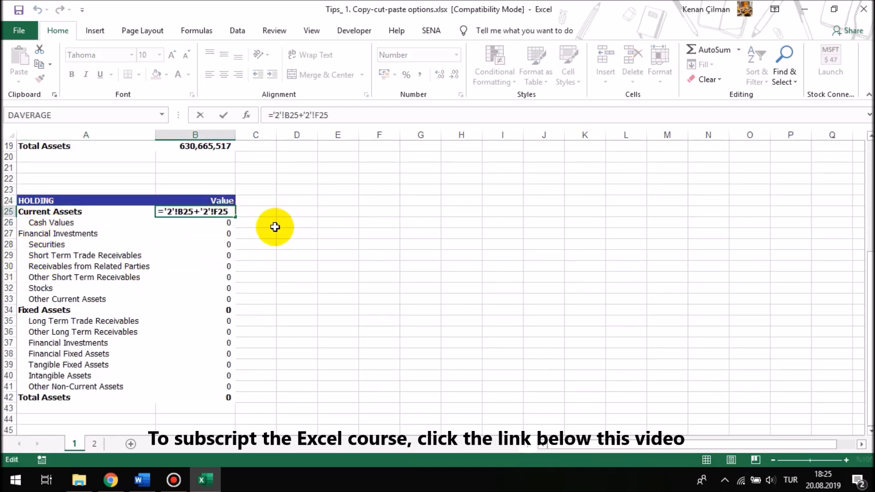
{"action": "key", "text": "Escape"}
{"action": "left_click", "coordinate": [92, 210]}
{"action": "left_click", "coordinate": [223, 210]}
{"action": "double_click", "coordinate": [223, 210]}
{"action": "key", "text": "Escape"}
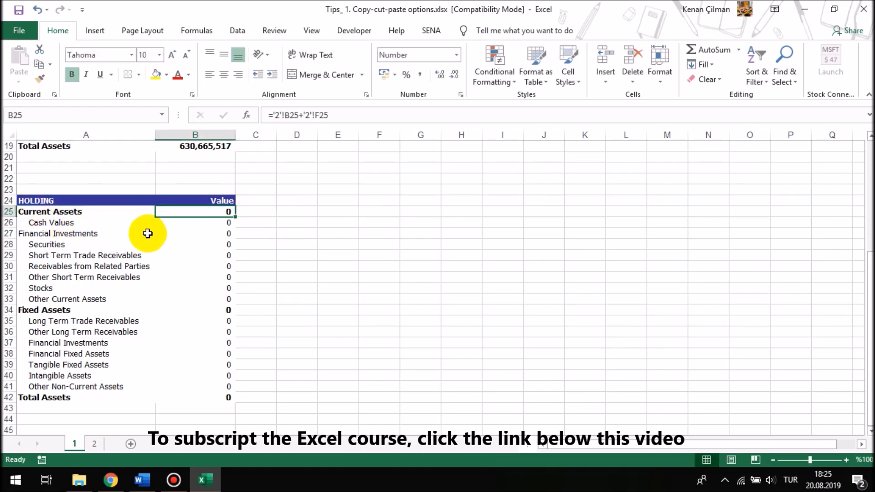
Compare the sheet 2 references in B25's formula with the original table's rows, and check the formula in B35.
{"action": "scroll", "coordinate": [133, 216], "scroll_direction": "up", "scroll_amount": 6}
{"action": "double_click", "coordinate": [185, 407]}
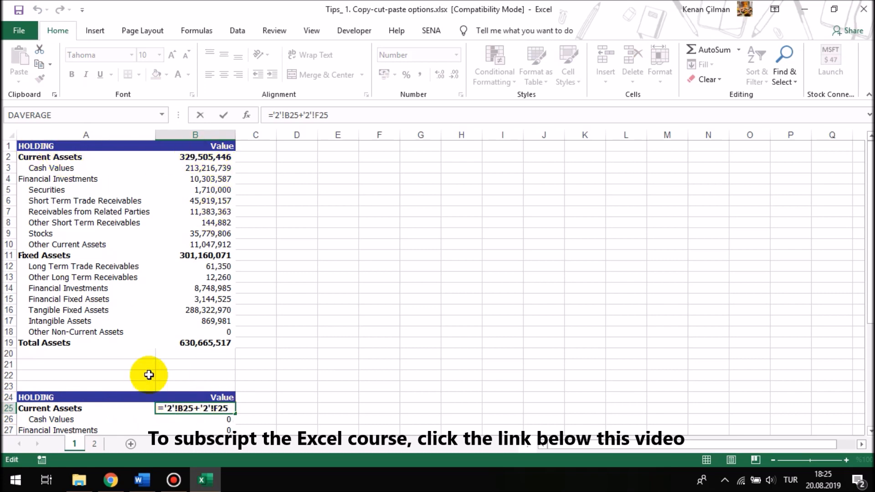
{"action": "left_click_drag", "start_coordinate": [167, 408], "coordinate": [219, 407]}
{"action": "key", "text": "Escape"}
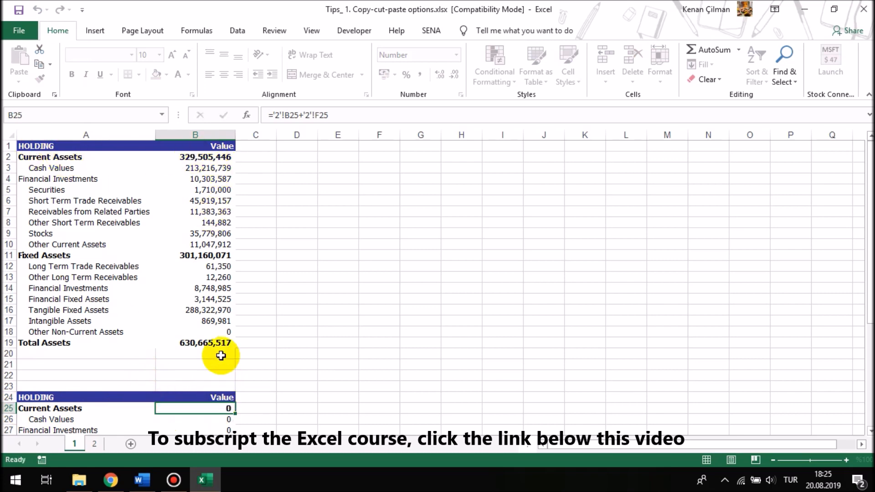
{"action": "scroll", "coordinate": [129, 194], "scroll_direction": "down", "scroll_amount": 2}
{"action": "key", "text": "F2"}
{"action": "left_click", "coordinate": [165, 344]}
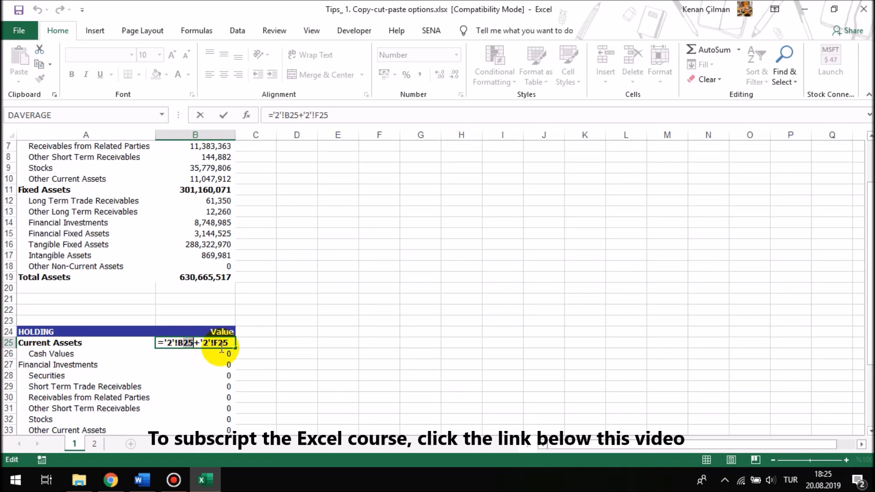
{"action": "key", "text": "Return"}
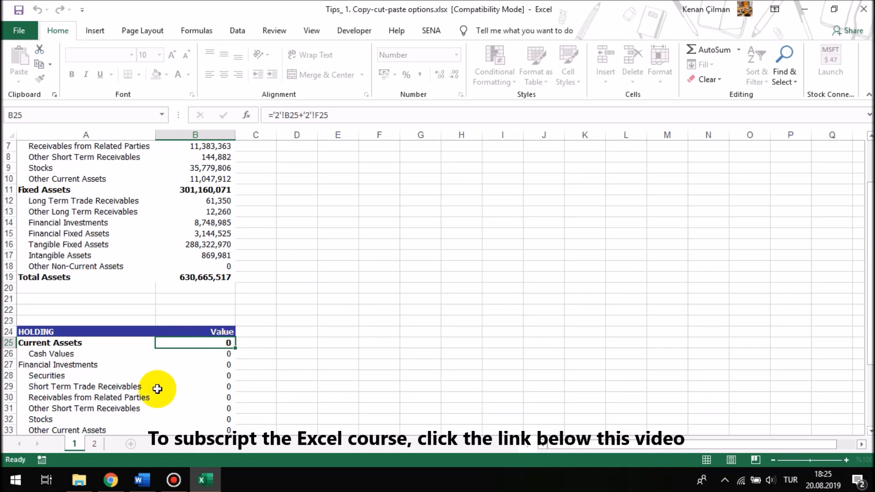
{"action": "left_click", "coordinate": [95, 443]}
{"action": "left_click", "coordinate": [77, 444]}
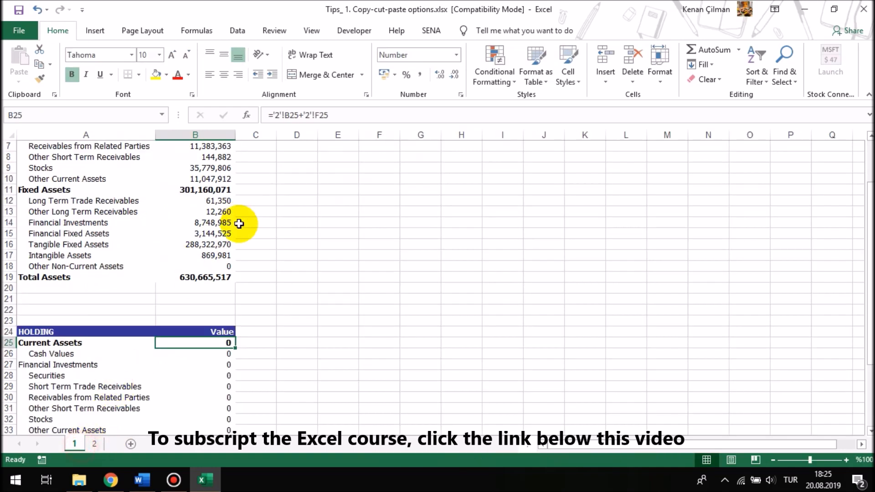
{"action": "left_click_drag", "start_coordinate": [234, 202], "coordinate": [191, 416]}
{"action": "scroll", "coordinate": [189, 320], "scroll_direction": "down", "scroll_amount": 4}
{"action": "left_click", "coordinate": [189, 321]}
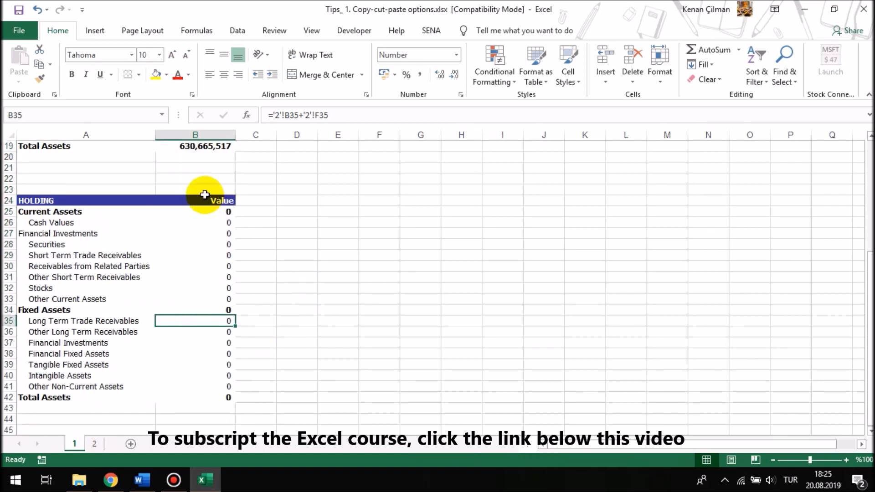
{"action": "left_click", "coordinate": [55, 200]}
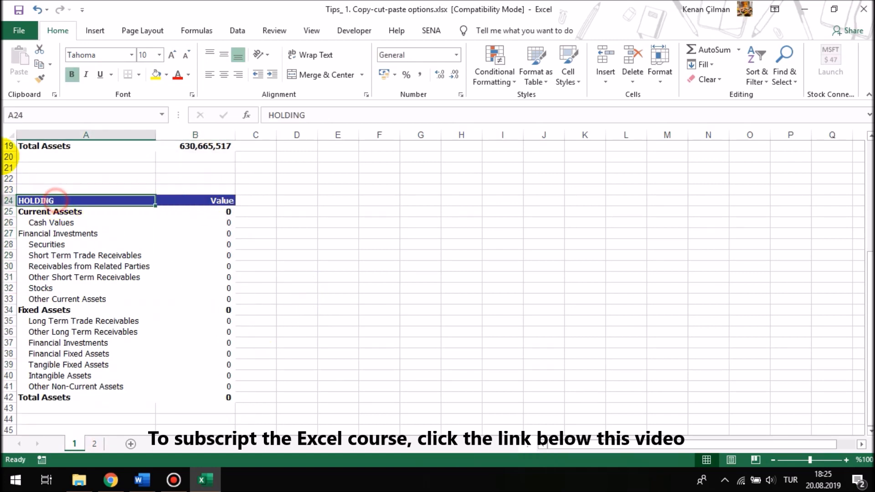
Undo the regular paste of the HOLDING table at A24.
{"action": "left_click", "coordinate": [37, 9]}
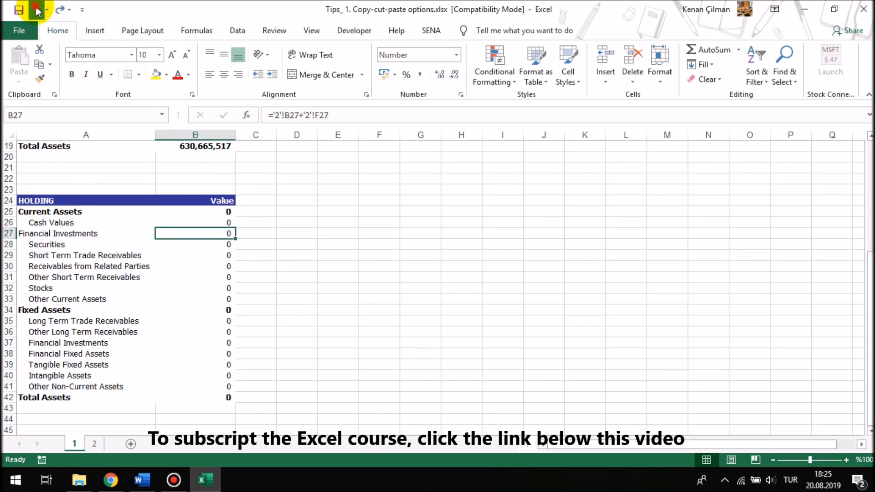
{"action": "left_click", "coordinate": [37, 9]}
{"action": "scroll", "coordinate": [73, 188], "scroll_direction": "up", "scroll_amount": 6}
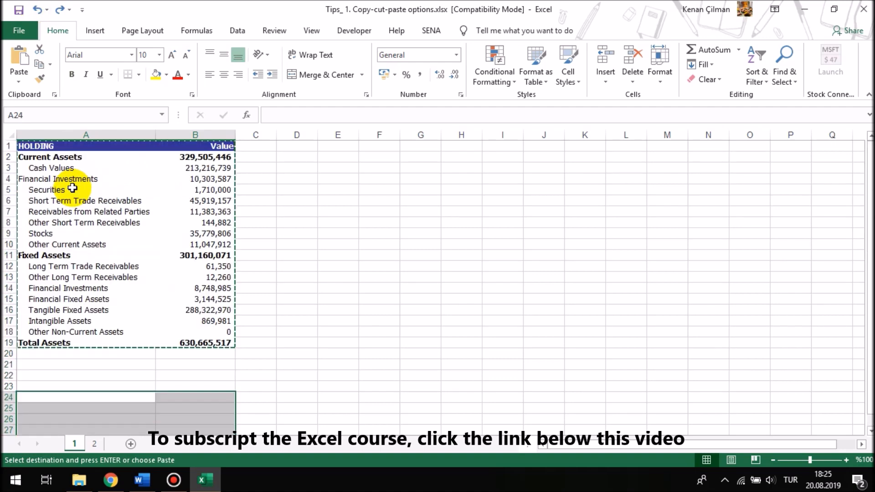
Copy the original HOLDING table A1:B19 and paste it as values only starting at A25 with Paste Special.
{"action": "left_click_drag", "start_coordinate": [39, 145], "coordinate": [197, 350]}
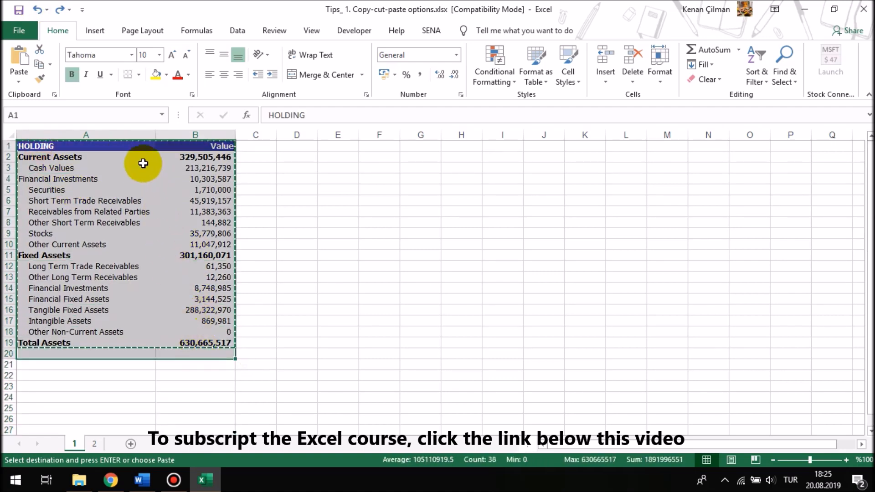
{"action": "left_click_drag", "start_coordinate": [55, 145], "coordinate": [196, 352]}
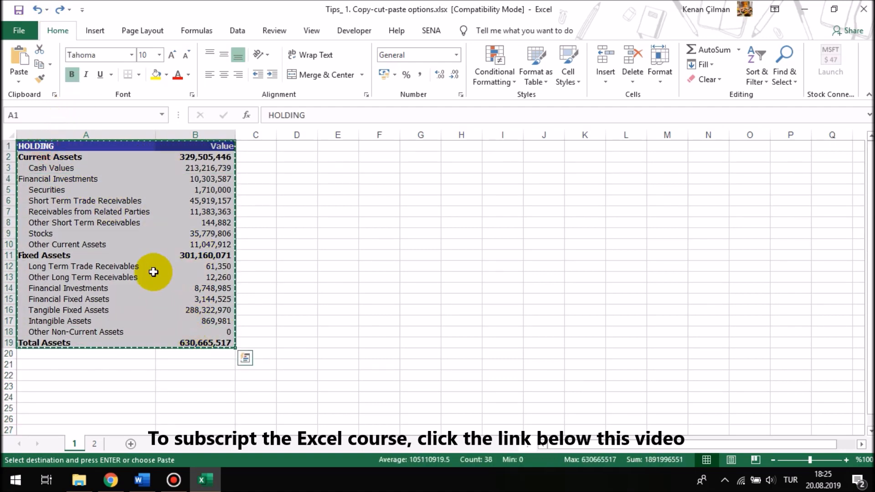
{"action": "scroll", "coordinate": [62, 251], "scroll_direction": "down", "scroll_amount": 5}
{"action": "left_click", "coordinate": [62, 251]}
{"action": "left_click", "coordinate": [18, 82]}
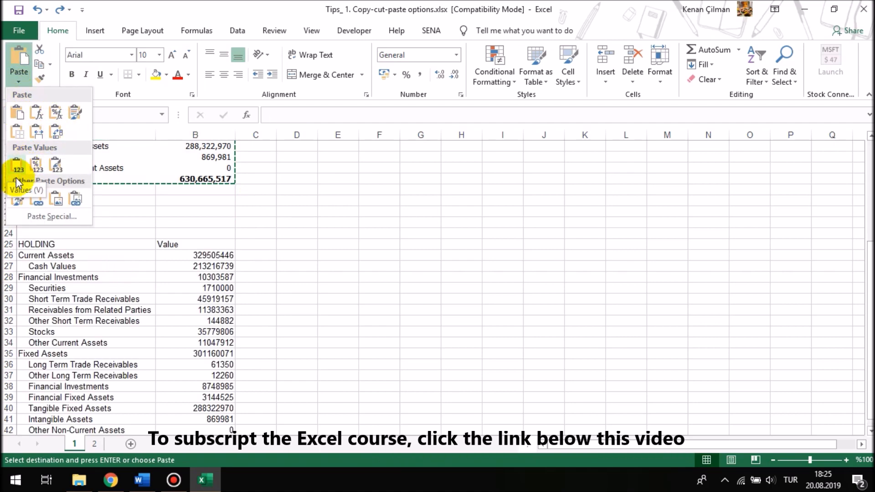
{"action": "left_click", "coordinate": [49, 216]}
{"action": "left_click", "coordinate": [401, 149]}
{"action": "left_click", "coordinate": [541, 280]}
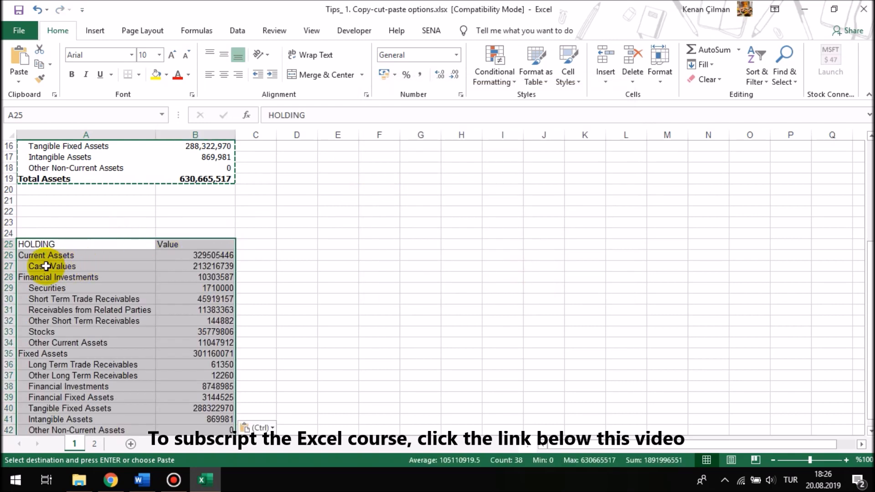
Inspect the contents of the value cells in the values-only copy below the original table.
{"action": "scroll", "coordinate": [55, 265], "scroll_direction": "down", "scroll_amount": 6}
{"action": "left_click", "coordinate": [186, 201]}
{"action": "scroll", "coordinate": [218, 196], "scroll_direction": "up", "scroll_amount": 5}
{"action": "left_click", "coordinate": [211, 220]}
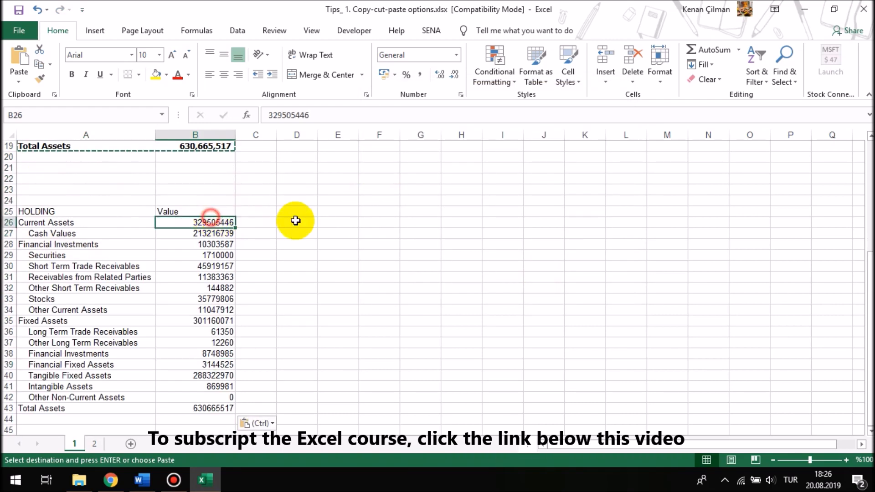
{"action": "left_click", "coordinate": [214, 254]}
{"action": "left_click", "coordinate": [217, 297]}
{"action": "key", "text": "Escape"}
{"action": "scroll", "coordinate": [192, 191], "scroll_direction": "up", "scroll_amount": 6}
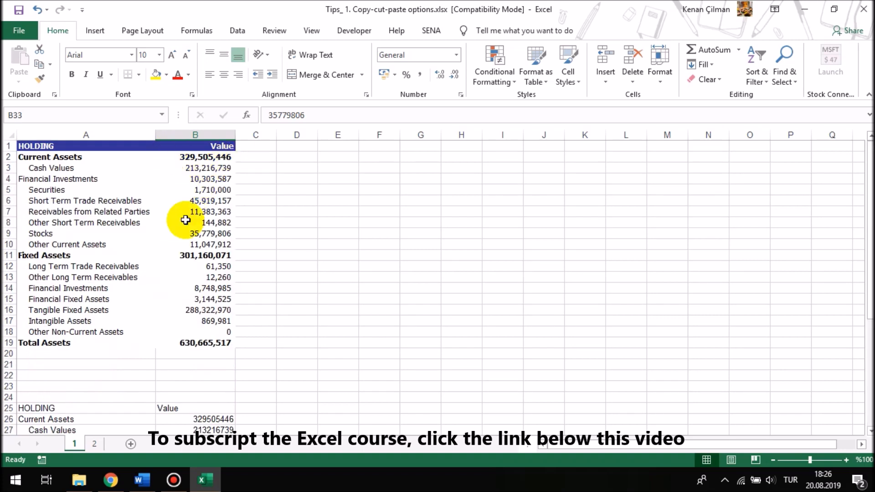
Copy A1:B19 again and paste only its formats onto the table starting at A25 with Paste Special.
{"action": "left_click_drag", "start_coordinate": [39, 145], "coordinate": [176, 341]}
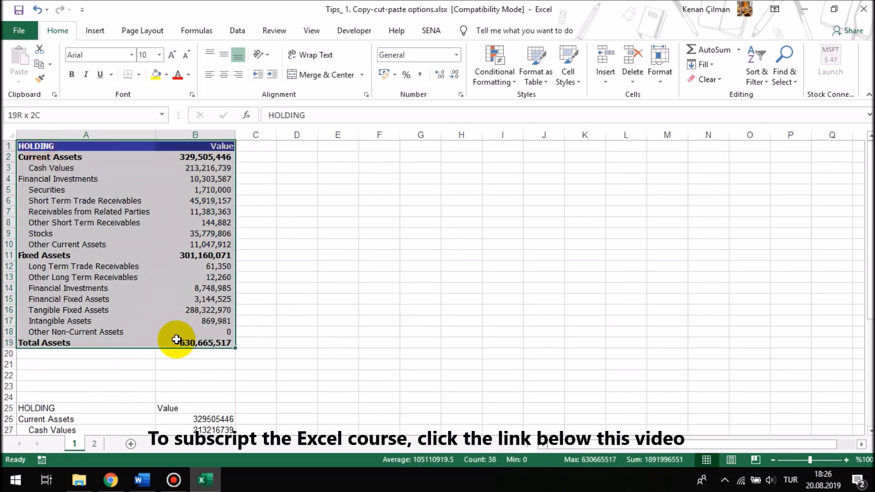
{"action": "key", "text": "ctrl+c"}
{"action": "scroll", "coordinate": [72, 270], "scroll_direction": "down", "scroll_amount": 2}
{"action": "left_click", "coordinate": [42, 346]}
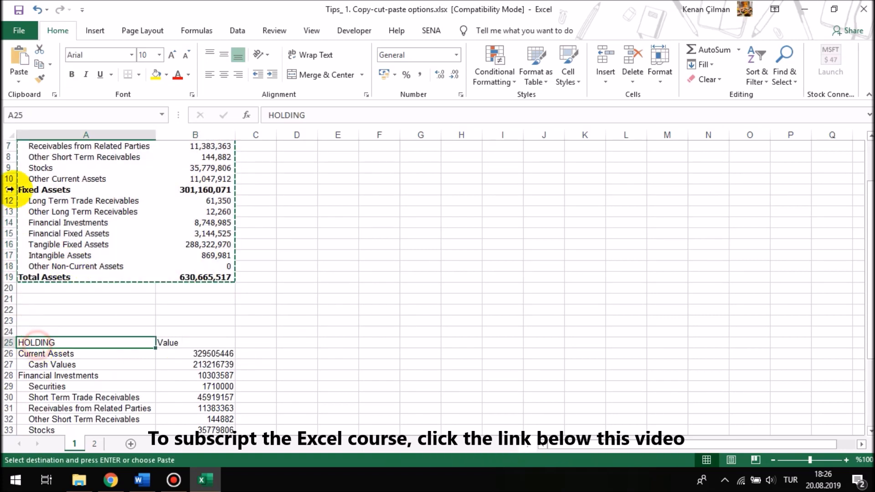
{"action": "left_click", "coordinate": [18, 82]}
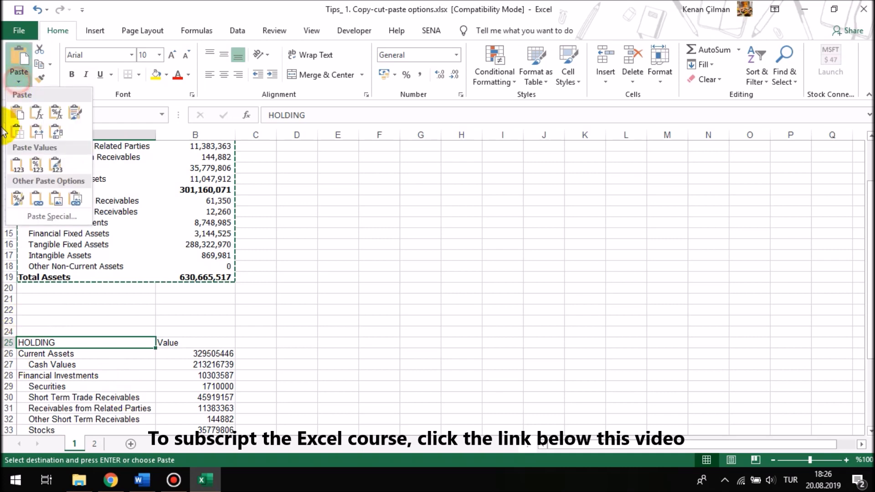
{"action": "left_click", "coordinate": [41, 212]}
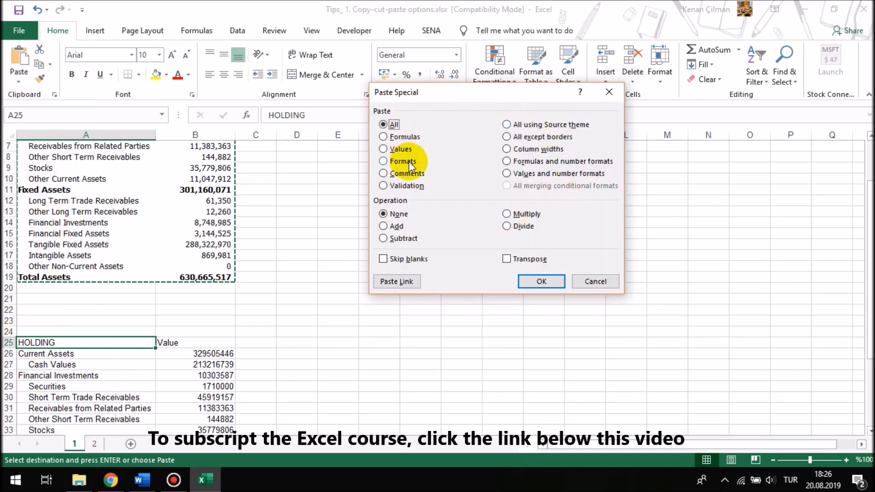
{"action": "left_click", "coordinate": [541, 282]}
{"action": "scroll", "coordinate": [164, 201], "scroll_direction": "down", "scroll_amount": 6}
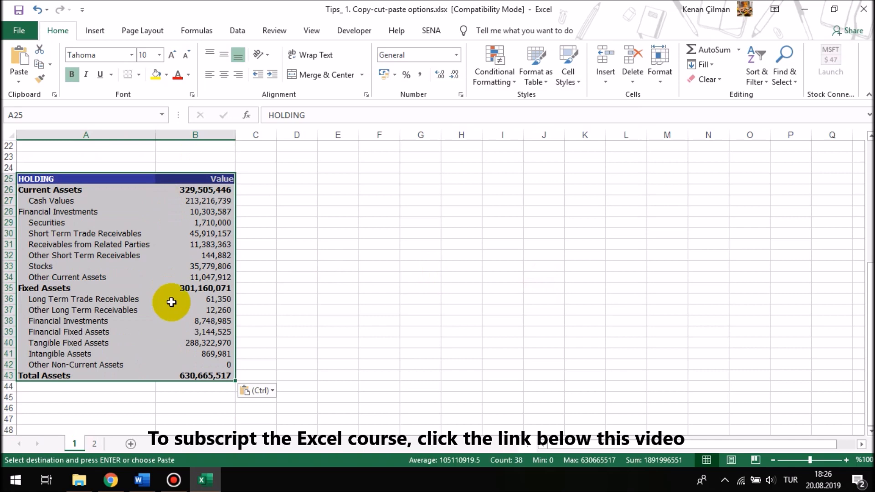
Compare the original table with the formatted copy and examine the contents of the copy's value cells.
{"action": "scroll", "coordinate": [168, 298], "scroll_direction": "up", "scroll_amount": 8}
{"action": "left_click_drag", "start_coordinate": [61, 148], "coordinate": [60, 157]}
{"action": "left_click_drag", "start_coordinate": [194, 187], "coordinate": [231, 322]}
{"action": "scroll", "coordinate": [248, 303], "scroll_direction": "down", "scroll_amount": 1}
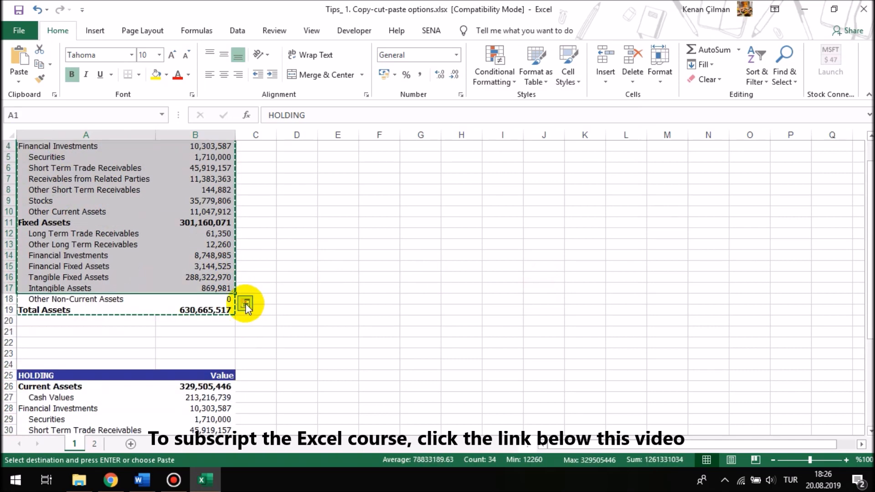
{"action": "scroll", "coordinate": [123, 335], "scroll_direction": "down", "scroll_amount": 3}
{"action": "left_click", "coordinate": [214, 281]}
{"action": "left_click", "coordinate": [214, 288]}
{"action": "left_click", "coordinate": [214, 299]}
{"action": "left_click", "coordinate": [212, 342]}
{"action": "left_click_drag", "start_coordinate": [200, 288], "coordinate": [200, 363]}
{"action": "left_click", "coordinate": [210, 331]}
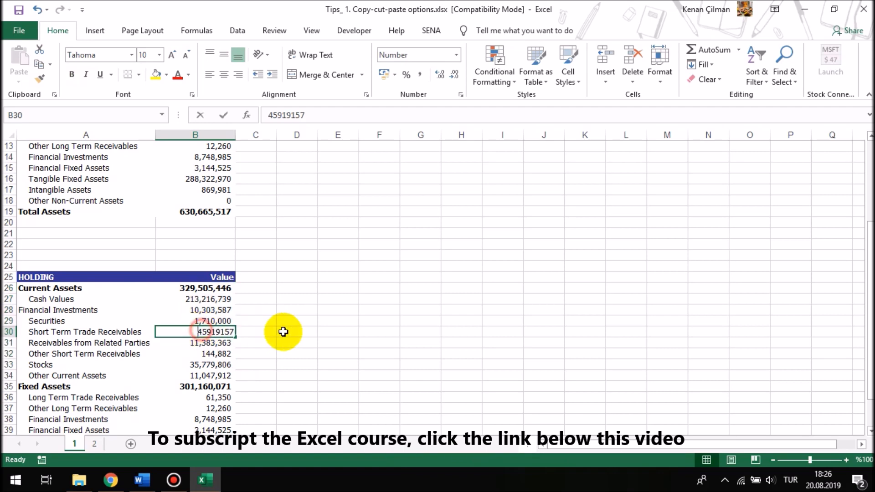
{"action": "left_click", "coordinate": [212, 376]}
{"action": "scroll", "coordinate": [215, 320], "scroll_direction": "down", "scroll_amount": 1}
{"action": "scroll", "coordinate": [183, 264], "scroll_direction": "down", "scroll_amount": 1}
{"action": "scroll", "coordinate": [79, 251], "scroll_direction": "up", "scroll_amount": 5}
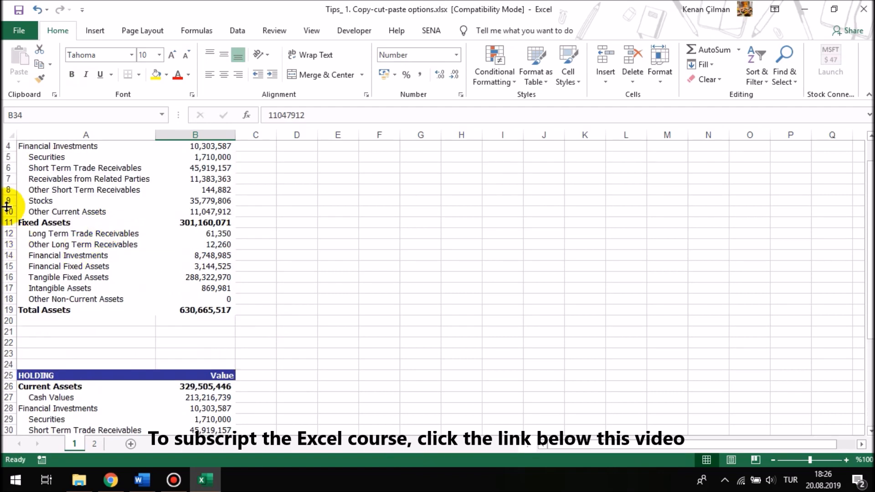
Undo the pasted formats and copy the formatting of A1:B19 onto the table A25:B43 with Format Painter.
{"action": "left_click", "coordinate": [33, 11]}
{"action": "scroll", "coordinate": [49, 213], "scroll_direction": "up", "scroll_amount": 7}
{"action": "left_click_drag", "start_coordinate": [28, 146], "coordinate": [195, 346]}
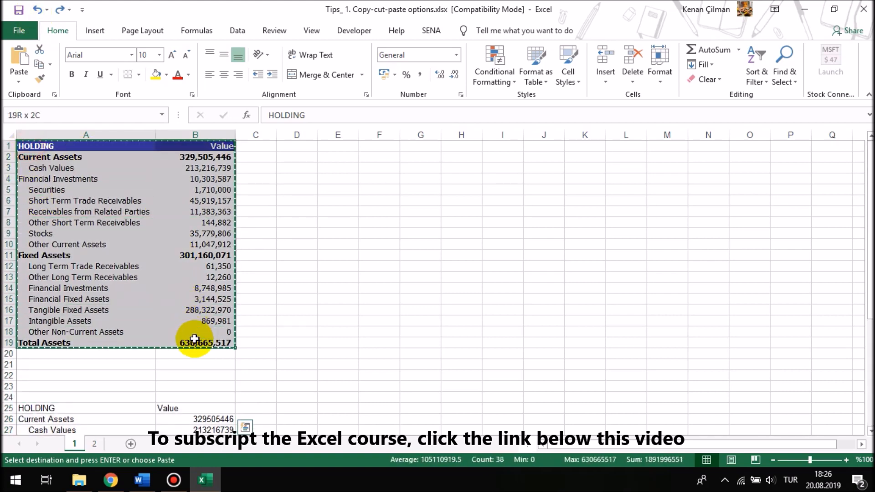
{"action": "left_click", "coordinate": [44, 81]}
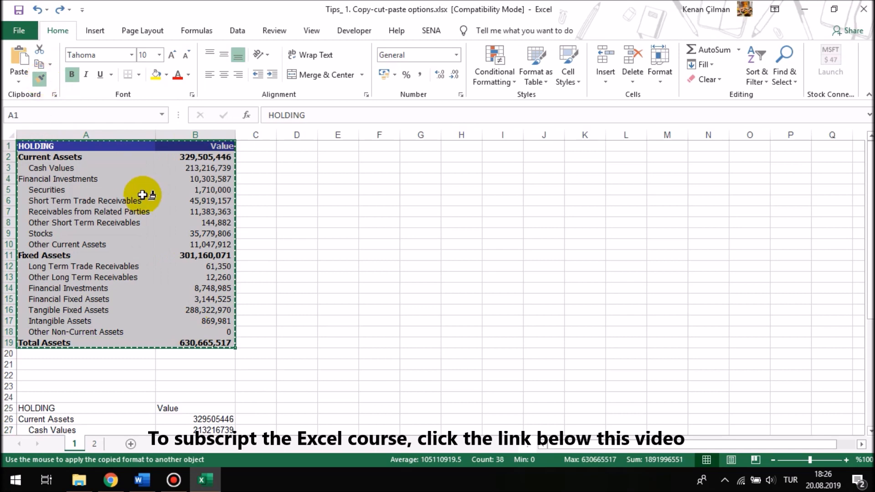
{"action": "scroll", "coordinate": [143, 195], "scroll_direction": "down", "scroll_amount": 6}
{"action": "mouse_move", "coordinate": [41, 209]}
{"action": "left_mouse_down"}
{"action": "mouse_move", "coordinate": [185, 384]}
{"action": "mouse_move", "coordinate": [185, 405]}
{"action": "left_mouse_up"}
{"action": "left_click", "coordinate": [72, 255]}
{"action": "left_click", "coordinate": [160, 321]}
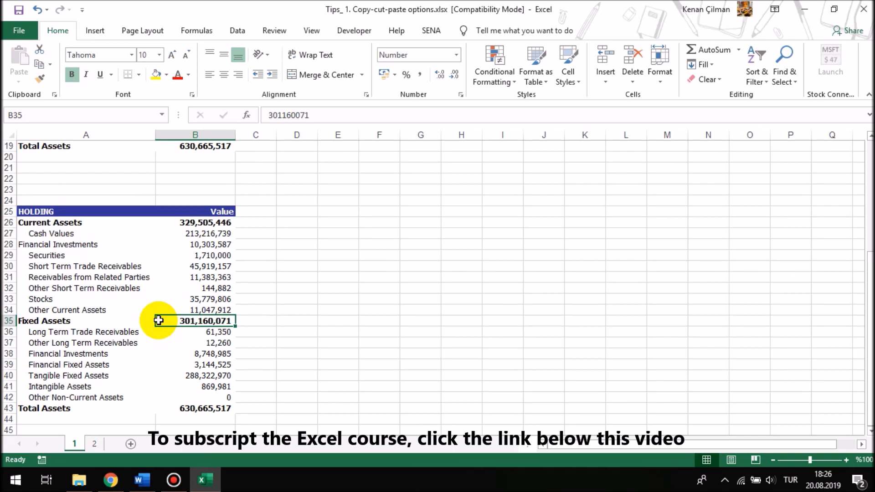
{"action": "left_click", "coordinate": [40, 234]}
{"action": "left_click", "coordinate": [44, 210]}
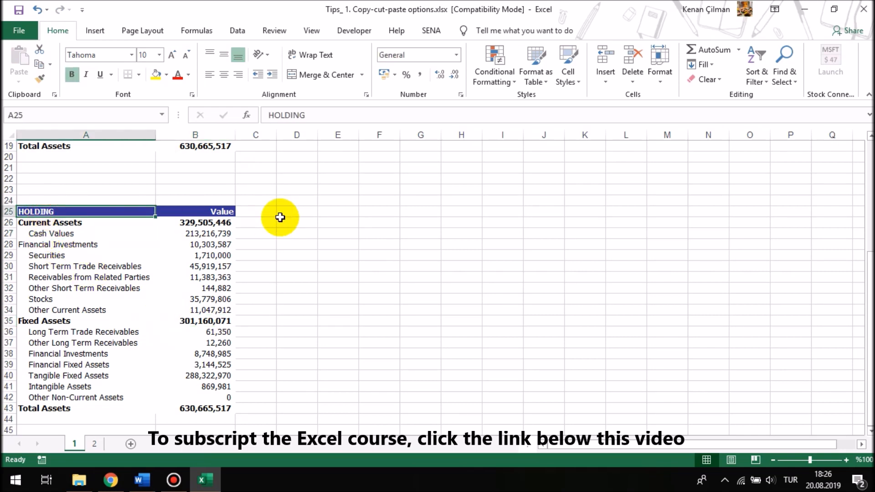
Undo the Format Painter formatting and the values paste at A25, and redo both.
{"action": "key", "text": "ctrl+z"}
{"action": "key", "text": "ctrl+q"}
{"action": "left_click", "coordinate": [192, 233]}
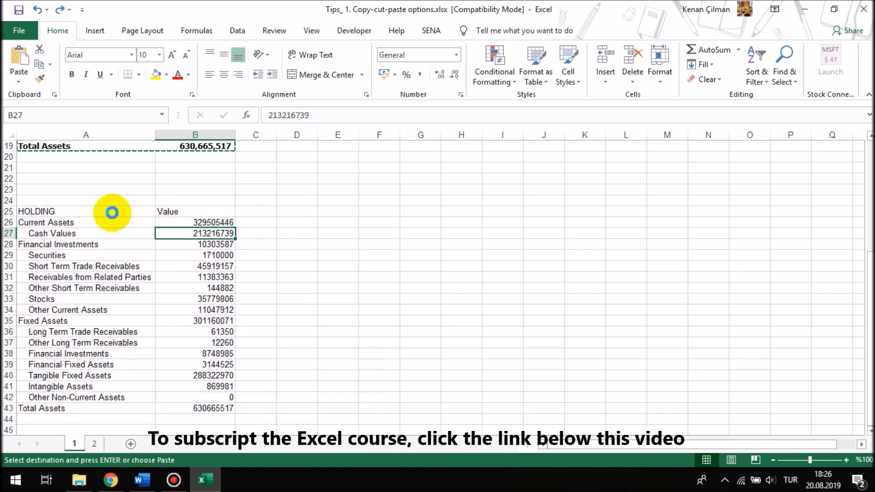
{"action": "key", "text": "ctrl+z"}
{"action": "scroll", "coordinate": [113, 212], "scroll_direction": "up", "scroll_amount": 6}
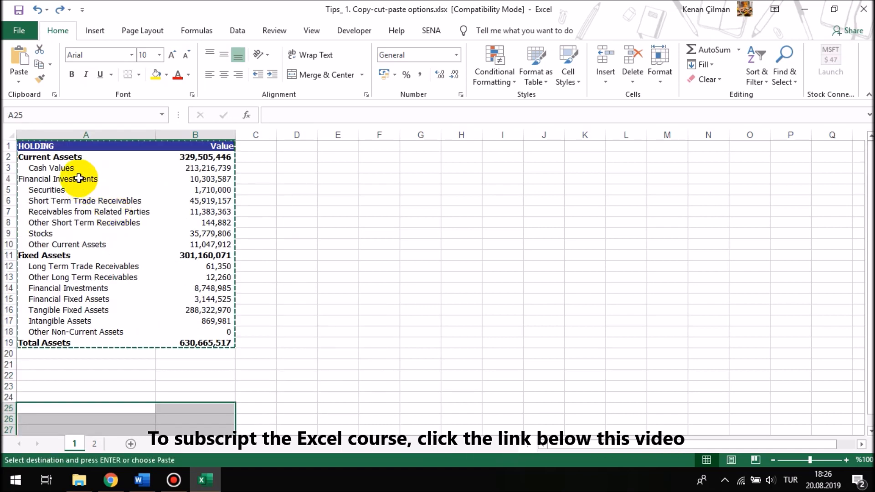
{"action": "left_click", "coordinate": [179, 167]}
{"action": "left_click", "coordinate": [53, 7]}
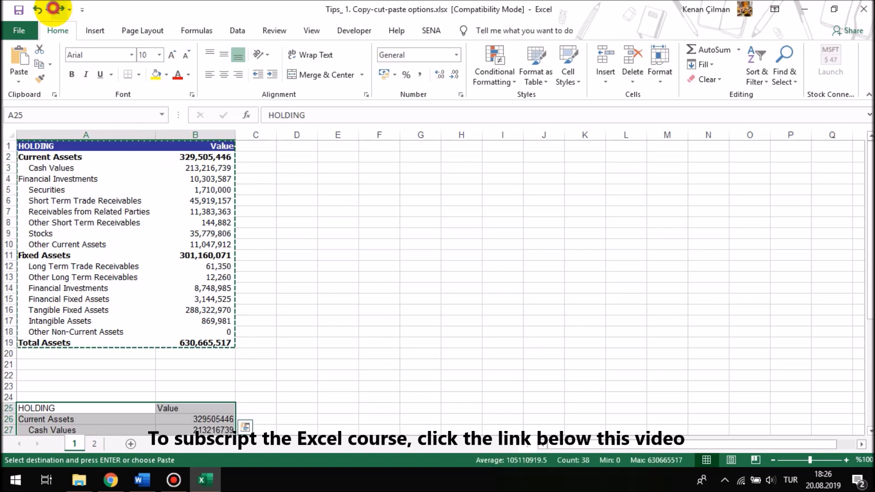
Replace the Current Assets formula in cell B2 of the original table with the value 1.
{"action": "scroll", "coordinate": [141, 238], "scroll_direction": "down", "scroll_amount": 3}
{"action": "left_click", "coordinate": [214, 308]}
{"action": "scroll", "coordinate": [200, 182], "scroll_direction": "up", "scroll_amount": 3}
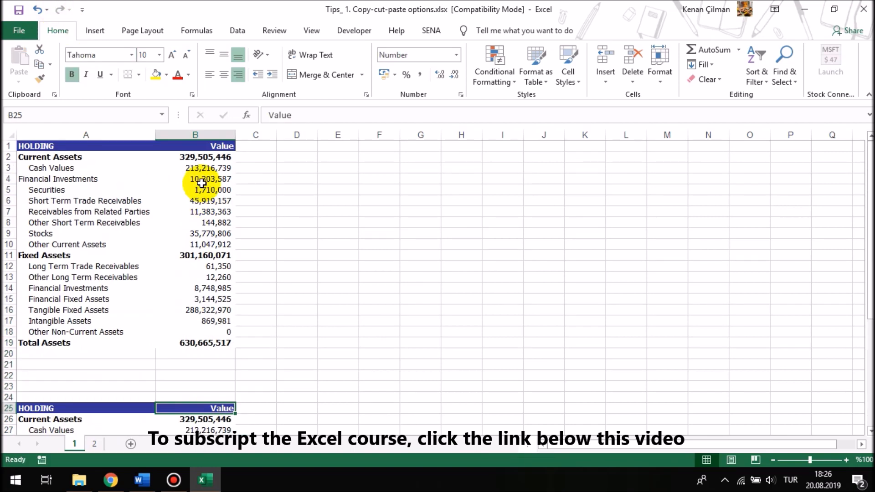
{"action": "double_click", "coordinate": [209, 160]}
{"action": "key", "text": "Return"}
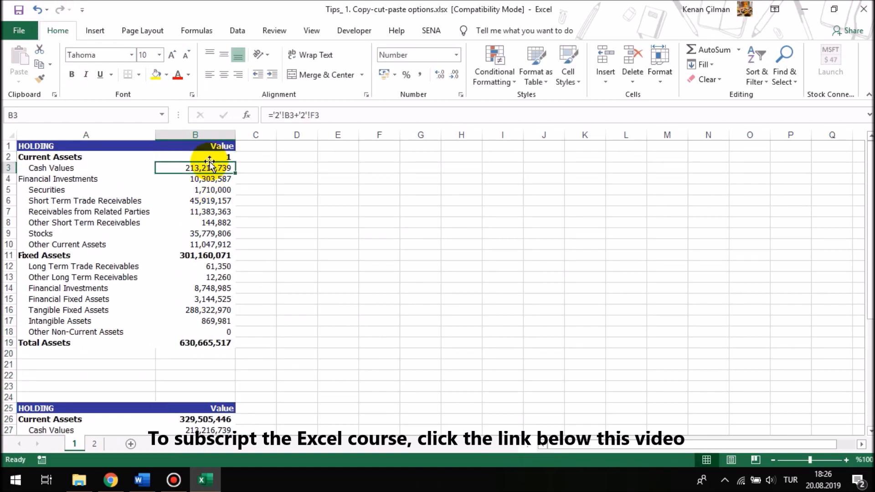
Check the Current Assets value in cell B26 of the copy and undo the entry made in cell B2.
{"action": "scroll", "coordinate": [209, 165], "scroll_direction": "down", "scroll_amount": 4}
{"action": "double_click", "coordinate": [208, 287]}
{"action": "key", "text": "Escape"}
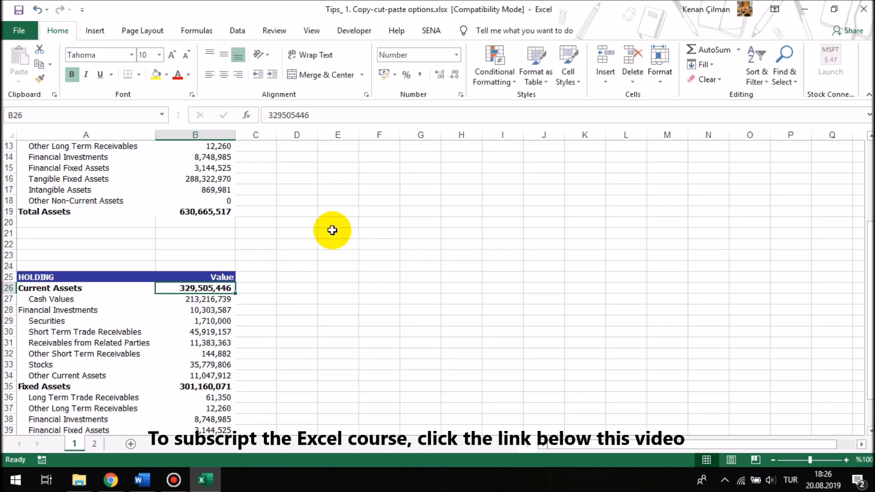
{"action": "left_click", "coordinate": [45, 10]}
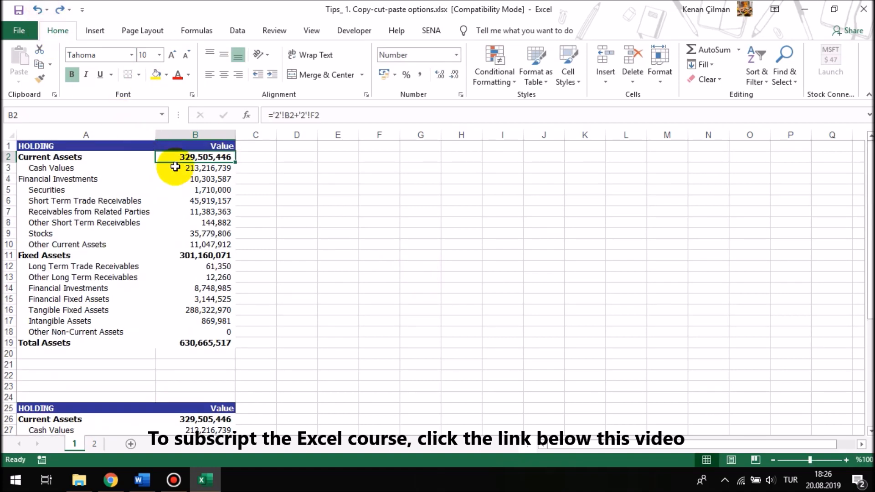
Compare the value cells of the original table in column B with the corresponding cells of the copy.
{"action": "left_click_drag", "start_coordinate": [196, 154], "coordinate": [201, 288]}
{"action": "scroll", "coordinate": [202, 319], "scroll_direction": "down", "scroll_amount": 2}
{"action": "left_click_drag", "start_coordinate": [205, 371], "coordinate": [205, 419]}
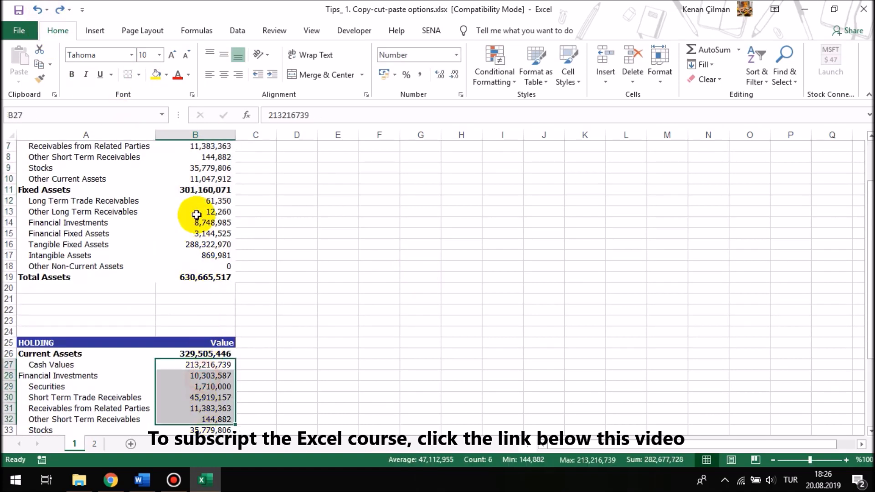
{"action": "scroll", "coordinate": [201, 205], "scroll_direction": "up", "scroll_amount": 2}
{"action": "left_click_drag", "start_coordinate": [200, 161], "coordinate": [196, 268]}
{"action": "left_click", "coordinate": [207, 197]}
Copy the original table A1:B19 and undo the formatted values paste at A25.
{"action": "left_click_drag", "start_coordinate": [34, 147], "coordinate": [197, 348]}
{"action": "key", "text": "ctrl+c"}
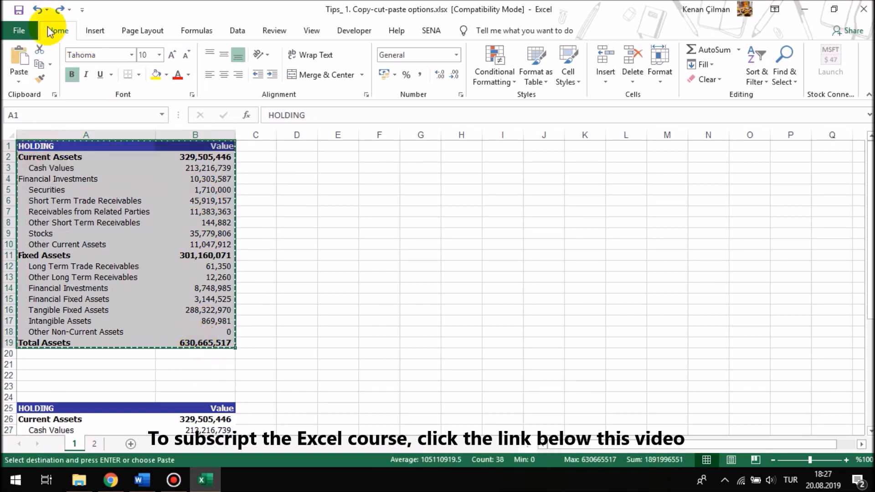
{"action": "left_click", "coordinate": [39, 14]}
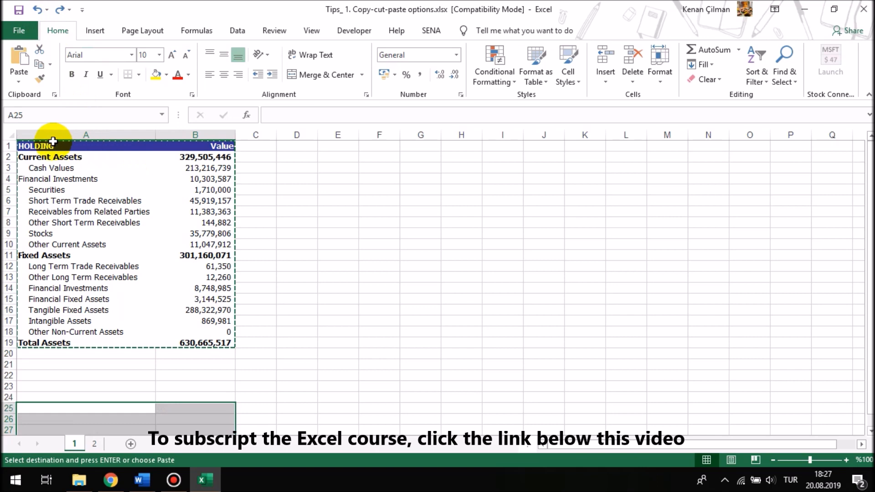
Paste the original table A1:B19 at A25 as linked cells with the Paste Link option of Paste Special.
{"action": "left_click_drag", "start_coordinate": [44, 146], "coordinate": [45, 157]}
{"action": "left_click", "coordinate": [203, 342], "text": "shift"}
{"action": "scroll", "coordinate": [172, 221], "scroll_direction": "down", "scroll_amount": 3}
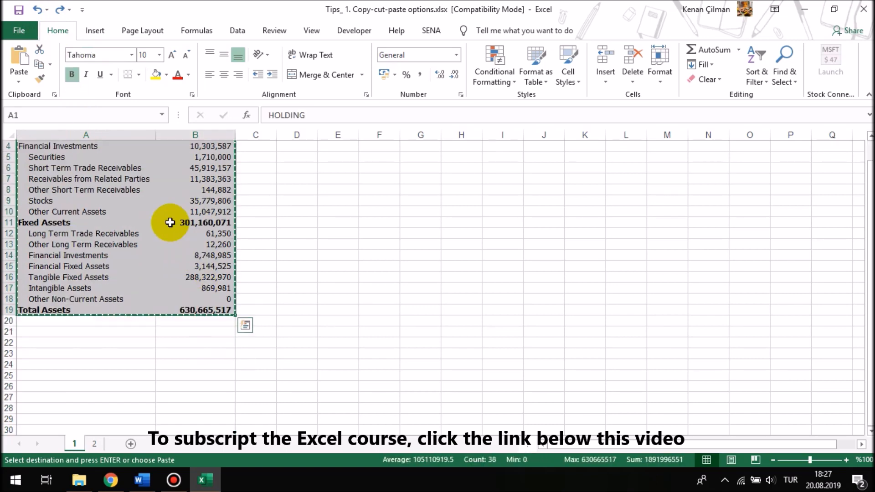
{"action": "left_click", "coordinate": [48, 310]}
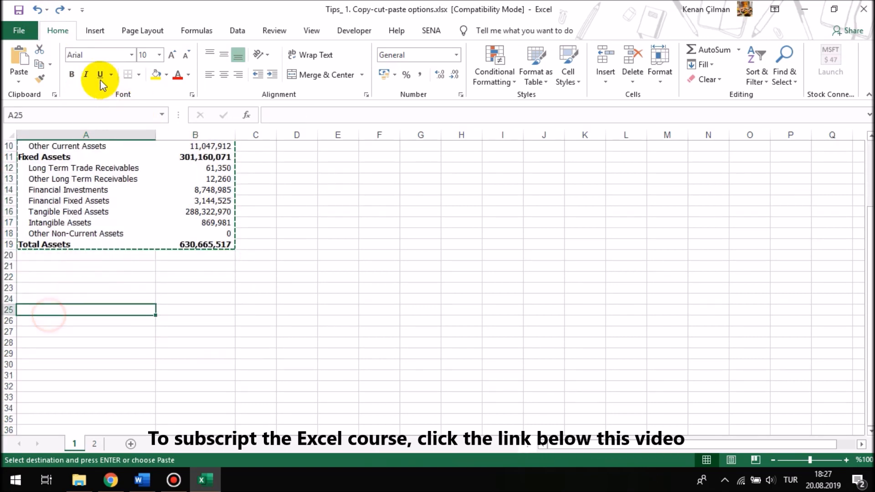
{"action": "left_click", "coordinate": [20, 82]}
{"action": "left_click", "coordinate": [27, 213]}
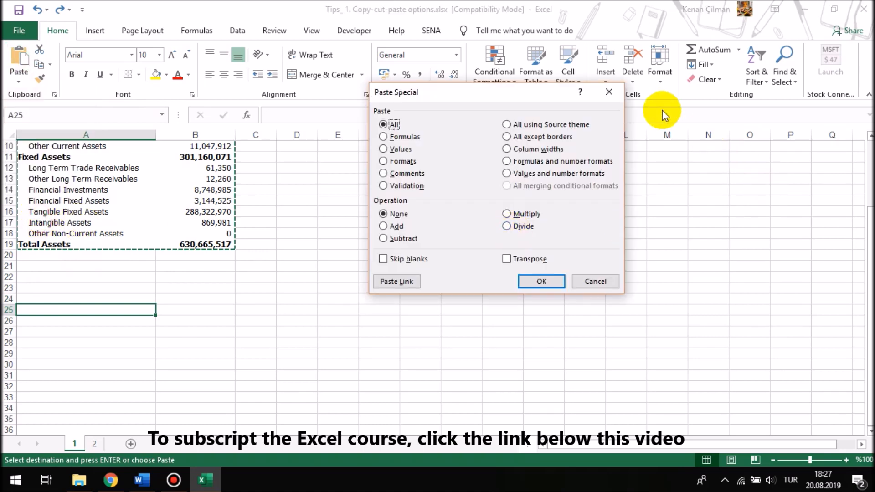
{"action": "left_click", "coordinate": [410, 280]}
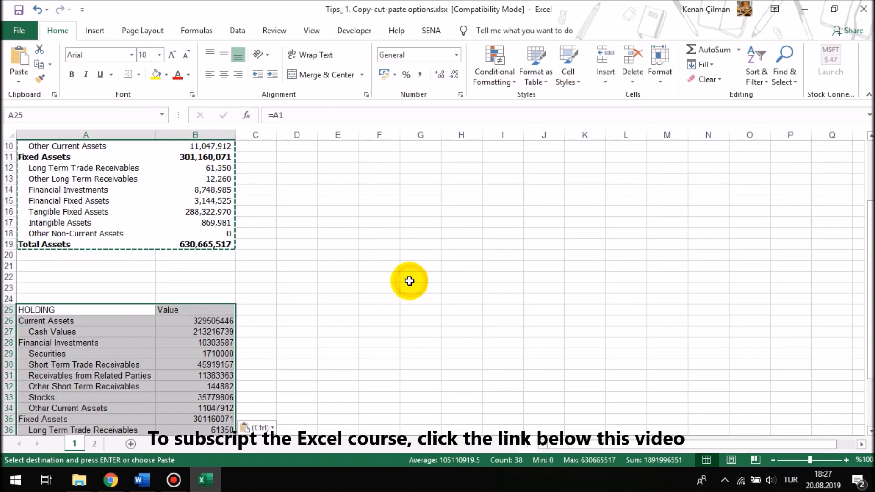
Examine the link formulas in cells A25 to A27 of the newly pasted table.
{"action": "scroll", "coordinate": [161, 226], "scroll_direction": "down", "scroll_amount": 3}
{"action": "left_click", "coordinate": [110, 211]}
{"action": "key", "text": "F2"}
{"action": "key", "text": "Return"}
{"action": "key", "text": "F2"}
{"action": "key", "text": "Return"}
{"action": "key", "text": "F2"}
{"action": "key", "text": "Return"}
Inspect which original cells the formulas in A25, B25 and B26 refer to.
{"action": "scroll", "coordinate": [409, 194], "scroll_direction": "up", "scroll_amount": 6}
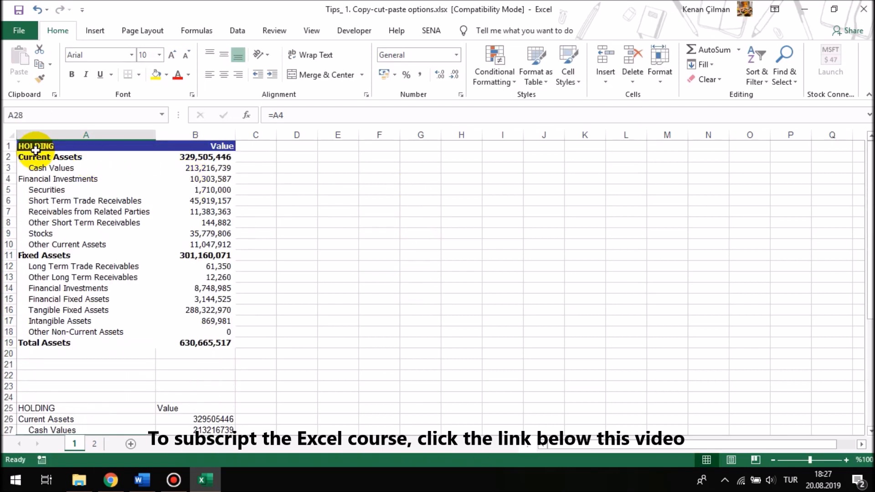
{"action": "double_click", "coordinate": [47, 407]}
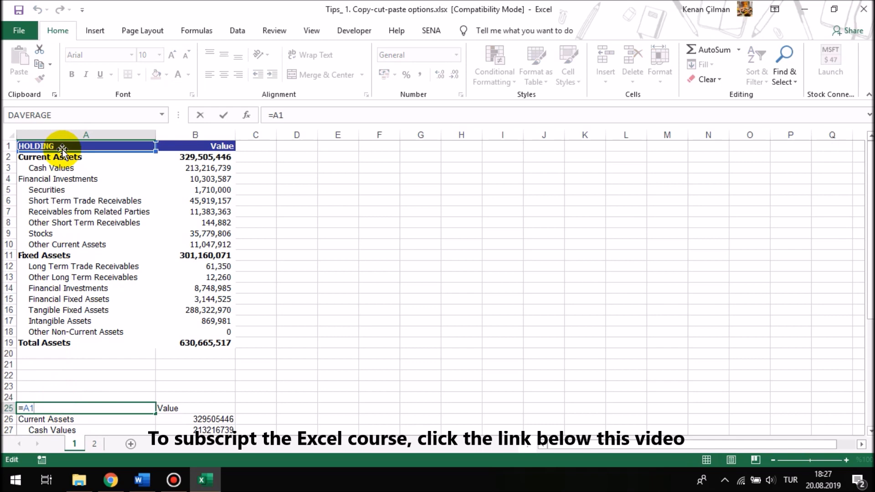
{"action": "double_click", "coordinate": [189, 406]}
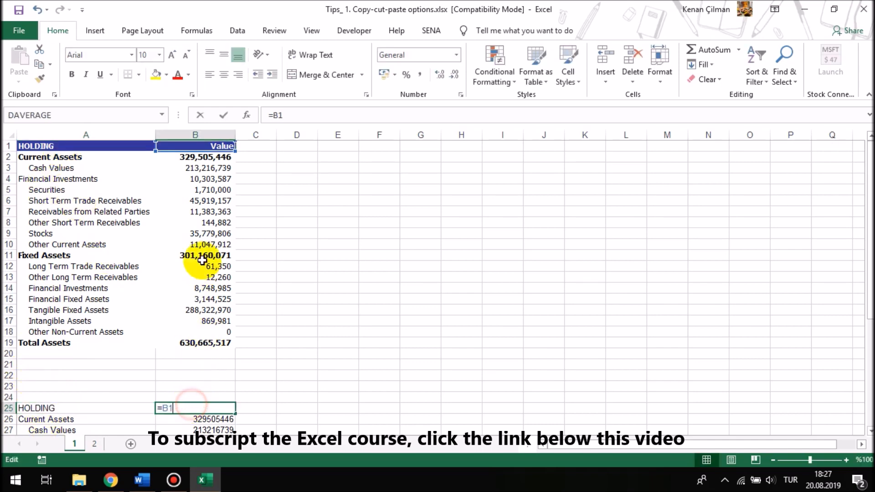
{"action": "double_click", "coordinate": [195, 418]}
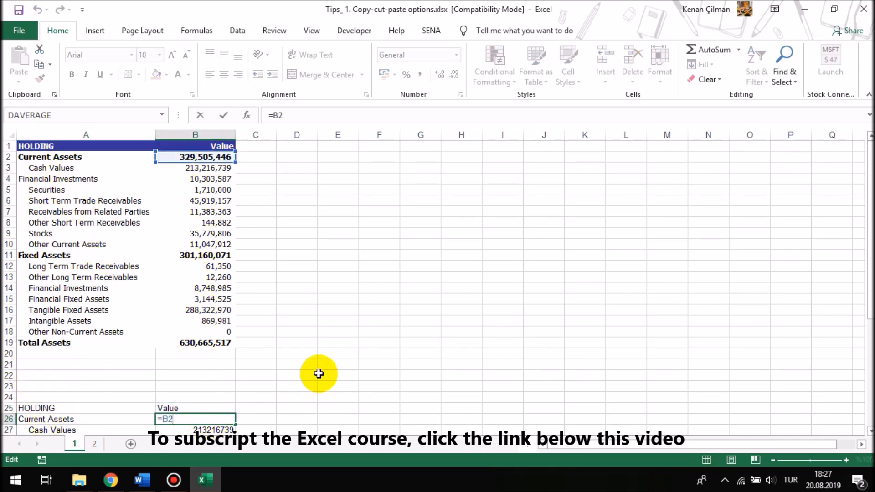
{"action": "key", "text": "Escape"}
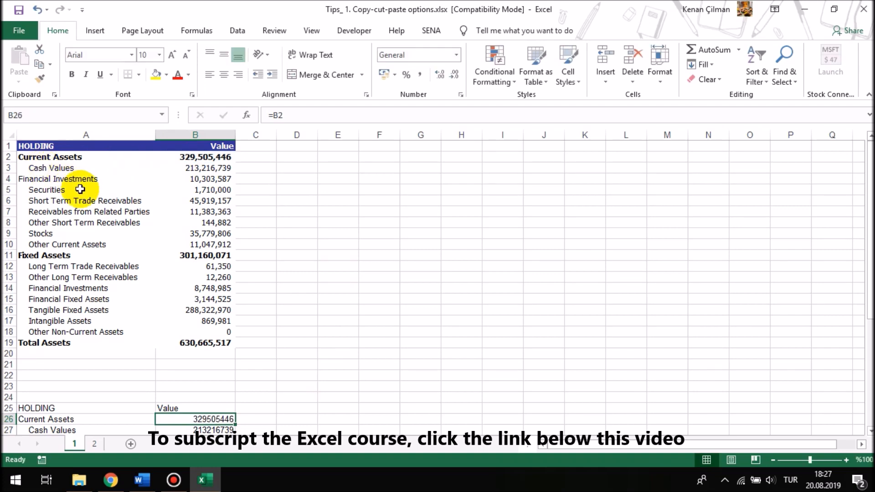
Copy the formatting of A1:B19 onto the linked table A25:B43 with Format Painter.
{"action": "left_click_drag", "start_coordinate": [30, 148], "coordinate": [205, 342]}
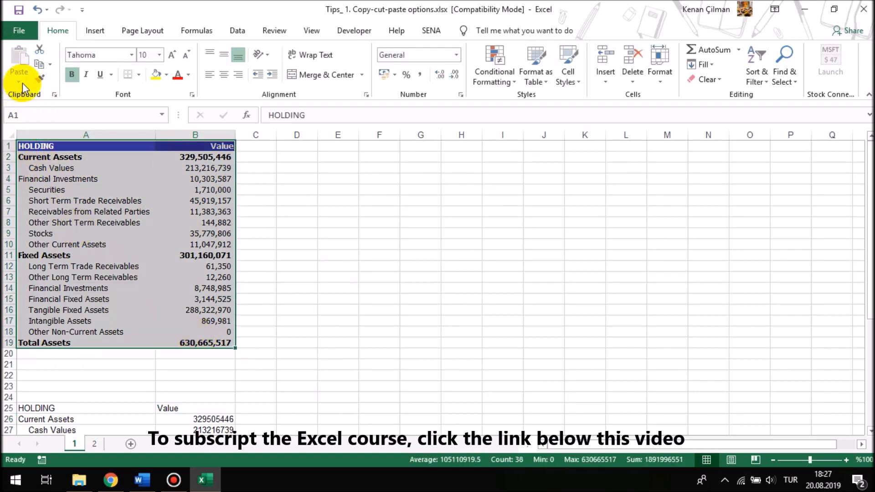
{"action": "left_click", "coordinate": [41, 77]}
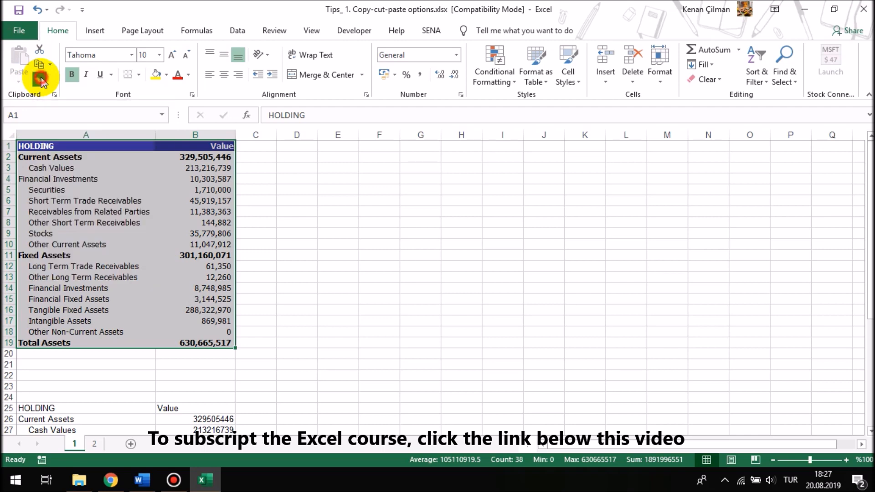
{"action": "scroll", "coordinate": [66, 258], "scroll_direction": "down", "scroll_amount": 4}
{"action": "mouse_move", "coordinate": [36, 275]}
{"action": "left_mouse_down"}
{"action": "mouse_move", "coordinate": [173, 428]}
{"action": "mouse_move", "coordinate": [185, 420]}
{"action": "mouse_move", "coordinate": [195, 430]}
{"action": "mouse_move", "coordinate": [195, 404]}
{"action": "left_mouse_up"}
{"action": "left_click", "coordinate": [84, 258]}
{"action": "left_click", "coordinate": [209, 268]}
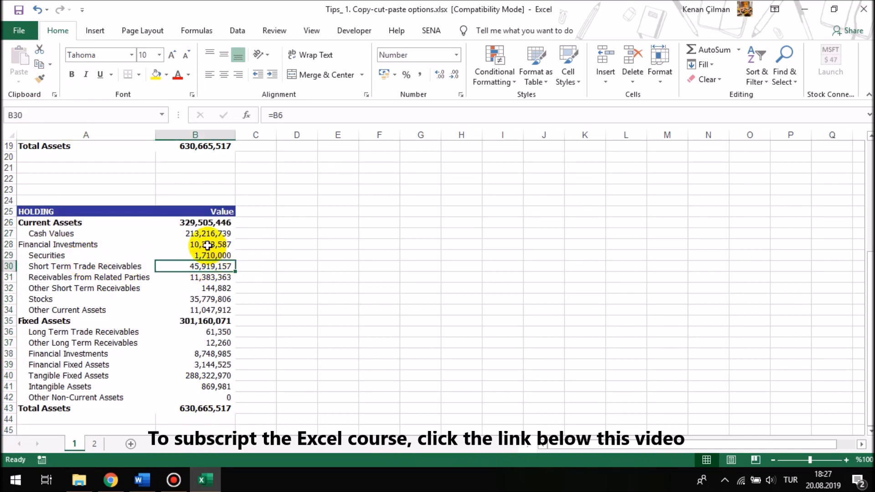
Examine the link formulas in the formatted copy's value cells from B28 down and compare the copy with the original table.
{"action": "left_click", "coordinate": [207, 246]}
{"action": "key", "text": "F2"}
{"action": "key", "text": "Return"}
{"action": "key", "text": "F2"}
{"action": "key", "text": "Return"}
{"action": "key", "text": "F2"}
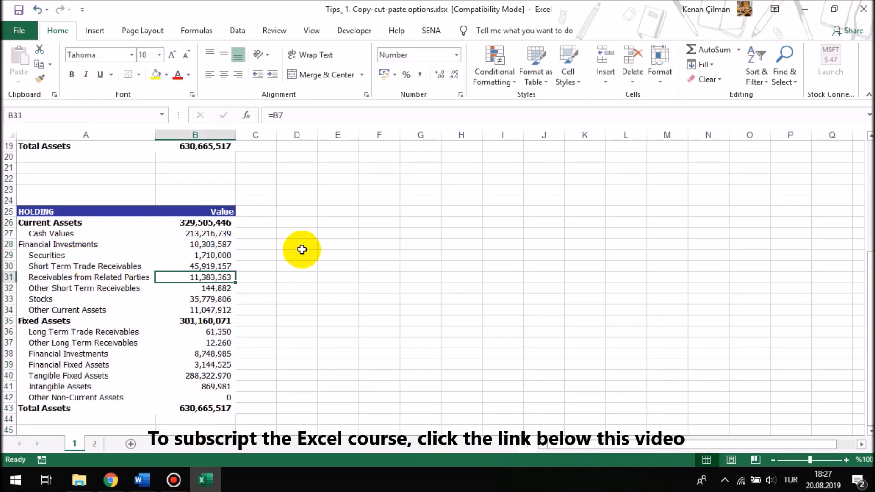
{"action": "scroll", "coordinate": [302, 250], "scroll_direction": "up", "scroll_amount": 3}
{"action": "left_click_drag", "start_coordinate": [48, 307], "coordinate": [233, 432]}
{"action": "scroll", "coordinate": [176, 332], "scroll_direction": "up", "scroll_amount": 3}
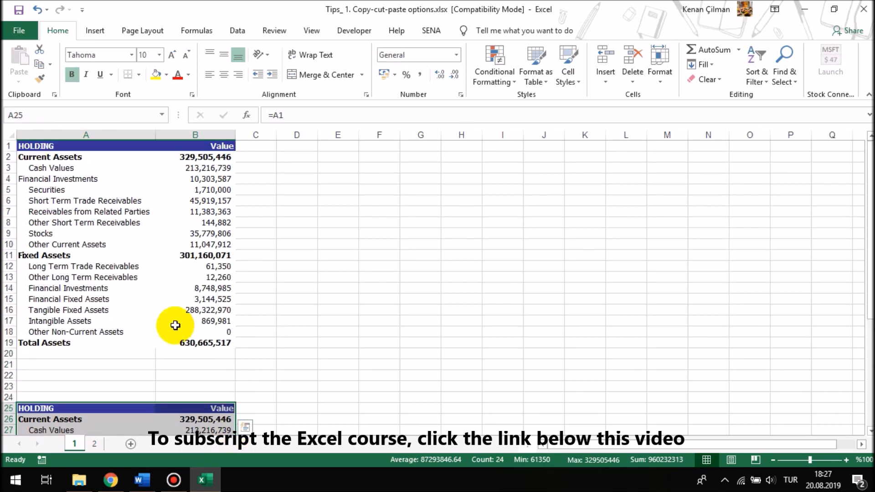
{"action": "left_click_drag", "start_coordinate": [46, 145], "coordinate": [221, 339]}
{"action": "left_click", "coordinate": [203, 314]}
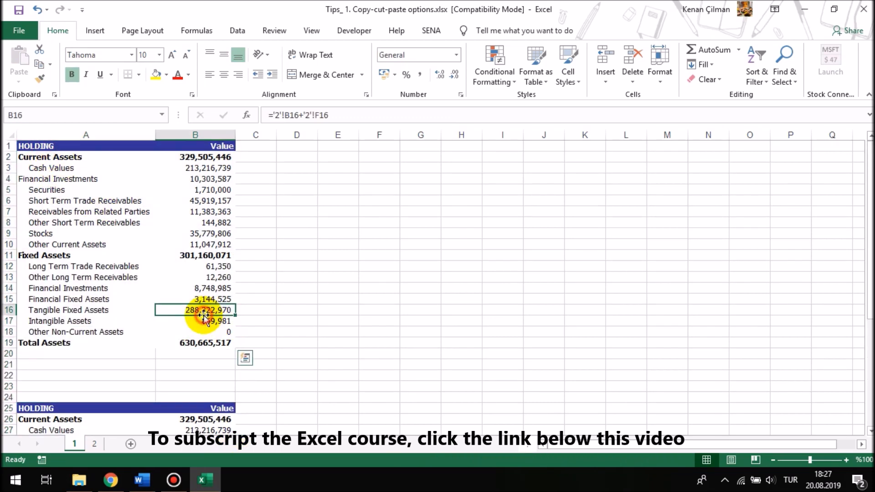
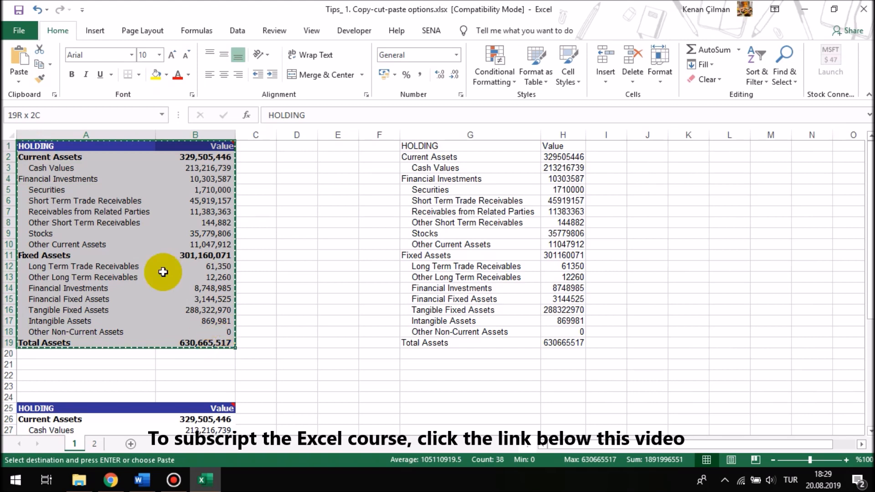
Copy the formatting of A1:B19 onto the table G1:H19 with Format Painter and auto-fit the width of column H.
{"action": "left_click", "coordinate": [41, 79]}
{"action": "mouse_move", "coordinate": [428, 146]}
{"action": "left_mouse_down"}
{"action": "mouse_move", "coordinate": [464, 151]}
{"action": "mouse_move", "coordinate": [560, 318]}
{"action": "mouse_move", "coordinate": [565, 343]}
{"action": "left_mouse_up"}
{"action": "left_click", "coordinate": [644, 299]}
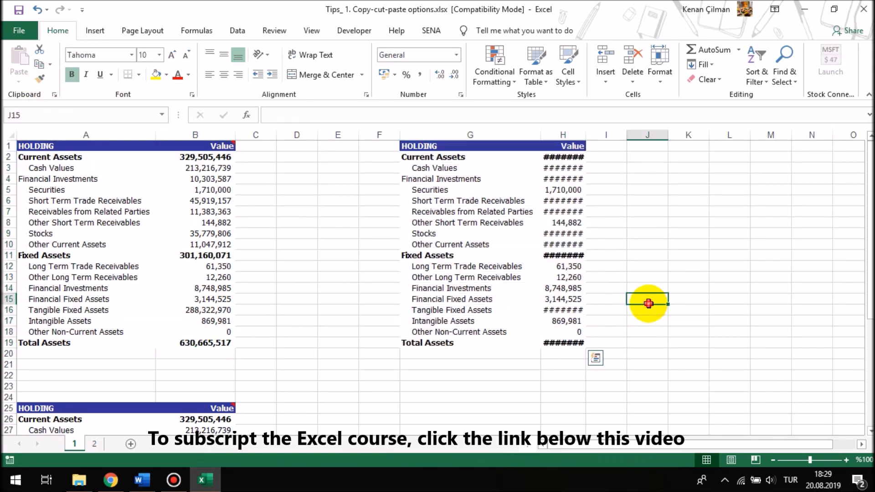
{"action": "double_click", "coordinate": [586, 134]}
{"action": "left_click_drag", "start_coordinate": [580, 157], "coordinate": [579, 321]}
{"action": "left_click", "coordinate": [680, 243]}
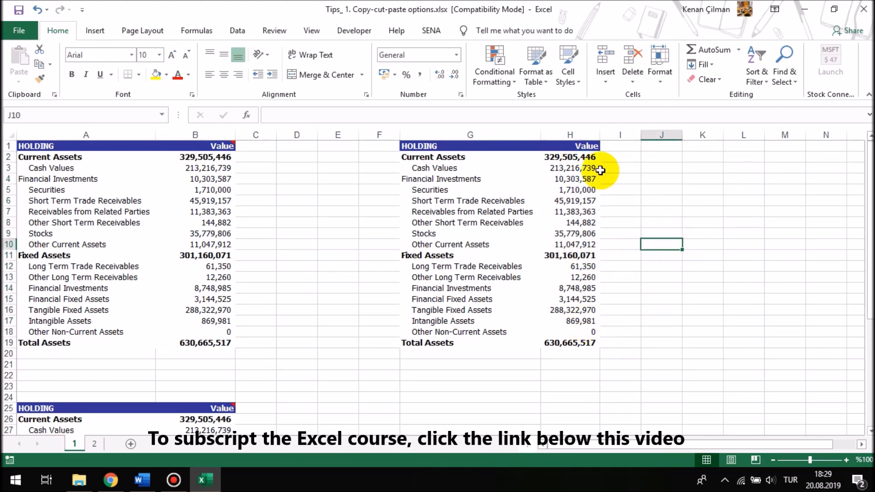
Enter the divisor 1000 in the empty cell K1 beside the table in G1:H19.
{"action": "left_click_drag", "start_coordinate": [570, 158], "coordinate": [558, 344]}
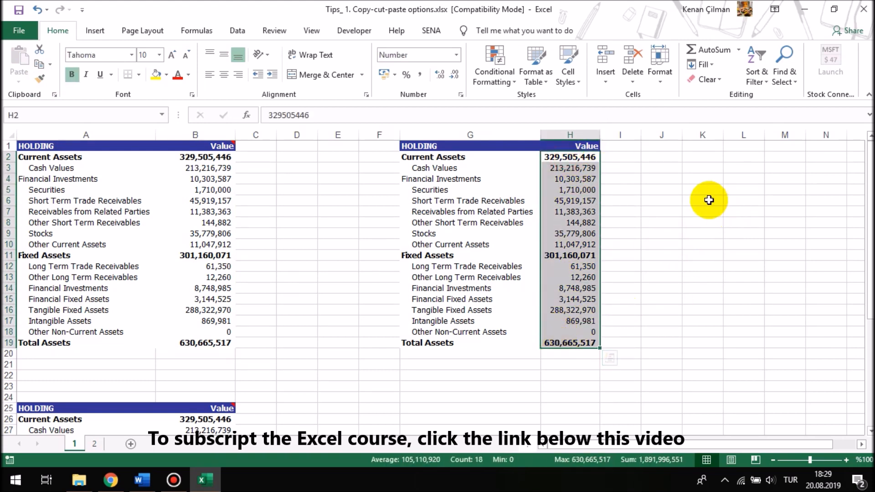
{"action": "left_click", "coordinate": [699, 145]}
{"action": "type", "text": "1000"}
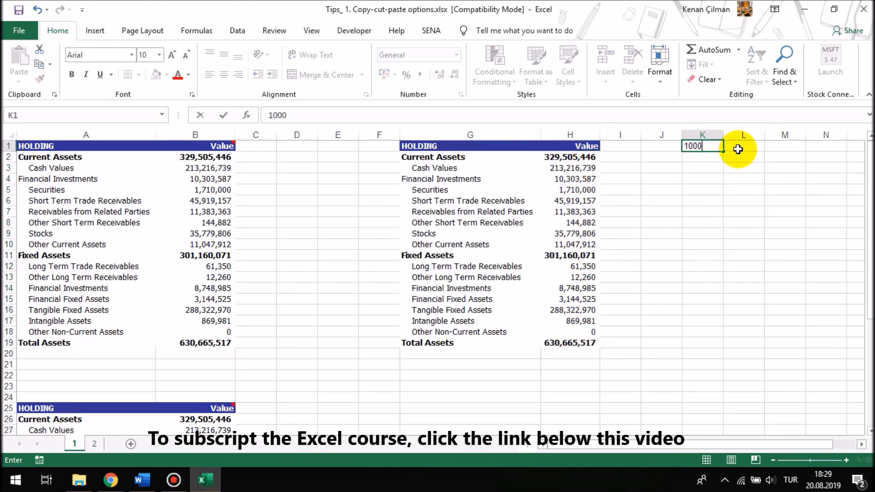
{"action": "key", "text": "ctrl+Return"}
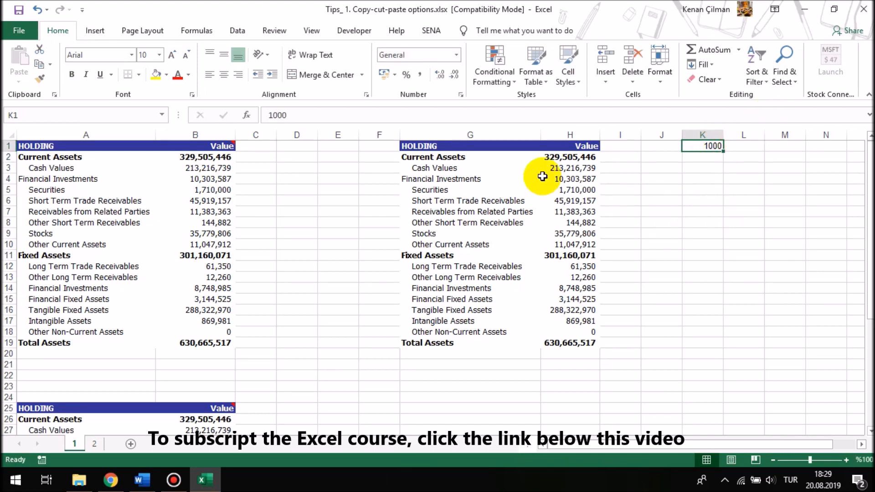
{"action": "left_click_drag", "start_coordinate": [556, 156], "coordinate": [567, 333]}
{"action": "left_click", "coordinate": [702, 255]}
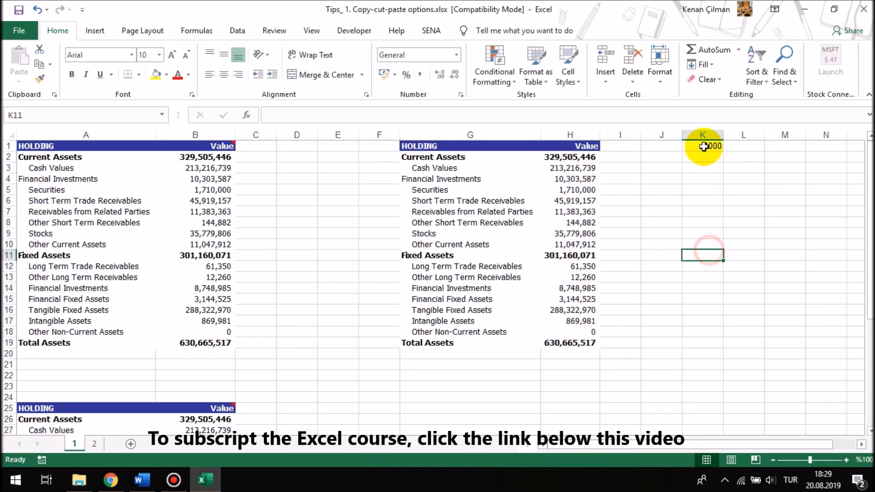
{"action": "left_click", "coordinate": [703, 146]}
{"action": "key", "text": "ctrl+c"}
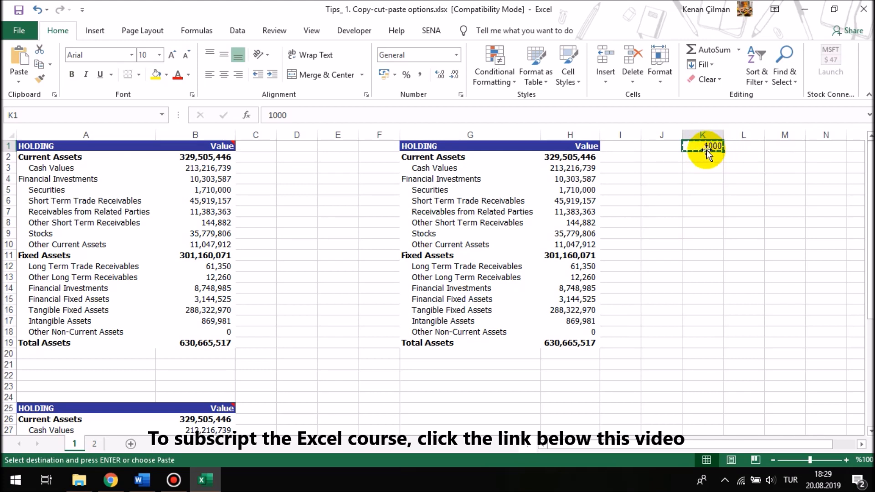
{"action": "type", "text": "10"}
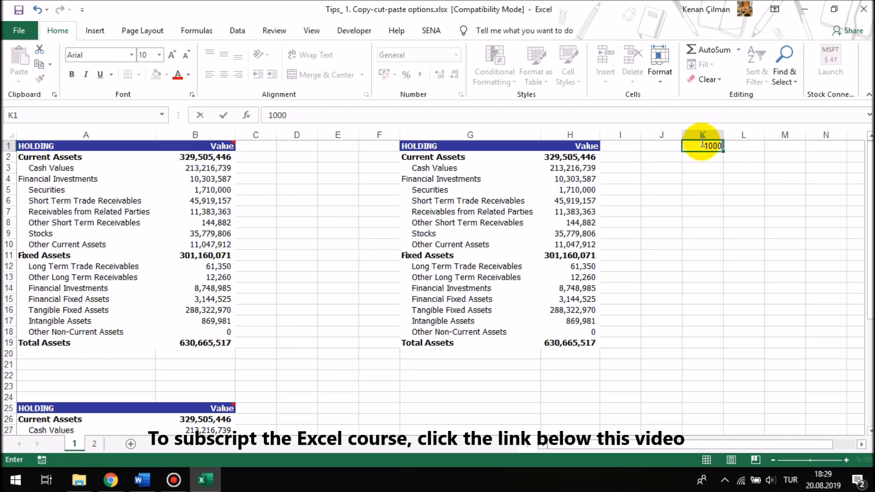
{"action": "key", "text": "Return"}
Divide the values in H2:H19 by the 1000 in K1, using Paste Special with Values and the Divide operation.
{"action": "left_click", "coordinate": [704, 144]}
{"action": "key", "text": "ctrl+c"}
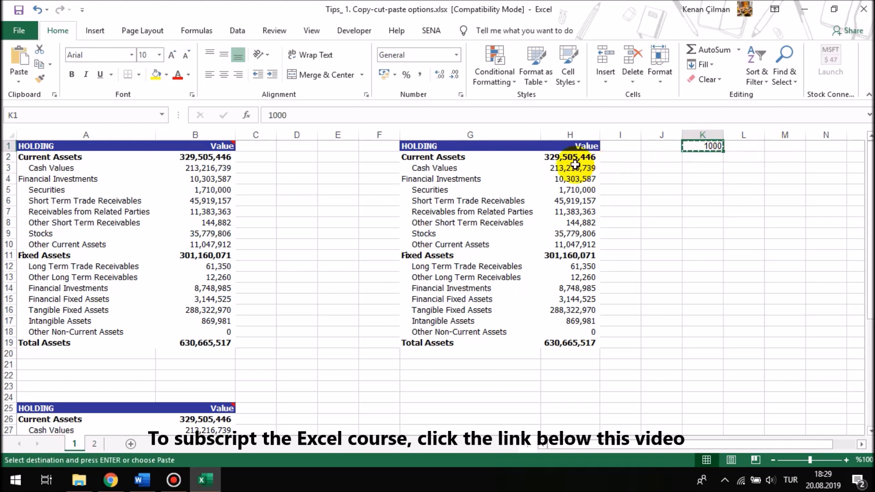
{"action": "left_click_drag", "start_coordinate": [563, 156], "coordinate": [569, 342]}
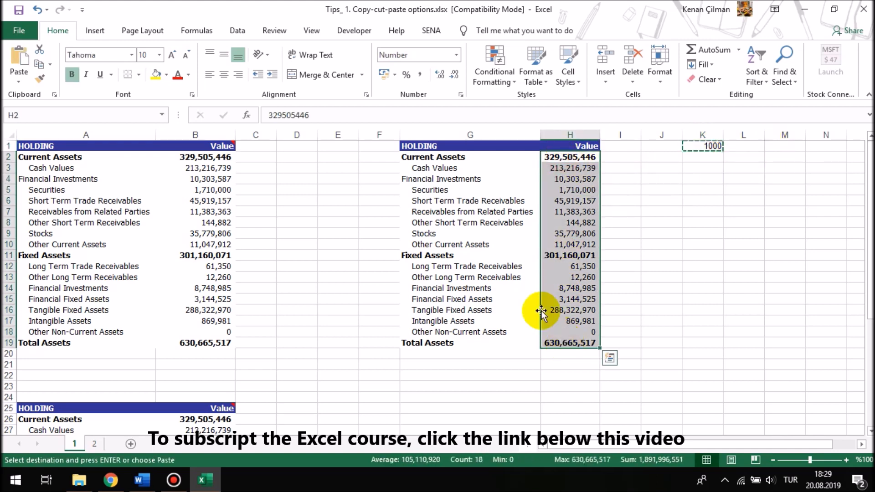
{"action": "left_click", "coordinate": [13, 83]}
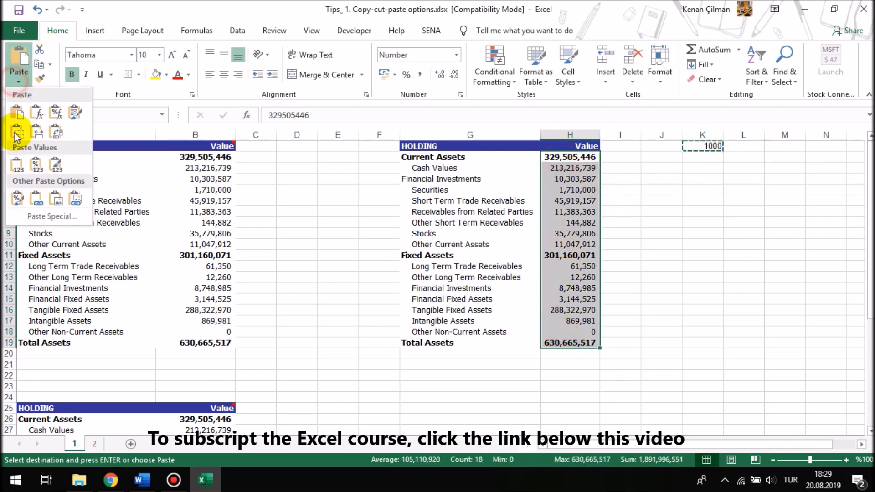
{"action": "left_click", "coordinate": [40, 217]}
{"action": "left_click_drag", "start_coordinate": [469, 81], "coordinate": [318, 66]}
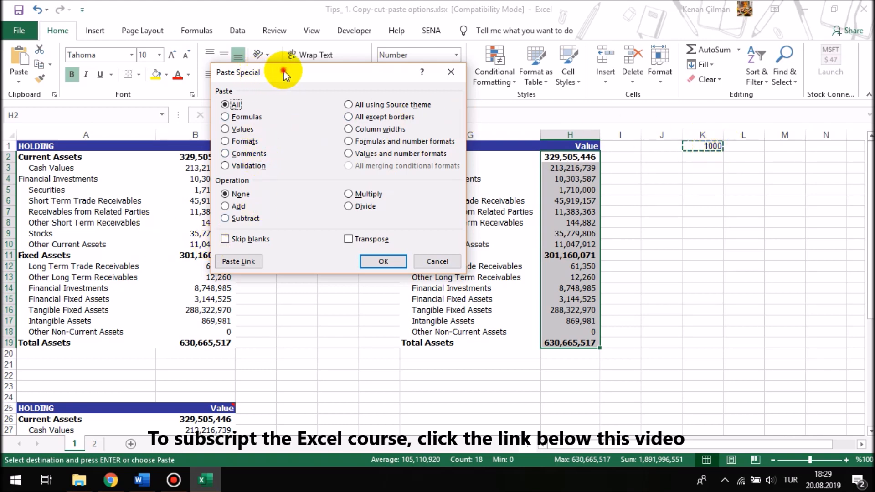
{"action": "left_click_drag", "start_coordinate": [283, 70], "coordinate": [249, 68]}
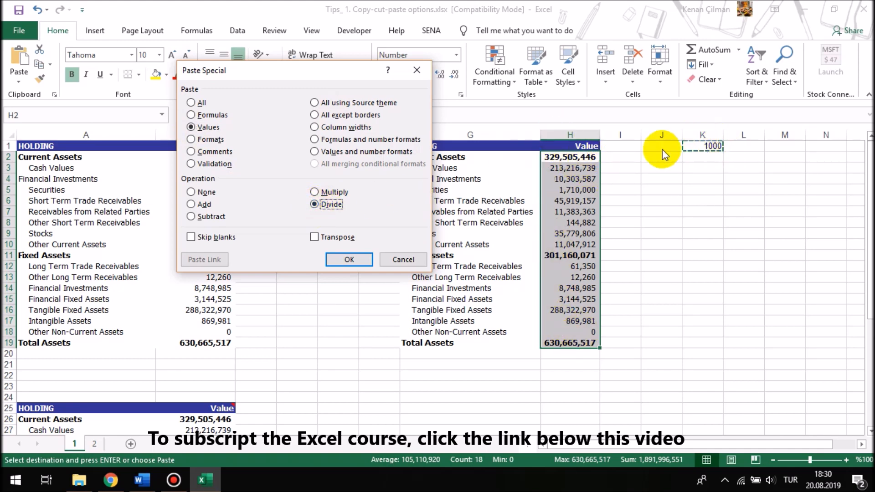
{"action": "left_click", "coordinate": [357, 256]}
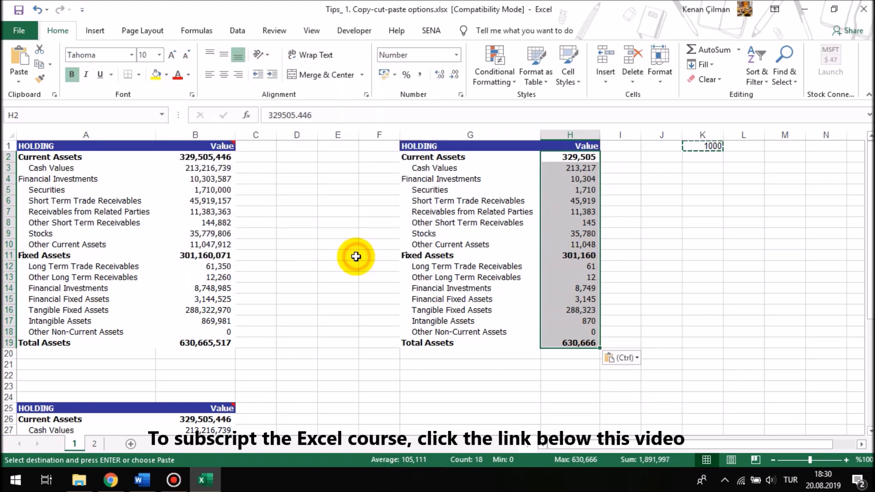
Examine the stored values in H2:H11 one cell at a time after the division by 1000.
{"action": "left_click", "coordinate": [593, 156]}
{"action": "key", "text": "F2"}
{"action": "key", "text": "Return"}
{"action": "key", "text": "F2"}
{"action": "key", "text": "Return"}
{"action": "key", "text": "F2"}
{"action": "key", "text": "Return"}
{"action": "key", "text": "F2"}
{"action": "key", "text": "Return"}
{"action": "key", "text": "F2"}
{"action": "key", "text": "Return"}
{"action": "key", "text": "F2"}
{"action": "key", "text": "Return"}
{"action": "key", "text": "F2"}
{"action": "key", "text": "Return"}
{"action": "key", "text": "F2"}
{"action": "key", "text": "Return"}
{"action": "key", "text": "F2"}
{"action": "key", "text": "Return"}
{"action": "key", "text": "F2"}
{"action": "key", "text": "Return"}
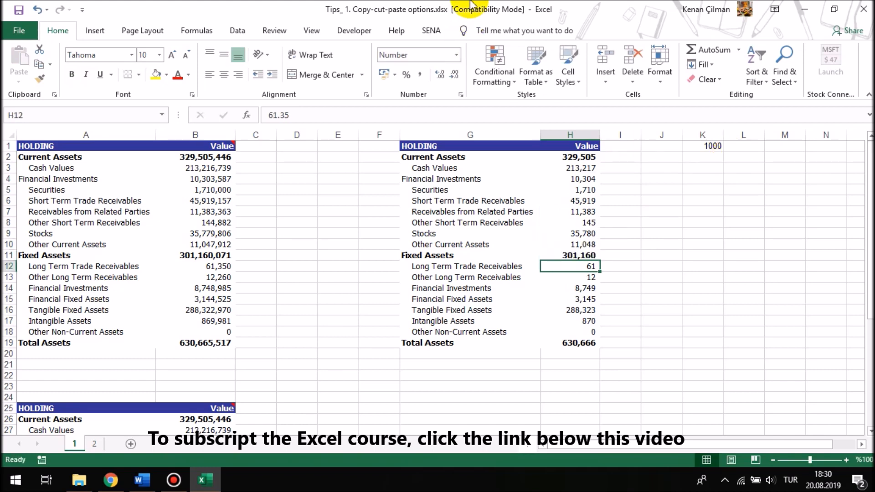
Undo the re-entries of the values in column H back to H3.
{"action": "key", "text": "ctrl+z"}
{"action": "key", "text": "ctrl+z"}
{"action": "key", "text": "ctrl+z"}
{"action": "key", "text": "ctrl+z"}
{"action": "key", "text": "ctrl+z"}
{"action": "key", "text": "ctrl+z"}
{"action": "key", "text": "ctrl+z"}
{"action": "key", "text": "ctrl+z"}
{"action": "key", "text": "ctrl+z"}
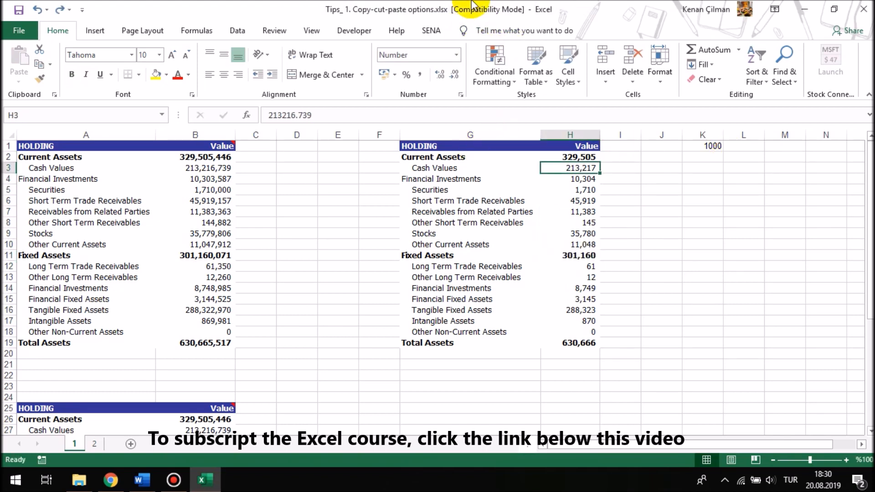
Compare the formula in B2 with the plain numbers in H2 and H4 and the divisor in K1.
{"action": "left_click", "coordinate": [200, 158]}
{"action": "left_click", "coordinate": [94, 159]}
{"action": "left_click", "coordinate": [193, 159]}
{"action": "key", "text": "F2"}
{"action": "key", "text": "Escape"}
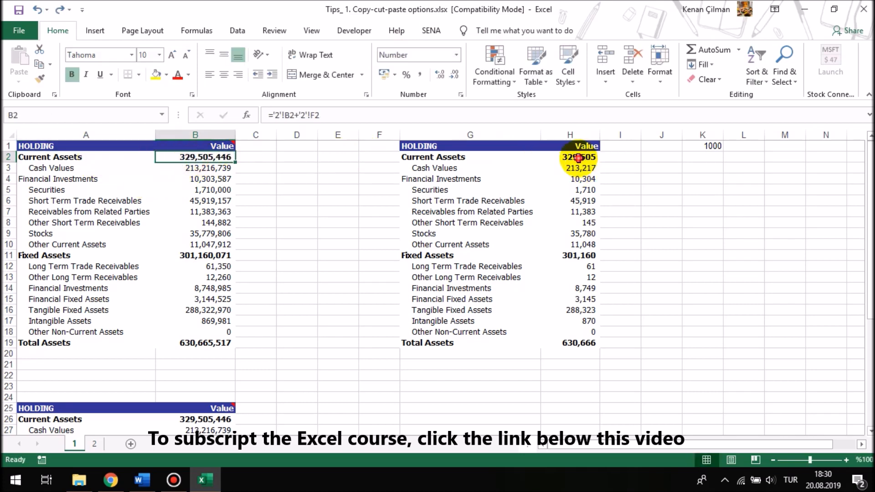
{"action": "left_click", "coordinate": [578, 158]}
{"action": "left_click", "coordinate": [585, 179]}
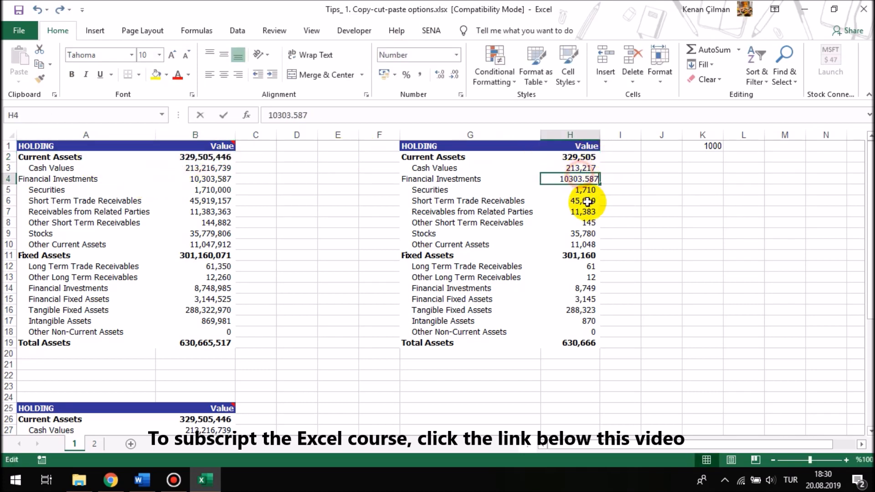
{"action": "left_click", "coordinate": [711, 146]}
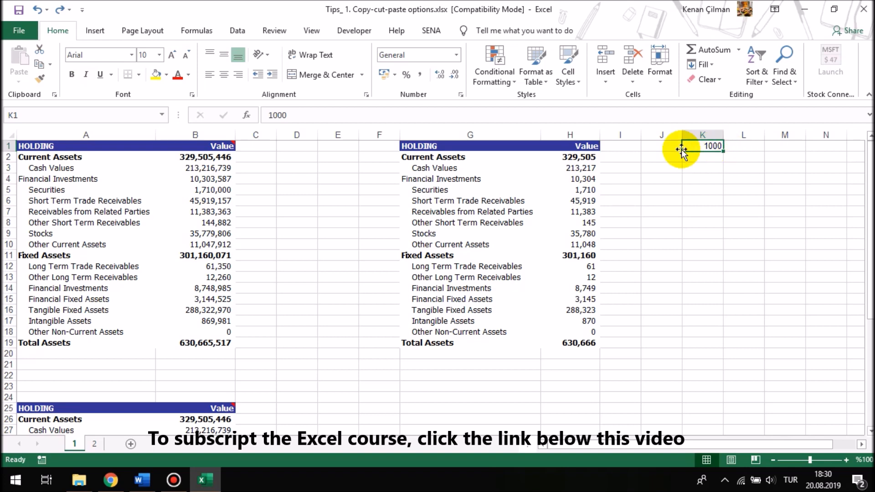
Examine the formulas in the original table's value cells B2:B11 one by one.
{"action": "double_click", "coordinate": [205, 159]}
{"action": "key", "text": "Return"}
{"action": "key", "text": "F2"}
{"action": "key", "text": "Return"}
{"action": "key", "text": "F2"}
{"action": "key", "text": "Return"}
{"action": "key", "text": "F2"}
{"action": "key", "text": "Return"}
{"action": "key", "text": "F2"}
{"action": "key", "text": "Return"}
{"action": "key", "text": "F2"}
{"action": "key", "text": "Return"}
{"action": "key", "text": "F2"}
{"action": "key", "text": "Return"}
{"action": "key", "text": "F2"}
{"action": "key", "text": "Return"}
{"action": "key", "text": "F2"}
{"action": "key", "text": "Return"}
{"action": "key", "text": "F2"}
{"action": "key", "text": "Return"}
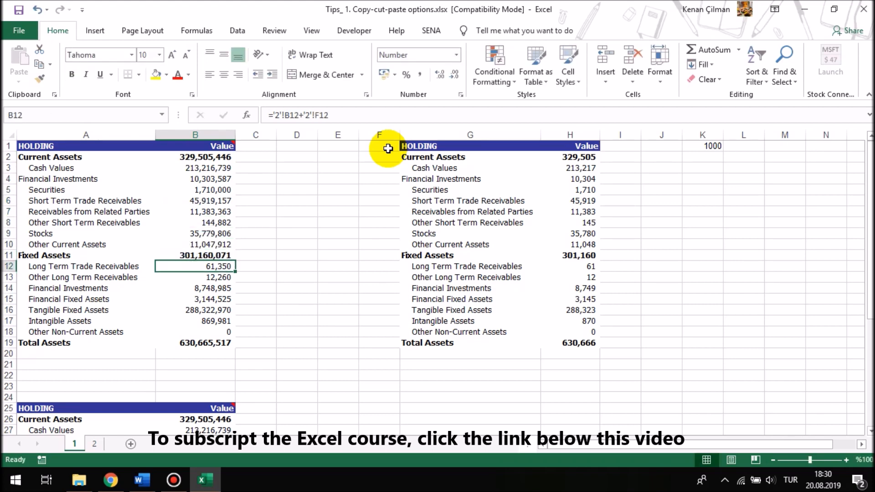
Examine the link formulas in the lower copy's value cells B26:B30.
{"action": "scroll", "coordinate": [237, 255], "scroll_direction": "down", "scroll_amount": 5}
{"action": "left_click", "coordinate": [203, 255]}
{"action": "key", "text": "F2"}
{"action": "key", "text": "Return"}
{"action": "key", "text": "F2"}
{"action": "key", "text": "Return"}
{"action": "key", "text": "F2"}
{"action": "key", "text": "Return"}
{"action": "key", "text": "F2"}
{"action": "key", "text": "Return"}
{"action": "key", "text": "F2"}
{"action": "key", "text": "Escape"}
{"action": "scroll", "coordinate": [497, 233], "scroll_direction": "up", "scroll_amount": 5}
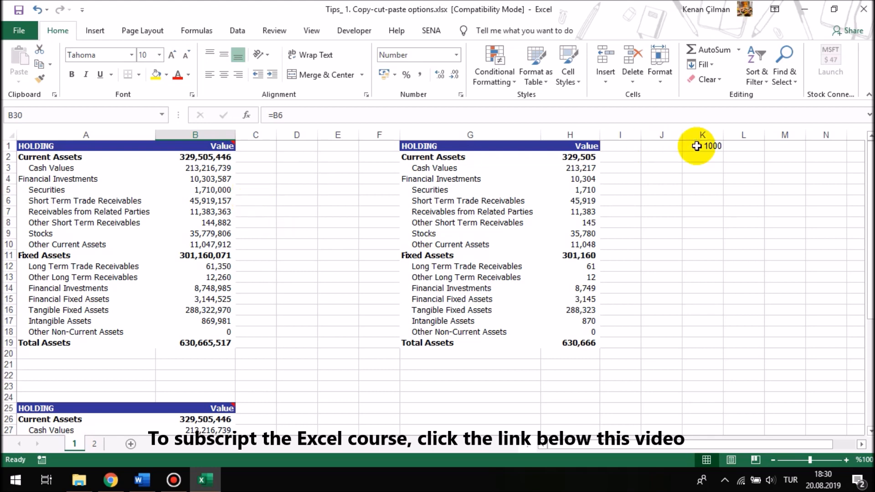
Divide the formulas in B2:B19 by the 1000 in K1, using Paste Special with Formulas and the Divide operation.
{"action": "left_click", "coordinate": [710, 145]}
{"action": "key", "text": "ctrl+c"}
{"action": "left_click", "coordinate": [208, 157]}
{"action": "left_click", "coordinate": [196, 342], "text": "shift"}
{"action": "left_click", "coordinate": [19, 80]}
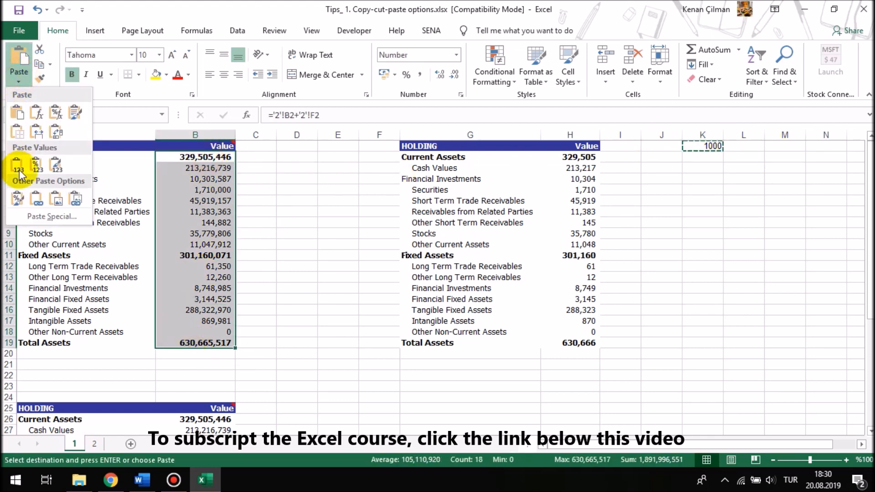
{"action": "left_click", "coordinate": [35, 218]}
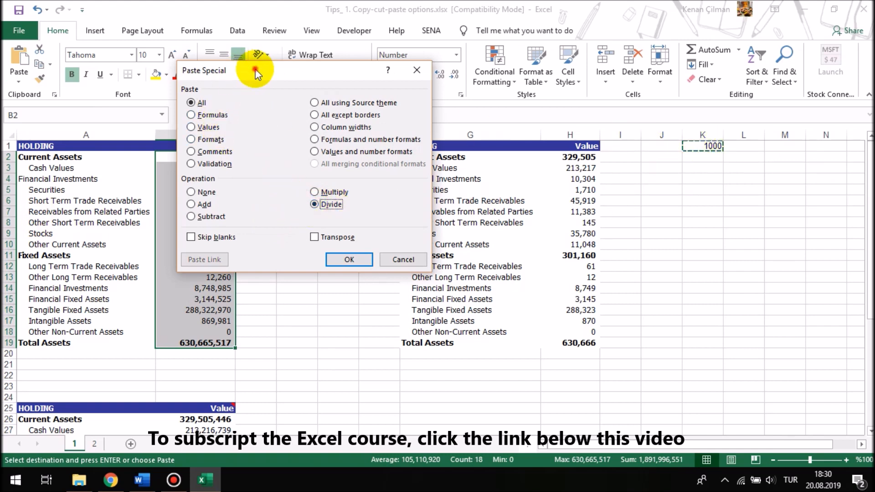
{"action": "left_click_drag", "start_coordinate": [254, 71], "coordinate": [460, 73]}
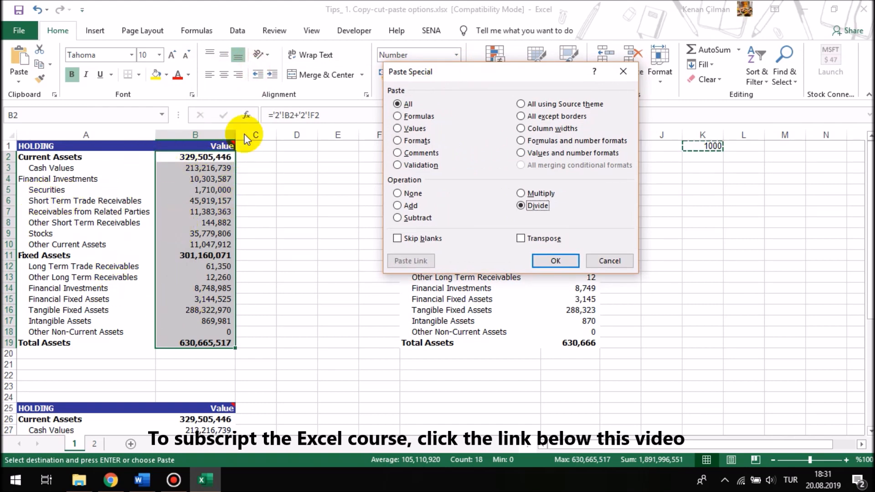
{"action": "left_click", "coordinate": [397, 116]}
{"action": "left_click", "coordinate": [522, 205]}
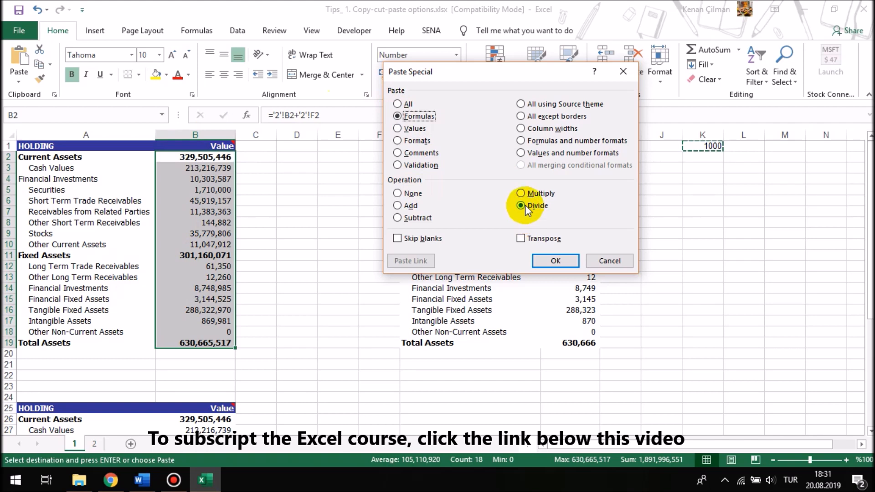
{"action": "left_click", "coordinate": [557, 261]}
Examine the divided formula in B2, its bracketed sum and its divisor, and the formulas down to B10.
{"action": "left_click", "coordinate": [195, 156]}
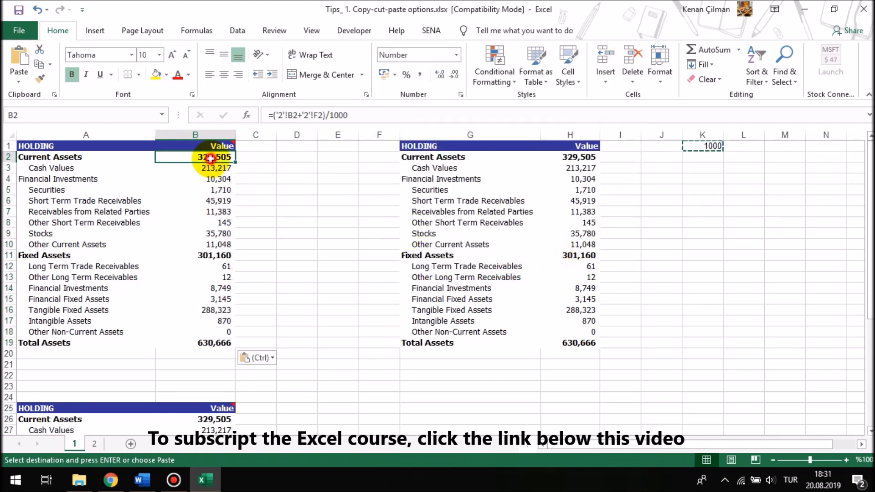
{"action": "key", "text": "F2"}
{"action": "left_click_drag", "start_coordinate": [157, 157], "coordinate": [244, 162]}
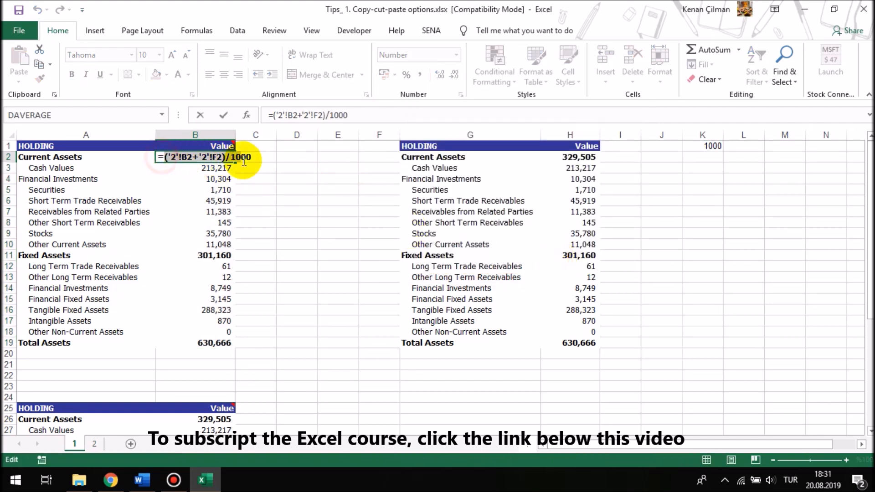
{"action": "left_click", "coordinate": [167, 156]}
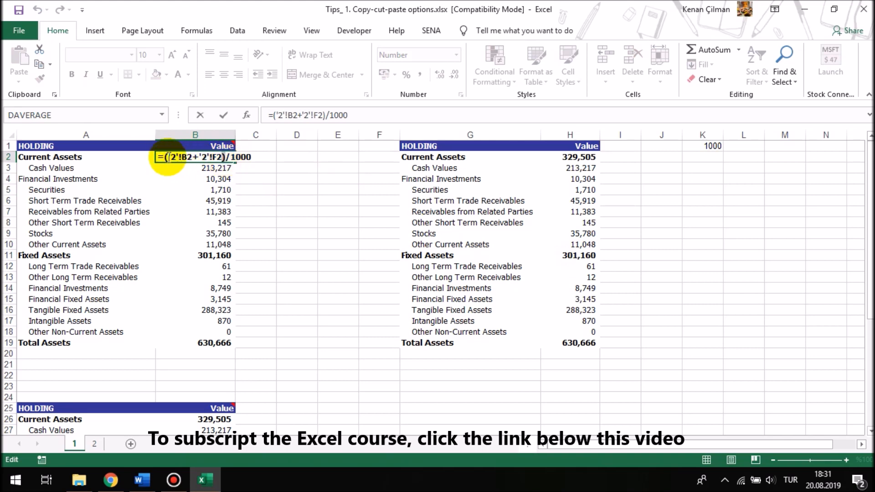
{"action": "left_click_drag", "start_coordinate": [166, 156], "coordinate": [223, 156]}
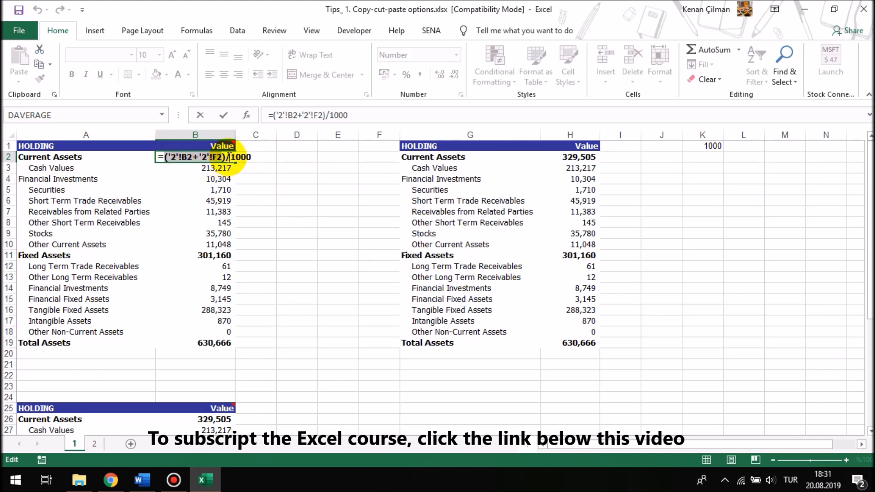
{"action": "left_click", "coordinate": [226, 157]}
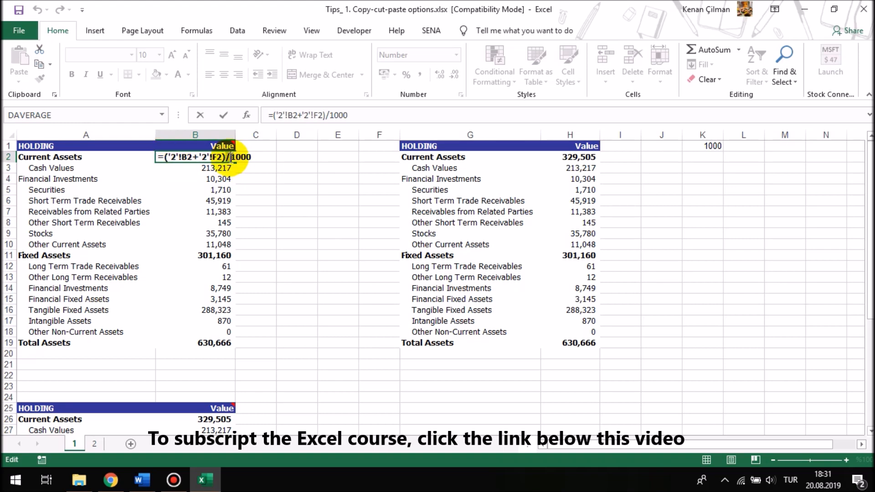
{"action": "left_click_drag", "start_coordinate": [233, 157], "coordinate": [261, 157]}
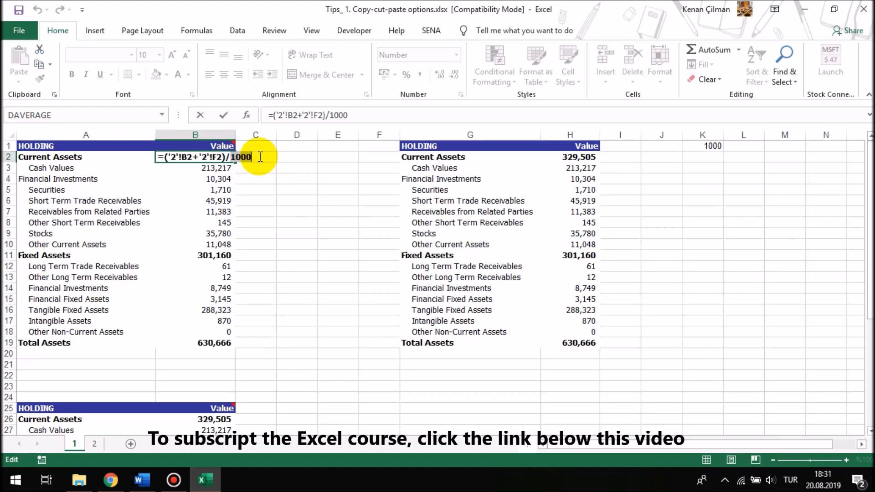
{"action": "key", "text": "Return"}
{"action": "key", "text": "Return"}
{"action": "key", "text": "Return"}
{"action": "key", "text": "Return"}
{"action": "key", "text": "Return"}
{"action": "key", "text": "Return"}
{"action": "key", "text": "Return"}
{"action": "key", "text": "Return"}
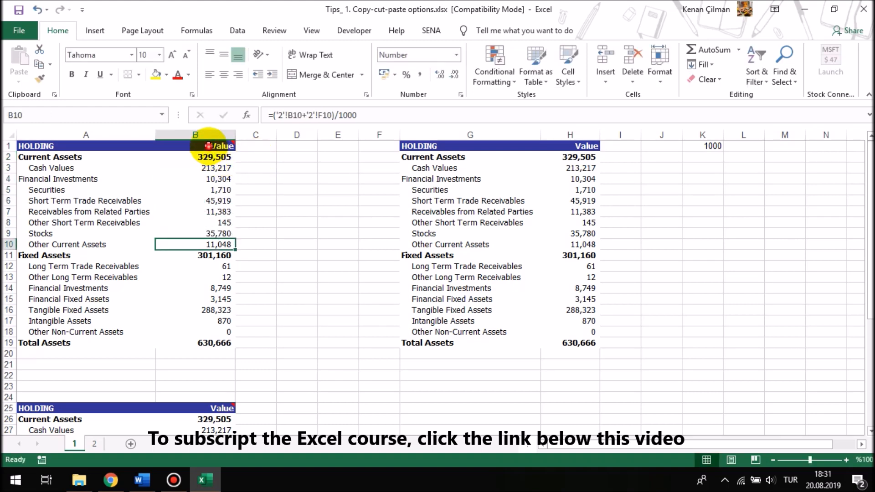
Change the column header in B1 to "Value (1,000)".
{"action": "double_click", "coordinate": [211, 145]}
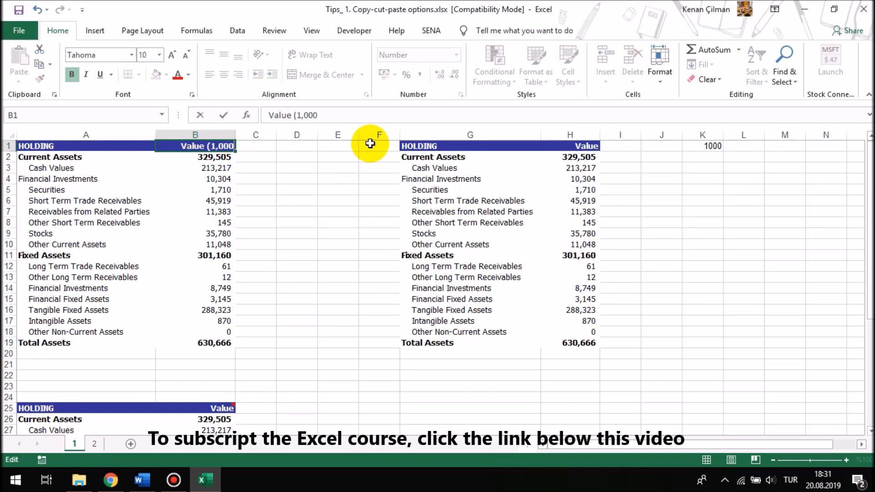
{"action": "type", "text": "(1,000)"}
{"action": "key", "text": "Return"}
Review the new header with the values below it in column B and undo the header change.
{"action": "left_click", "coordinate": [180, 143]}
{"action": "left_click", "coordinate": [206, 189]}
{"action": "left_click_drag", "start_coordinate": [207, 145], "coordinate": [208, 257]}
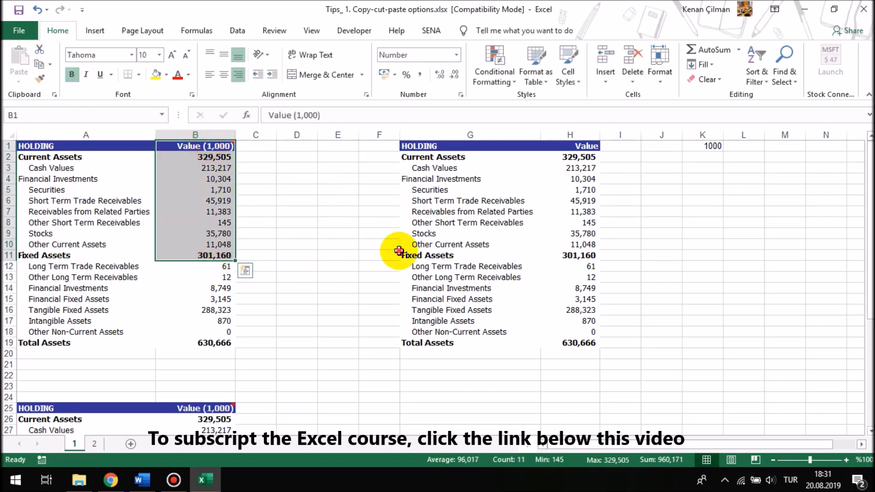
{"action": "left_click", "coordinate": [398, 251]}
{"action": "left_click", "coordinate": [253, 181]}
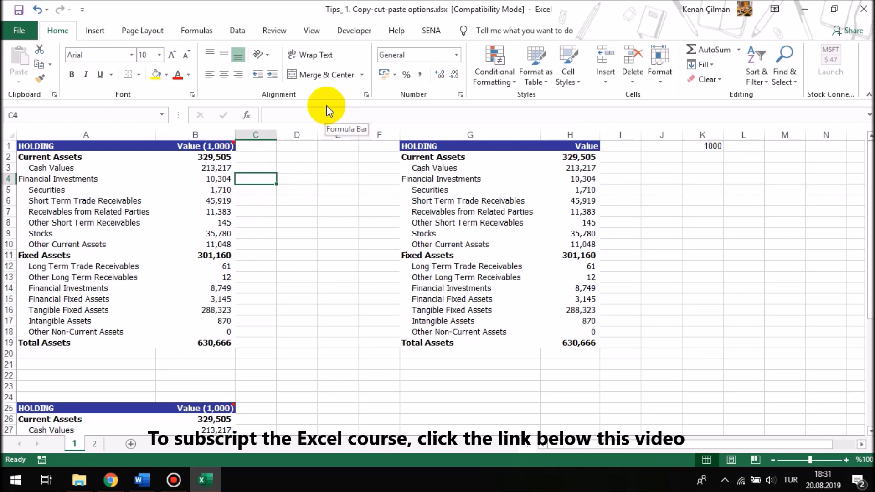
{"action": "mouse_move", "coordinate": [197, 144]}
{"action": "left_click_drag", "start_coordinate": [196, 143], "coordinate": [193, 249]}
{"action": "left_click", "coordinate": [273, 221]}
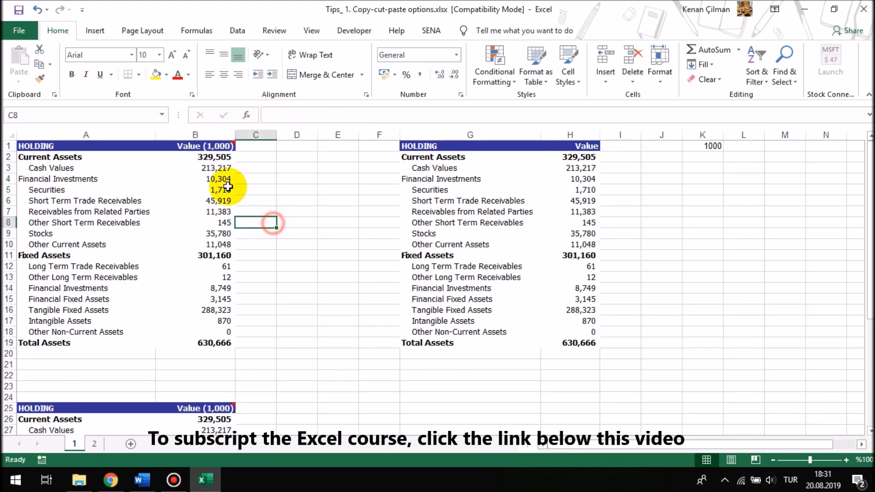
{"action": "left_click_drag", "start_coordinate": [195, 142], "coordinate": [200, 276]}
{"action": "left_click", "coordinate": [211, 145]}
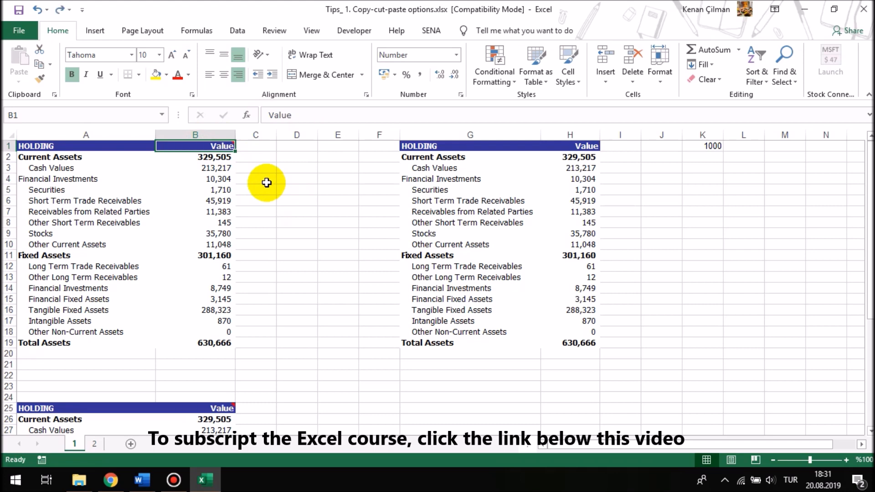
Examine the divided formulas in column B from B2 to B9.
{"action": "key", "text": "Down"}
{"action": "key", "text": "Down"}
{"action": "key", "text": "Down"}
{"action": "key", "text": "Down"}
{"action": "key", "text": "Down"}
{"action": "key", "text": "Down"}
{"action": "key", "text": "Down"}
{"action": "key", "text": "Down"}
{"action": "key", "text": "Up"}
{"action": "key", "text": "Up"}
{"action": "key", "text": "Up"}
{"action": "key", "text": "Up"}
{"action": "key", "text": "Up"}
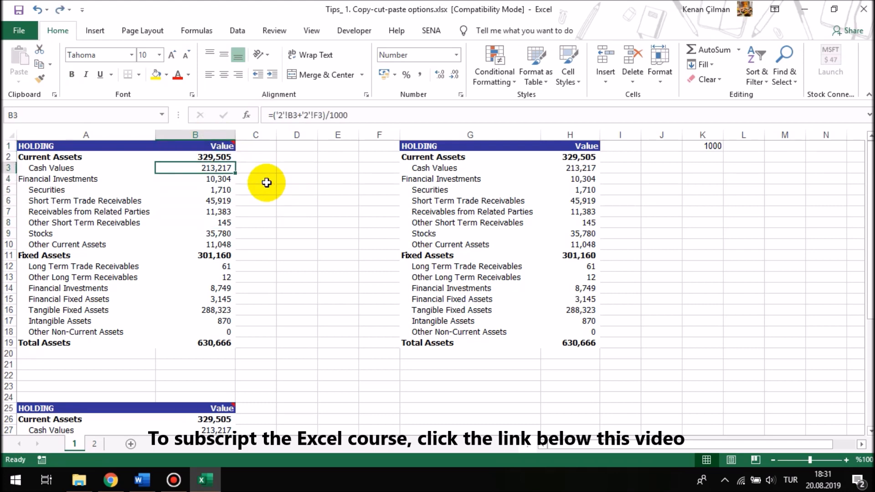
Undo the division of the formulas in B2:B19 by 1000.
{"action": "key", "text": "Up"}
{"action": "key", "text": "Up"}
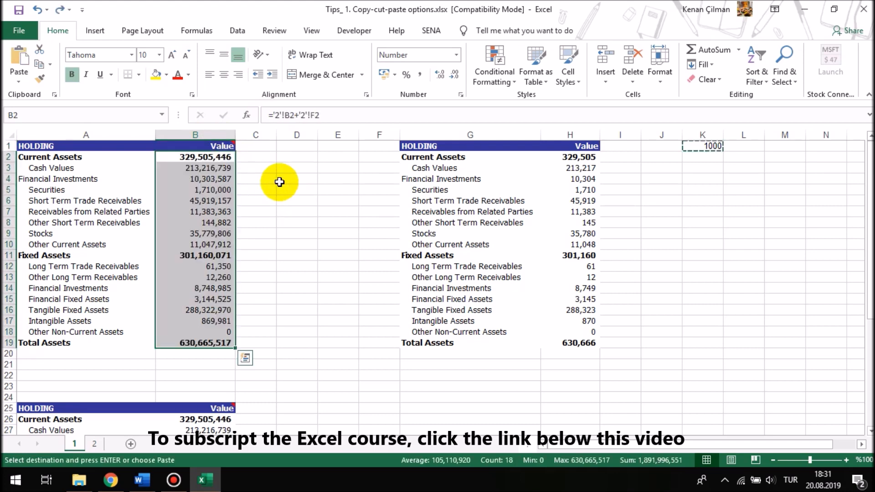
{"action": "left_click", "coordinate": [323, 181]}
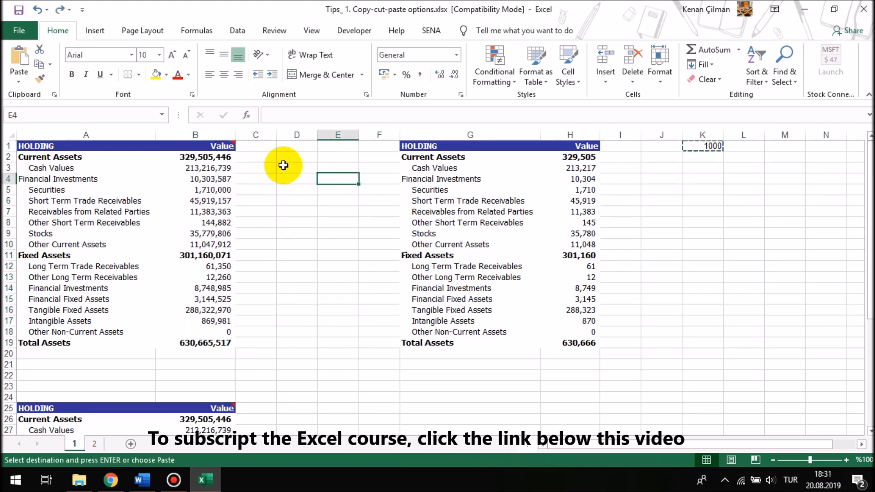
Multiply the values in H2:H19 by the 1000 in K1, using Paste Special with Values and the Multiply operation.
{"action": "left_click", "coordinate": [711, 146]}
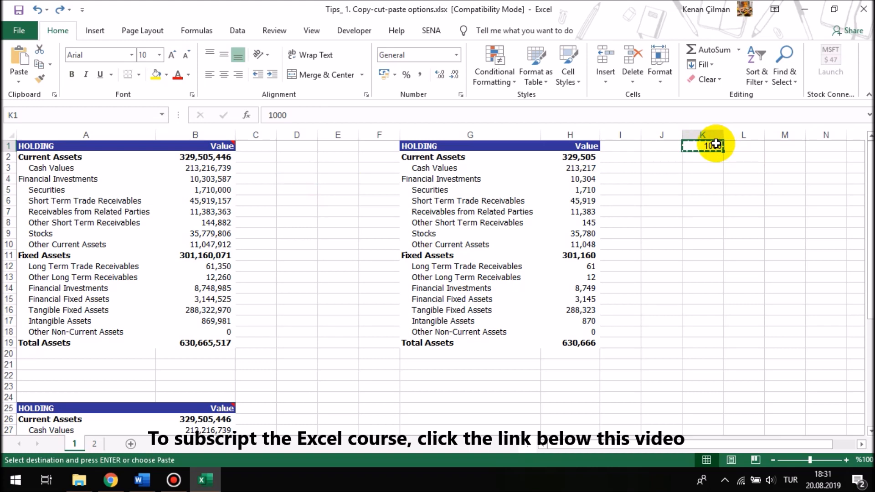
{"action": "left_click_drag", "start_coordinate": [581, 157], "coordinate": [579, 342]}
{"action": "left_click", "coordinate": [19, 81]}
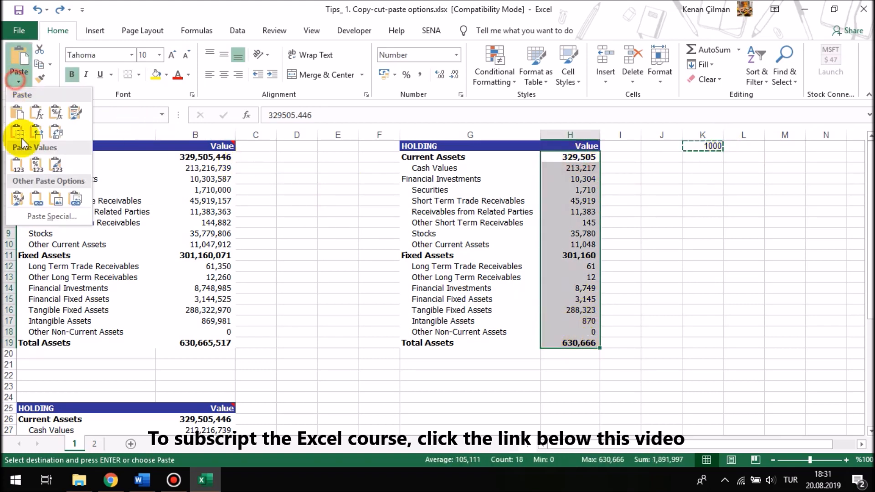
{"action": "left_click", "coordinate": [56, 215]}
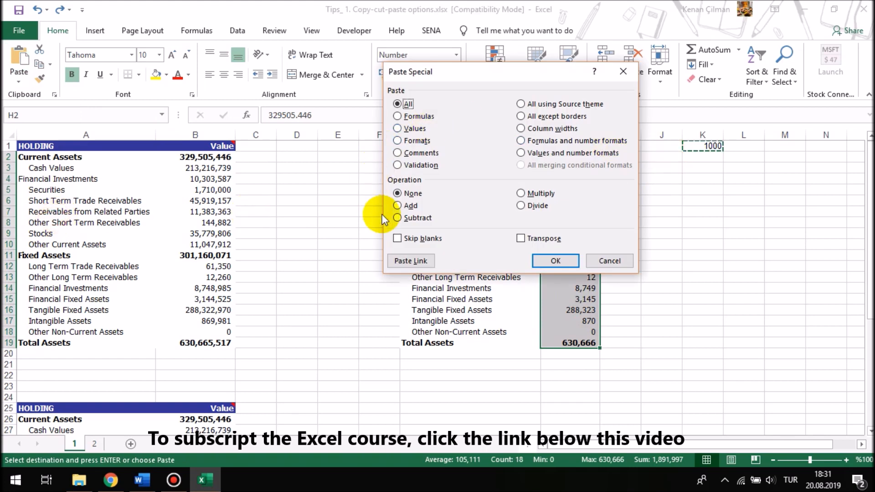
{"action": "left_click", "coordinate": [398, 205]}
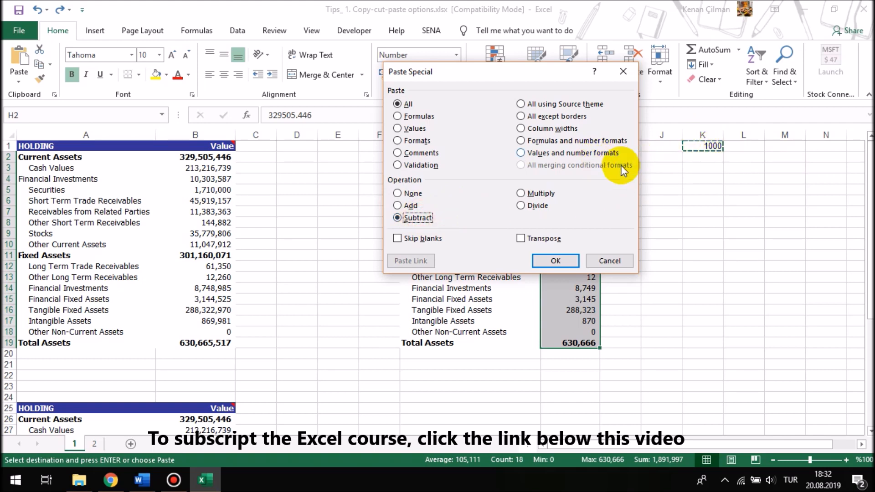
{"action": "left_click_drag", "start_coordinate": [553, 68], "coordinate": [336, 52]}
{"action": "left_click", "coordinate": [181, 111]}
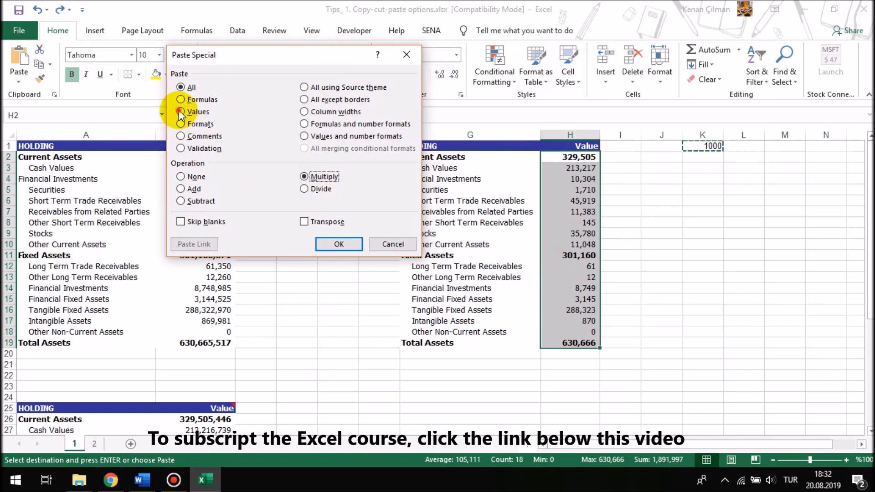
{"action": "left_click", "coordinate": [313, 179]}
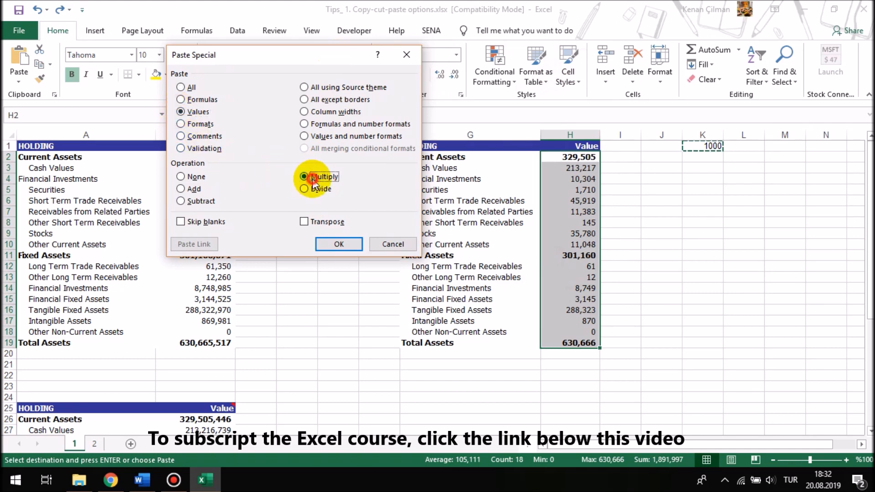
{"action": "left_click", "coordinate": [341, 245]}
Examine the multiplied values from H2 down and compare column H with the original values in column B.
{"action": "left_click", "coordinate": [571, 156]}
{"action": "key", "text": "F2"}
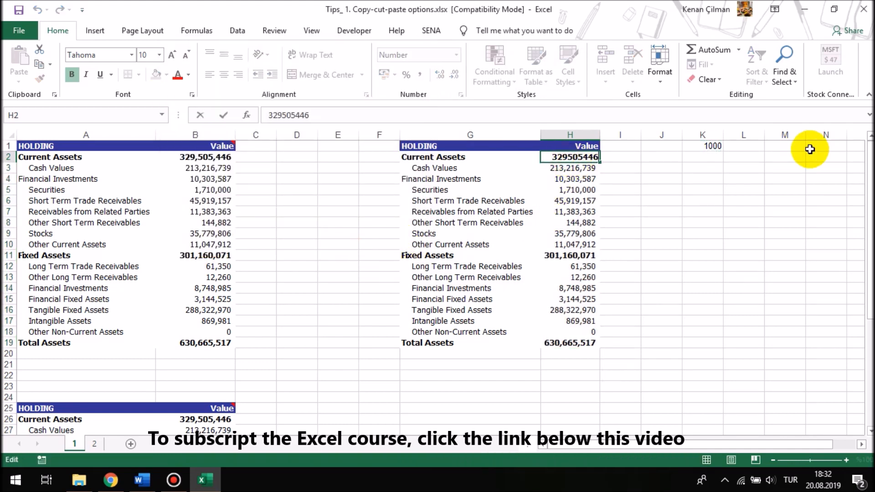
{"action": "key", "text": "Return"}
{"action": "key", "text": "Return"}
{"action": "key", "text": "Return"}
{"action": "key", "text": "Return"}
{"action": "key", "text": "Return"}
{"action": "key", "text": "Return"}
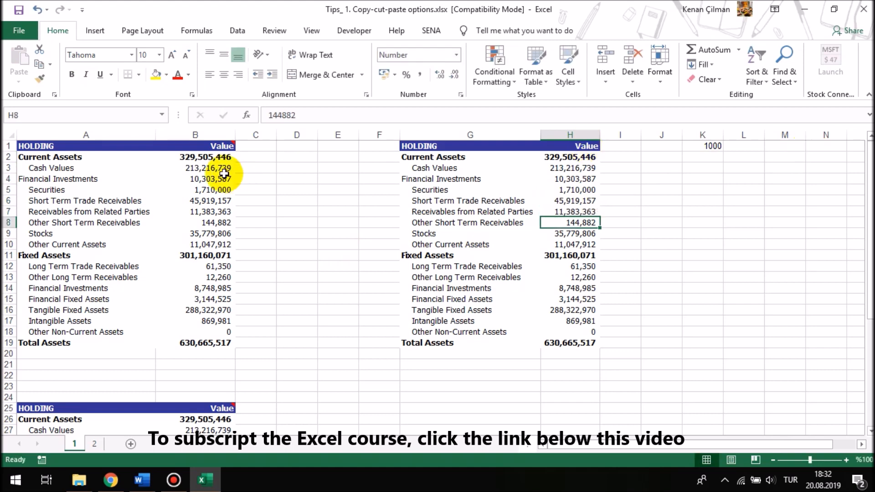
{"action": "left_click_drag", "start_coordinate": [221, 158], "coordinate": [180, 251]}
{"action": "left_click_drag", "start_coordinate": [573, 167], "coordinate": [572, 346]}
{"action": "left_click", "coordinate": [759, 252]}
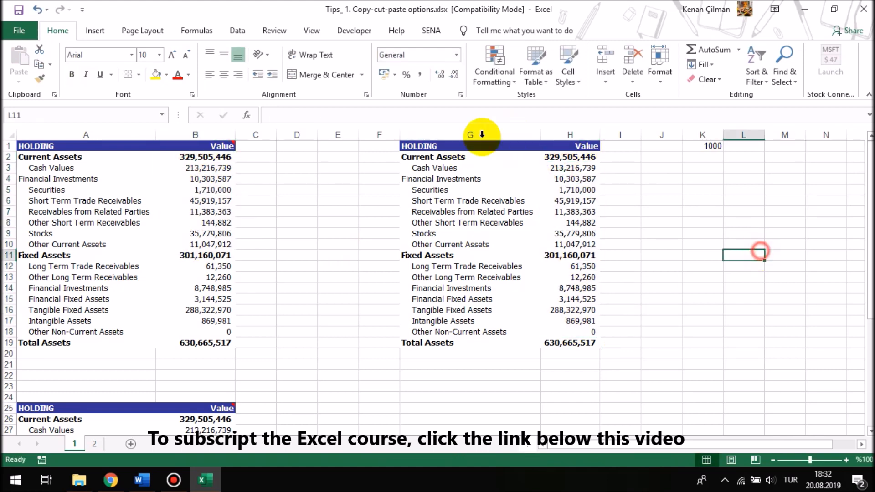
Copy the HOLDING table A1:B19 and examine the Paste Special options for cell G23 without pasting.
{"action": "left_click", "coordinate": [454, 159]}
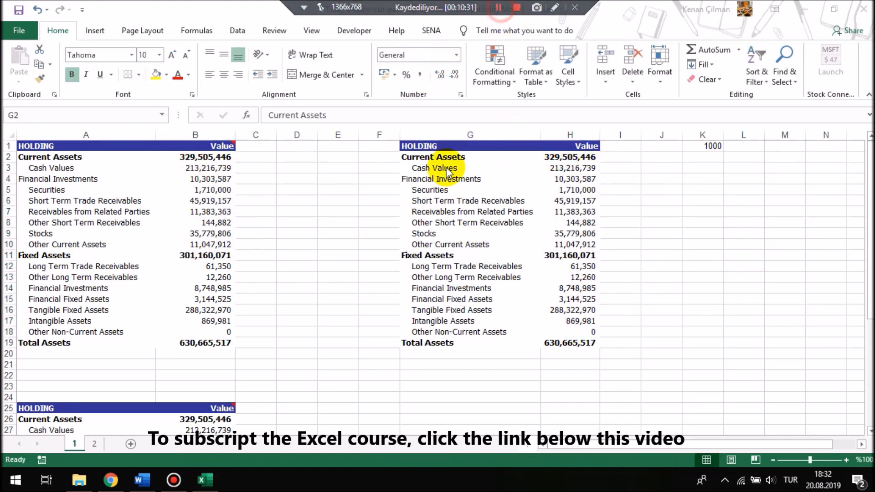
{"action": "left_click", "coordinate": [421, 145]}
{"action": "left_click", "coordinate": [228, 145]}
{"action": "left_click_drag", "start_coordinate": [89, 183], "coordinate": [23, 347]}
{"action": "key", "text": "ctrl+c"}
{"action": "scroll", "coordinate": [442, 220], "scroll_direction": "down", "scroll_amount": 2}
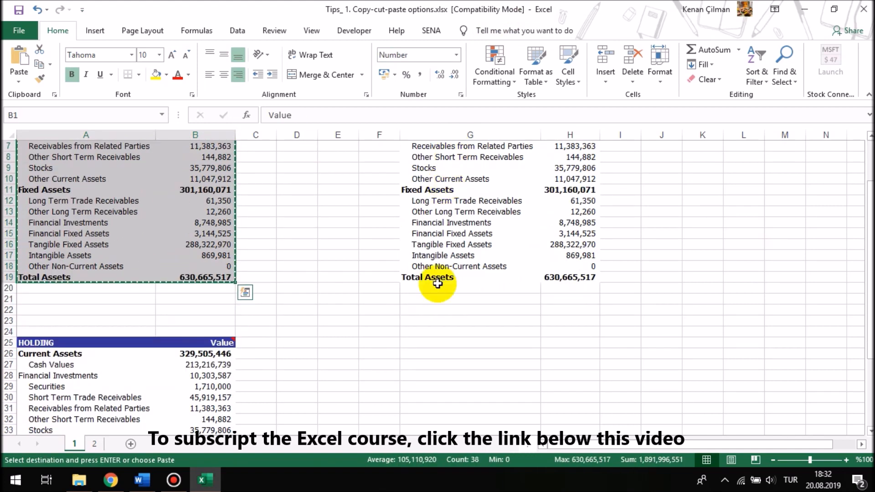
{"action": "left_click", "coordinate": [405, 320]}
{"action": "left_click", "coordinate": [19, 81]}
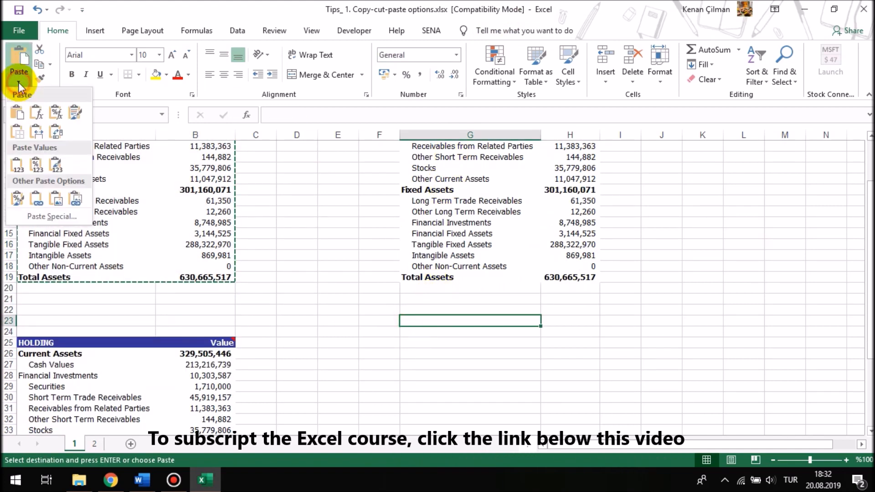
{"action": "left_click", "coordinate": [31, 220]}
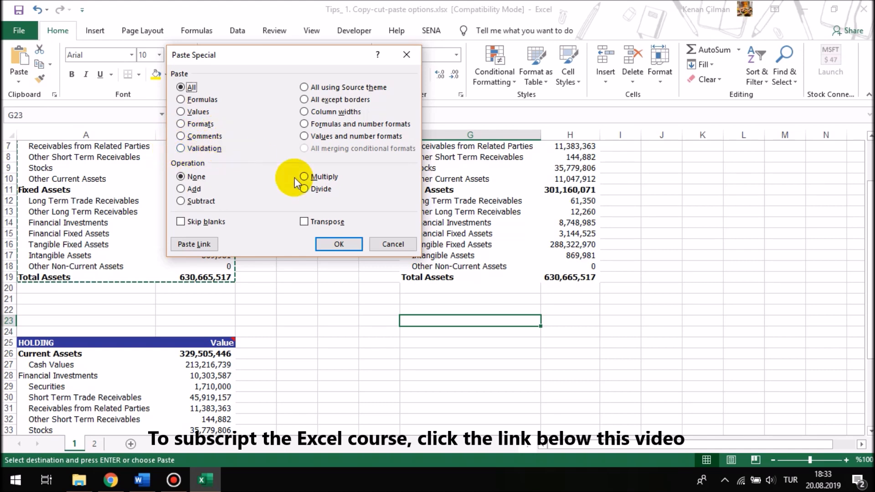
{"action": "left_click", "coordinate": [391, 246]}
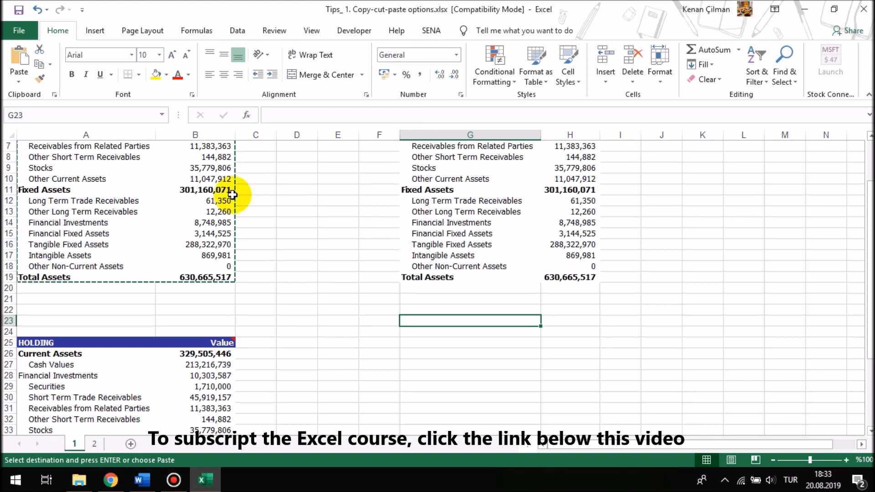
{"action": "scroll", "coordinate": [231, 196], "scroll_direction": "up", "scroll_amount": 2}
{"action": "left_click_drag", "start_coordinate": [215, 154], "coordinate": [205, 344]}
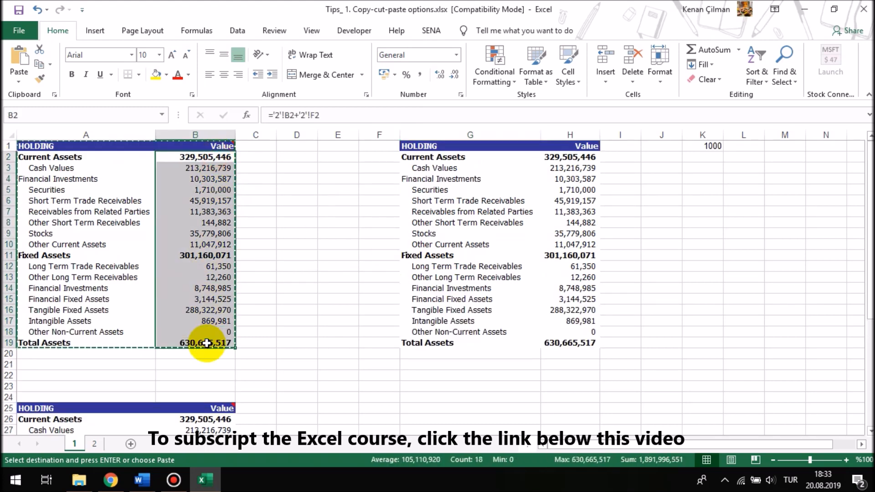
{"action": "left_click", "coordinate": [312, 30]}
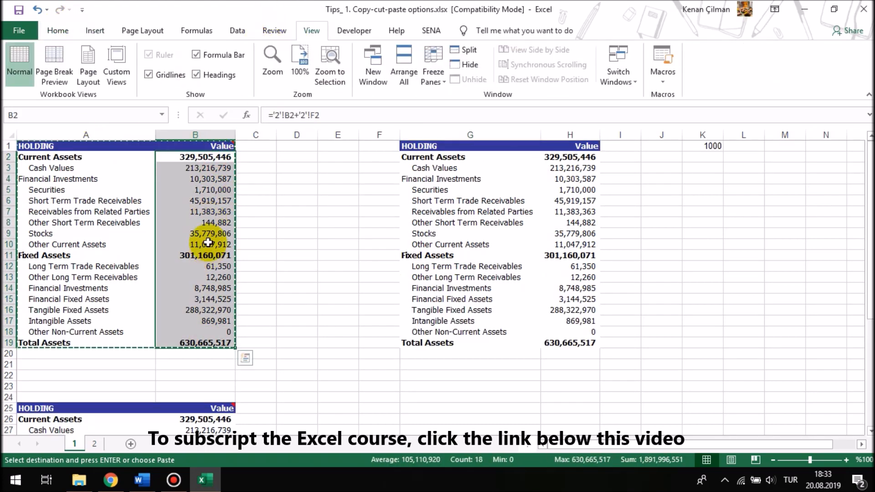
{"action": "scroll", "coordinate": [242, 230], "scroll_direction": "down", "scroll_amount": 4}
{"action": "left_click", "coordinate": [252, 222]}
Apply data validation to B26:B43 allowing only whole numbers between 1 and 99999999.
{"action": "scroll", "coordinate": [216, 196], "scroll_direction": "down", "scroll_amount": 5}
{"action": "scroll", "coordinate": [205, 164], "scroll_direction": "up", "scroll_amount": 2}
{"action": "left_click_drag", "start_coordinate": [208, 189], "coordinate": [197, 374]}
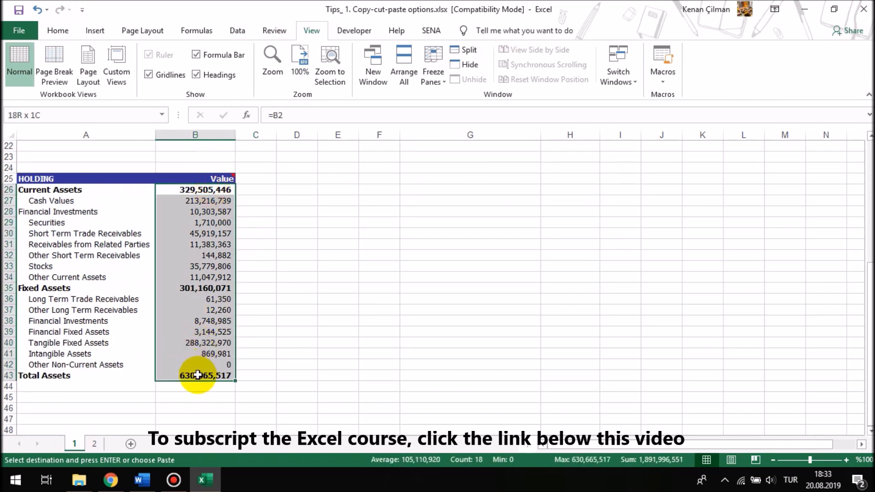
{"action": "left_click", "coordinate": [237, 31]}
{"action": "left_click", "coordinate": [479, 81]}
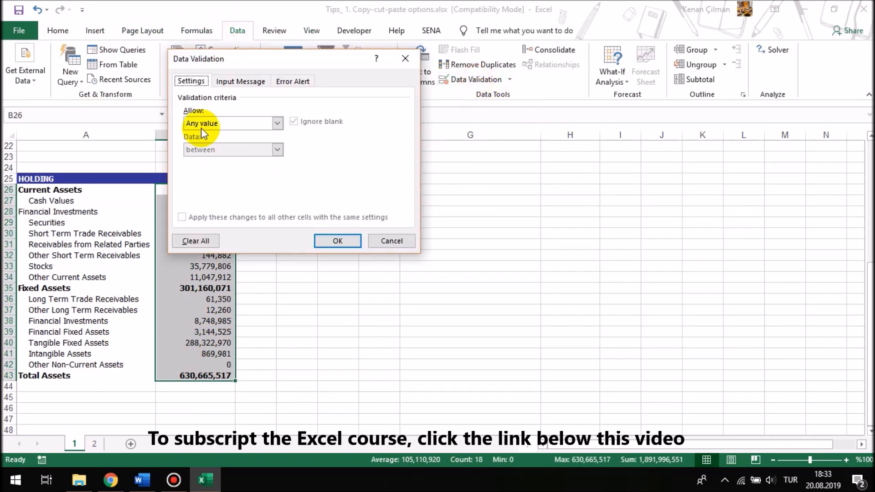
{"action": "left_click", "coordinate": [214, 123]}
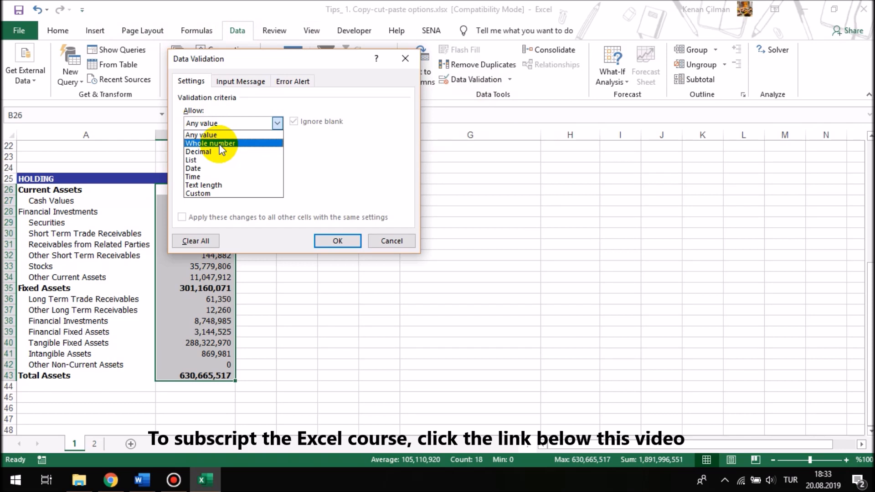
{"action": "left_click", "coordinate": [221, 144]}
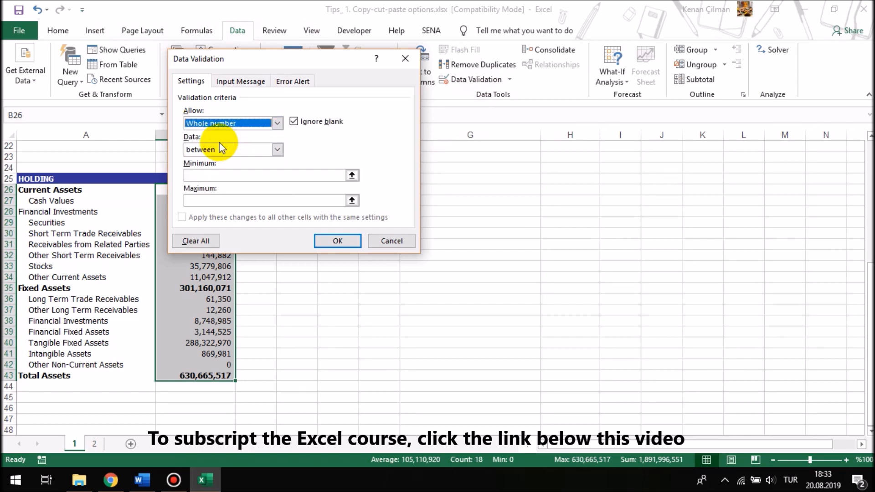
{"action": "left_click", "coordinate": [227, 175]}
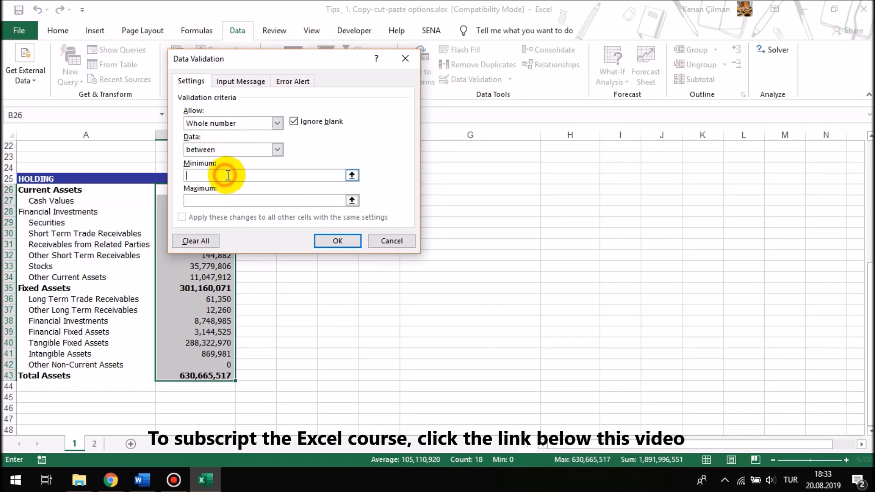
{"action": "left_click", "coordinate": [227, 198]}
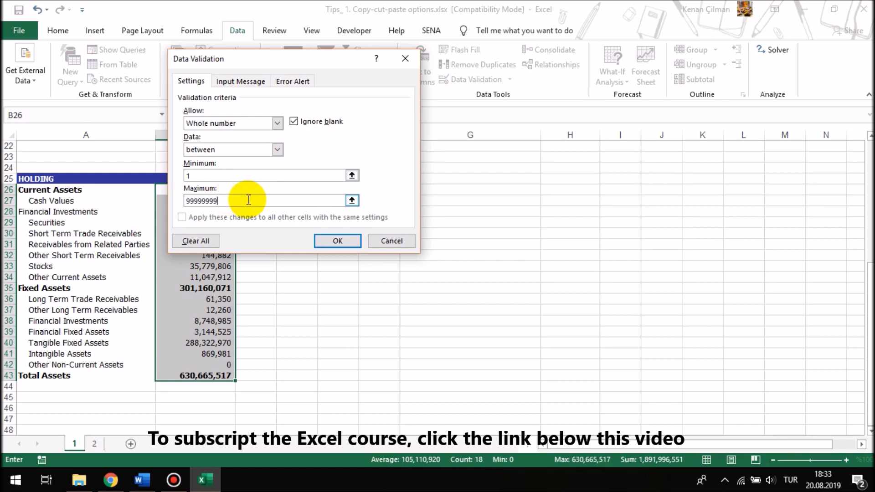
{"action": "left_click", "coordinate": [337, 241]}
{"action": "left_click", "coordinate": [301, 212]}
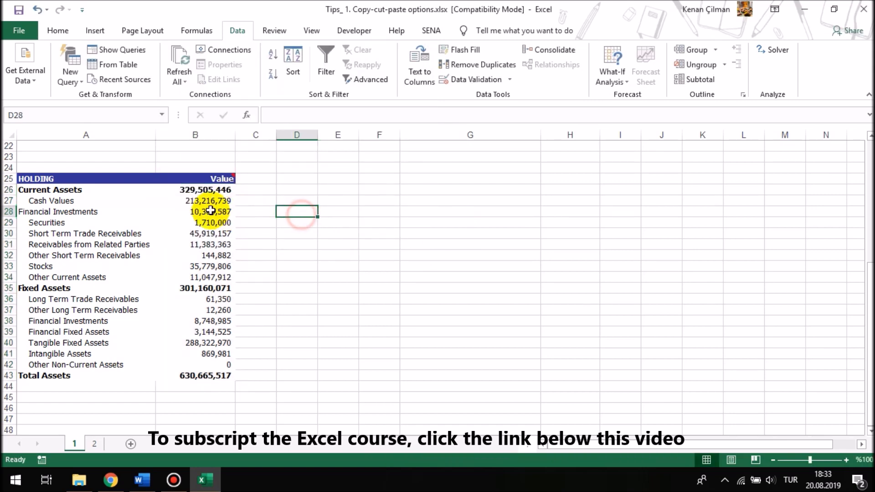
Try to enter 0 in cell B35 to test the data validation rule.
{"action": "left_click_drag", "start_coordinate": [209, 191], "coordinate": [185, 375]}
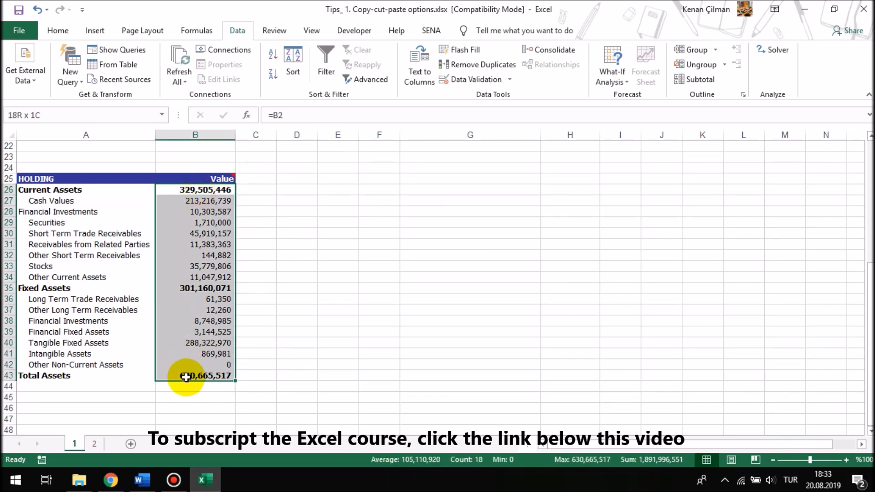
{"action": "left_click", "coordinate": [187, 288]}
{"action": "key", "text": "Return"}
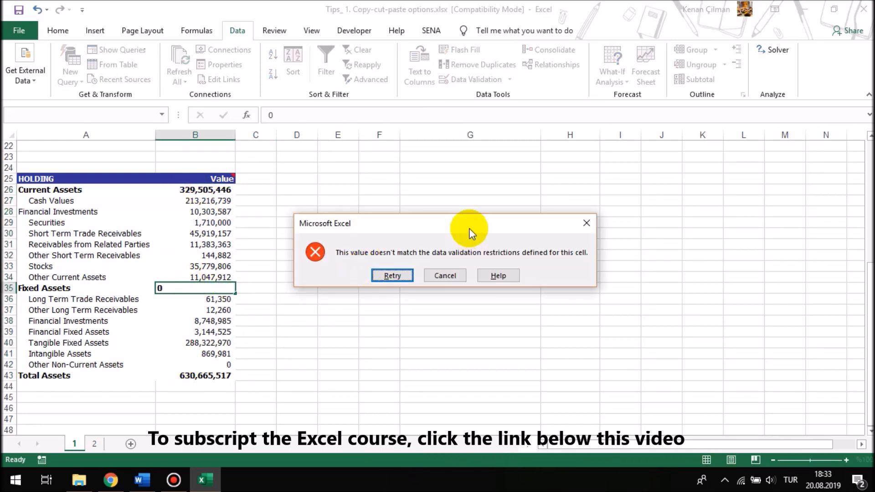
{"action": "key", "text": "Escape"}
Copy B26:B43 and paste only its Validation to the cells starting at E26 using Paste Special.
{"action": "left_click_drag", "start_coordinate": [210, 190], "coordinate": [205, 375]}
{"action": "key", "text": "ctrl+c"}
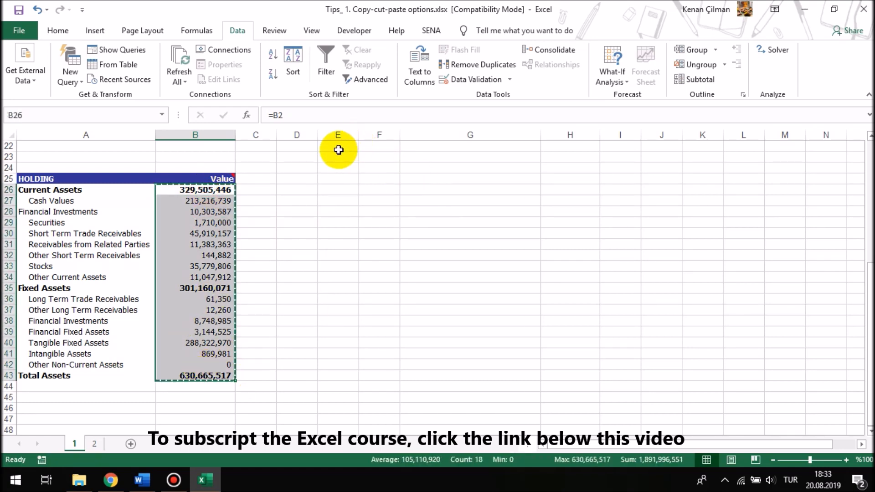
{"action": "left_click", "coordinate": [335, 192]}
{"action": "left_click", "coordinate": [58, 30]}
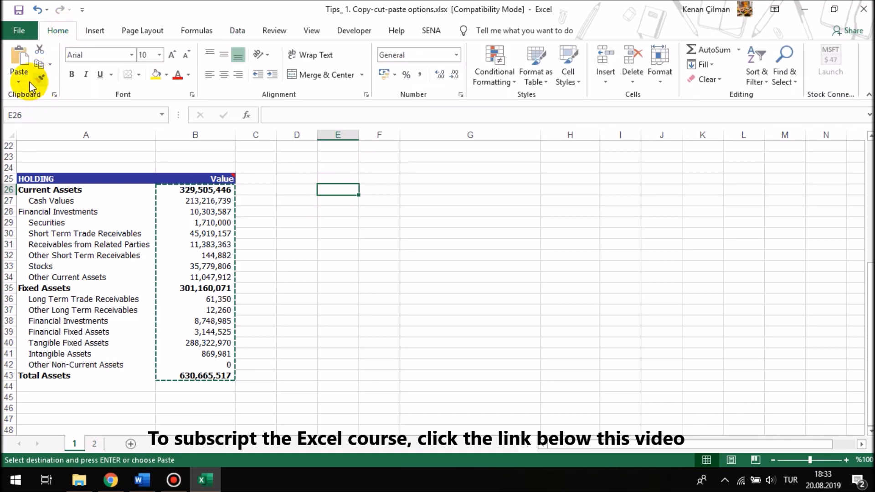
{"action": "left_click", "coordinate": [30, 87]}
{"action": "left_click", "coordinate": [32, 215]}
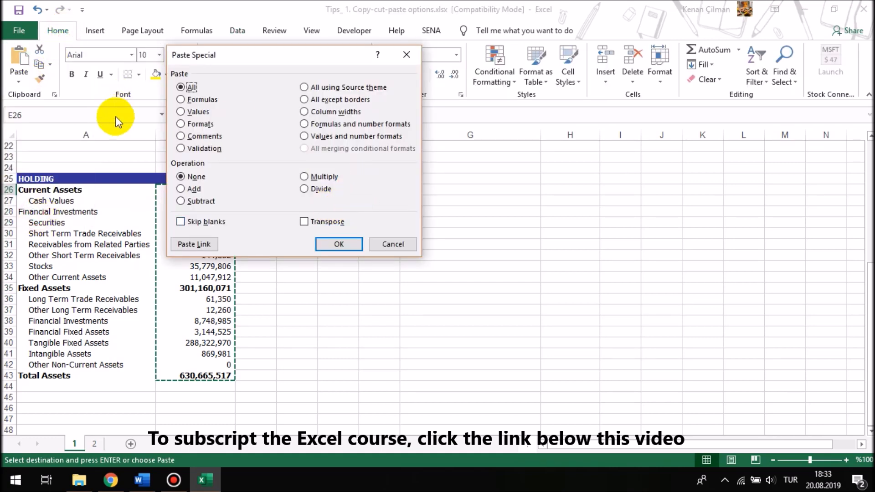
{"action": "left_click", "coordinate": [185, 147]}
{"action": "left_click", "coordinate": [337, 242]}
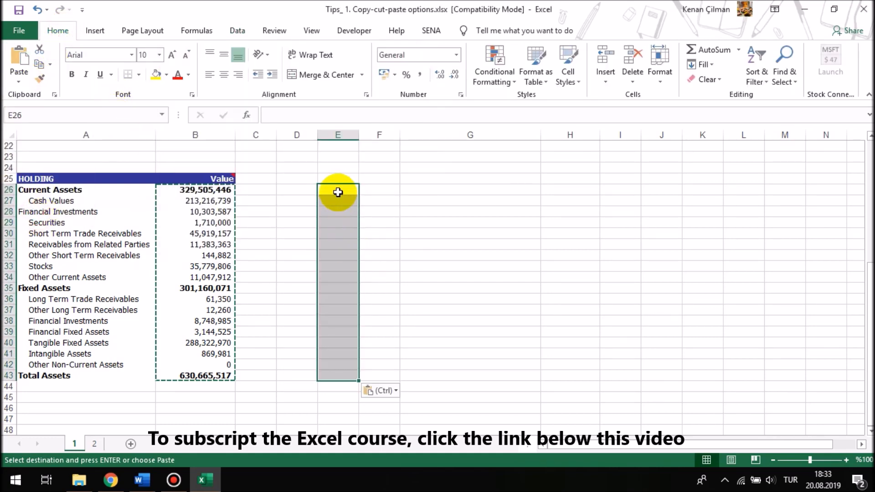
Fill E26:E43 with yellow and widen column E.
{"action": "left_click_drag", "start_coordinate": [337, 188], "coordinate": [337, 374]}
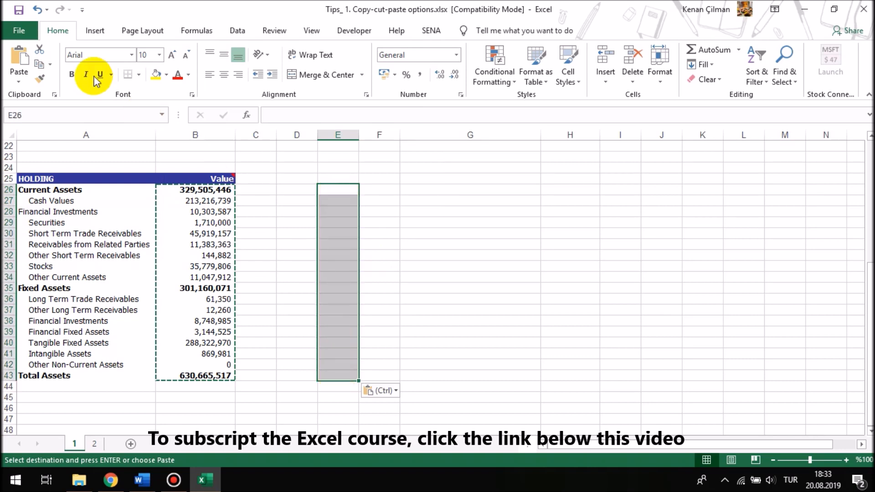
{"action": "left_click", "coordinate": [155, 74]}
{"action": "left_click", "coordinate": [339, 189]}
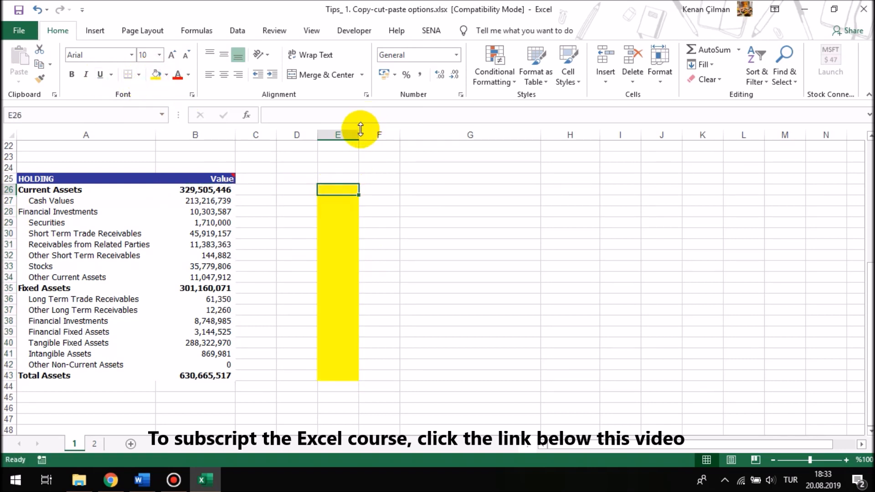
{"action": "left_click_drag", "start_coordinate": [366, 131], "coordinate": [402, 134]}
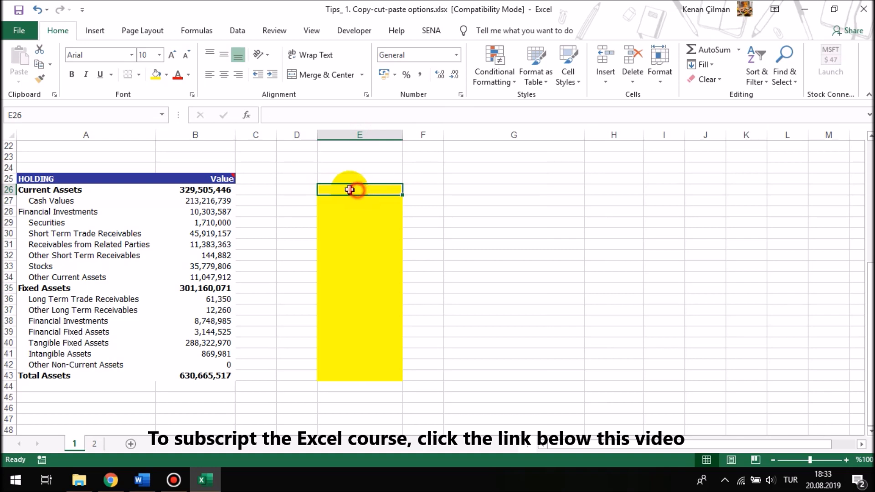
Try to enter 0 in cell E26 to test the pasted validation rule.
{"action": "type", "text": "0"}
{"action": "key", "text": "Return"}
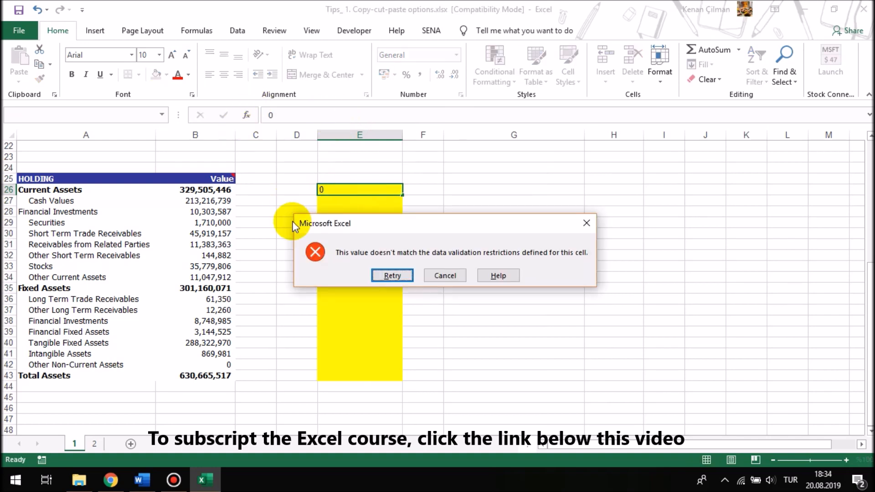
{"action": "key", "text": "Escape"}
Compare B26:B43 with the yellow range and clear E26:E43 by filling the blank cell E23 down over it.
{"action": "left_click", "coordinate": [214, 185]}
{"action": "left_click_drag", "start_coordinate": [211, 231], "coordinate": [197, 374]}
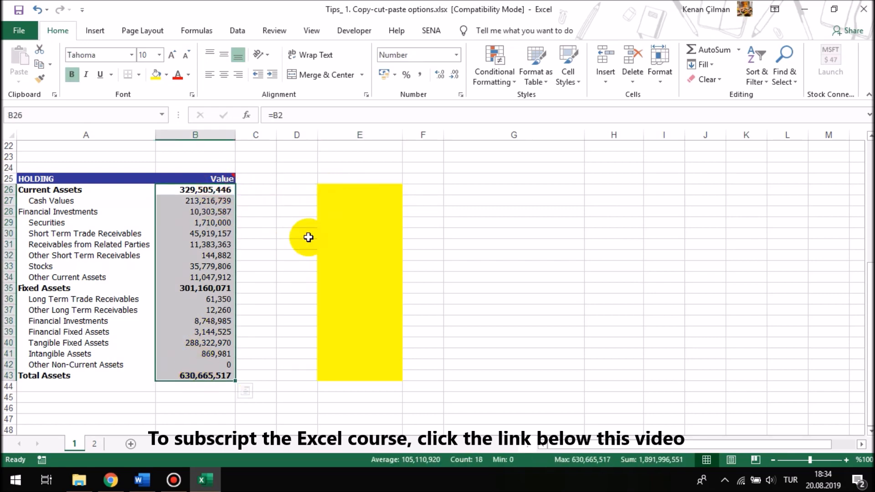
{"action": "left_click_drag", "start_coordinate": [351, 187], "coordinate": [345, 377]}
{"action": "left_click", "coordinate": [357, 275]}
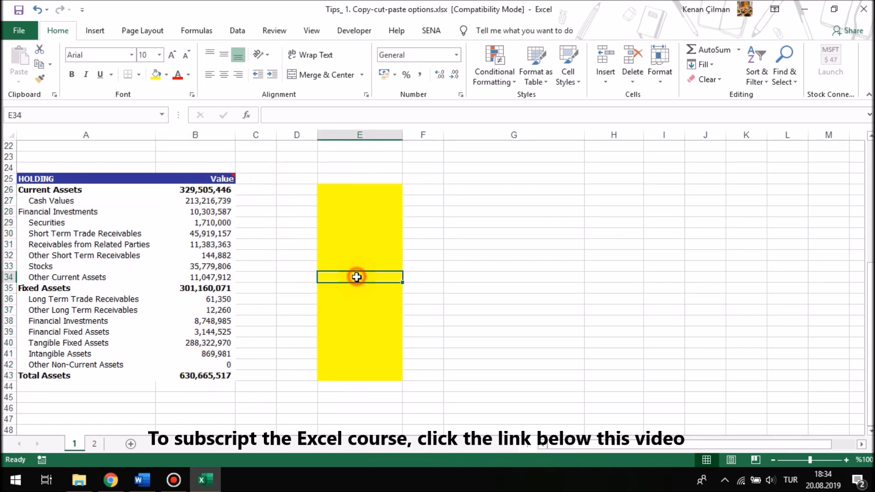
{"action": "left_click", "coordinate": [334, 161]}
{"action": "left_click_drag", "start_coordinate": [402, 162], "coordinate": [386, 381]}
{"action": "left_click", "coordinate": [280, 260]}
Read the comment on B25, copy A1:B17 and examine the Paste Special options without pasting.
{"action": "left_click", "coordinate": [231, 179]}
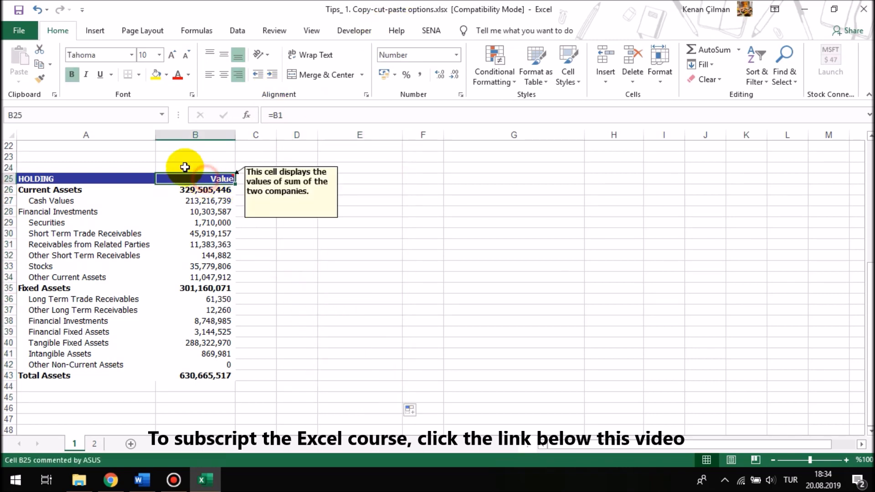
{"action": "scroll", "coordinate": [185, 168], "scroll_direction": "up", "scroll_amount": 7}
{"action": "left_click_drag", "start_coordinate": [141, 145], "coordinate": [170, 319]}
{"action": "key", "text": "ctrl+c"}
{"action": "left_click", "coordinate": [19, 77]}
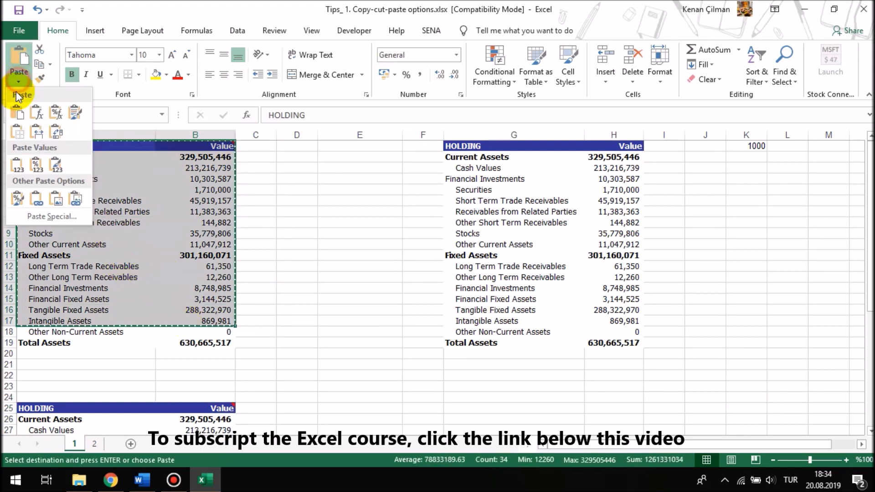
{"action": "left_click", "coordinate": [31, 222]}
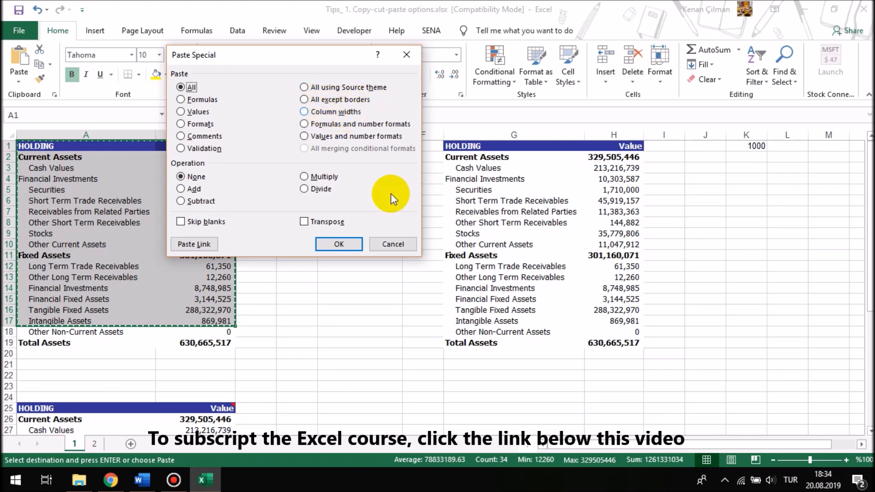
{"action": "left_click", "coordinate": [393, 244]}
Copy column B as the width source for column D and widen column B.
{"action": "left_click", "coordinate": [197, 134]}
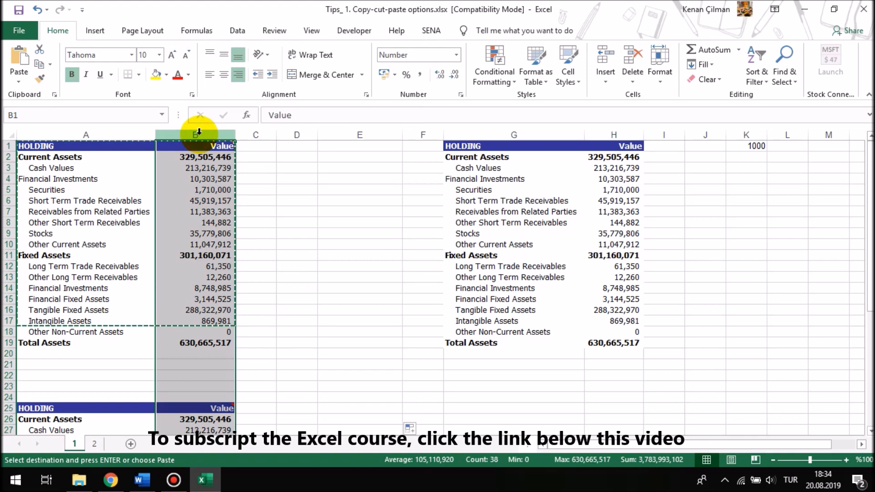
{"action": "key", "text": "ctrl+c"}
{"action": "left_click", "coordinate": [296, 135]}
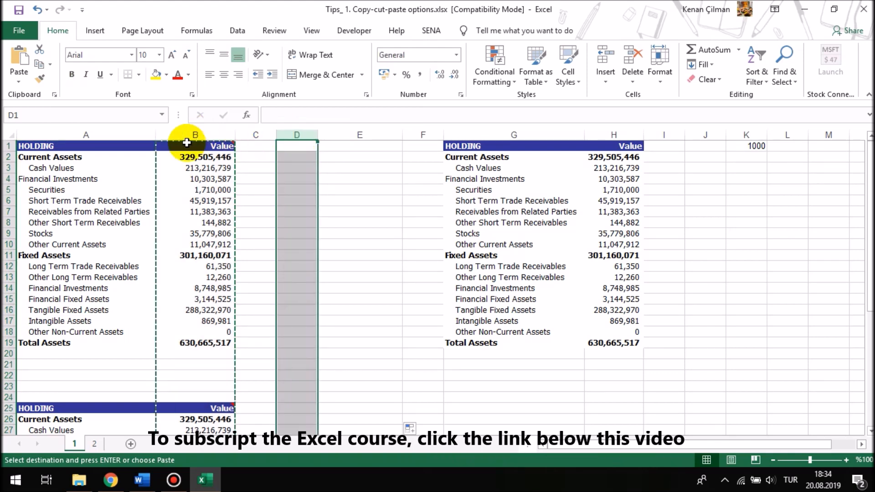
{"action": "left_click_drag", "start_coordinate": [234, 135], "coordinate": [296, 135]}
Paste only column B's width onto column D using Paste Special with the Column widths option.
{"action": "left_click", "coordinate": [244, 135]}
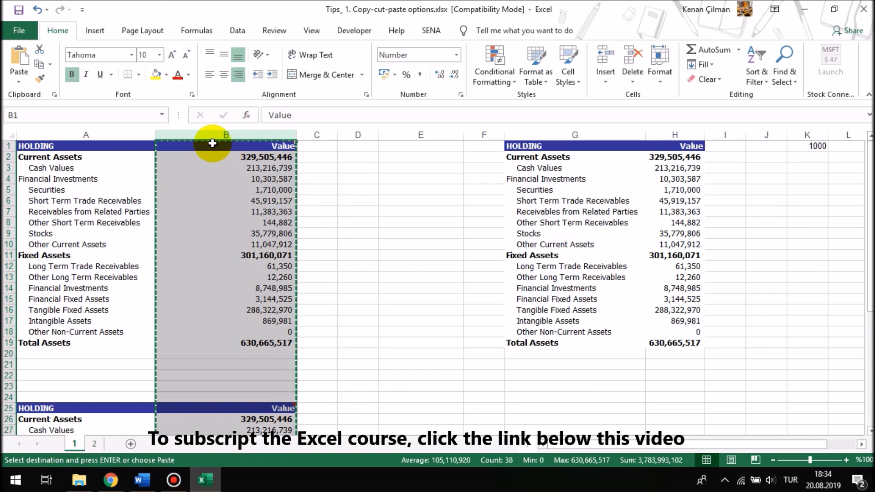
{"action": "left_click", "coordinate": [357, 135]}
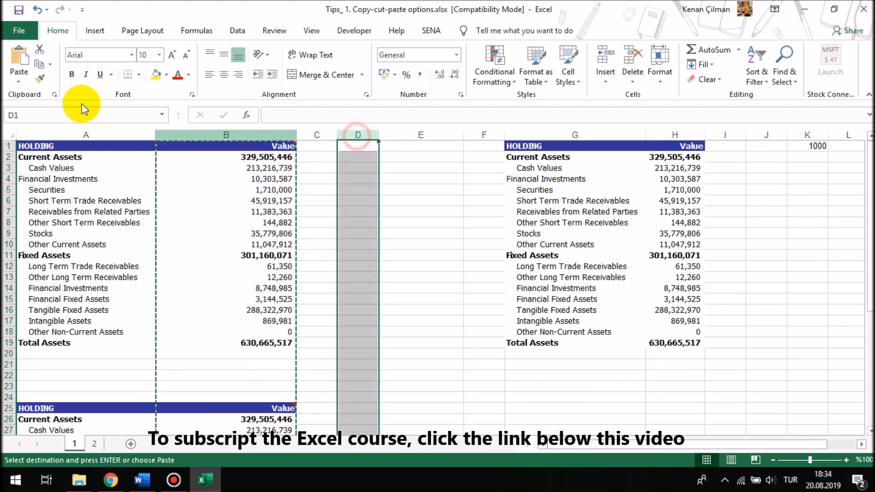
{"action": "left_click", "coordinate": [19, 78]}
{"action": "left_click", "coordinate": [35, 224]}
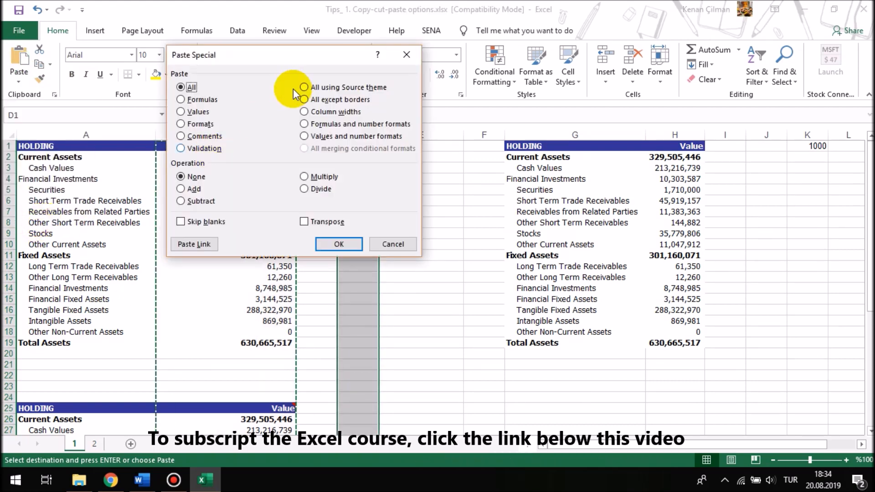
{"action": "left_click", "coordinate": [331, 114]}
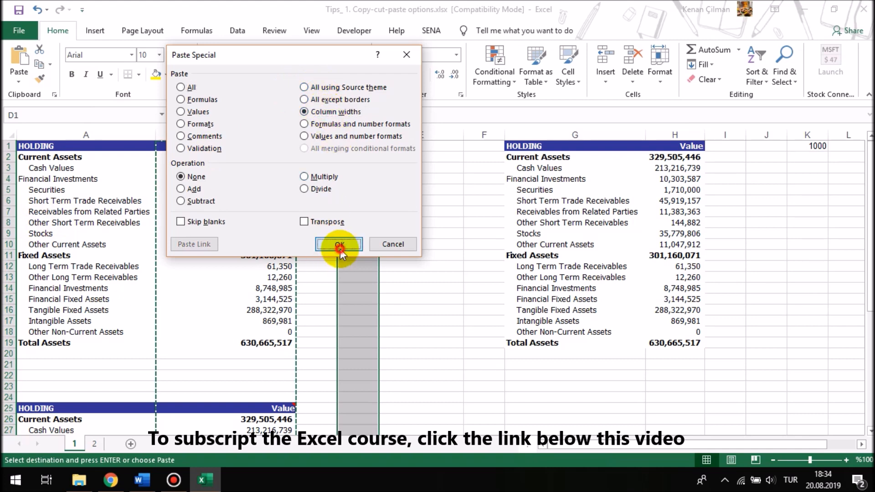
{"action": "left_click", "coordinate": [338, 245]}
Compare the widths of columns B and D and end the copy mode.
{"action": "left_click", "coordinate": [234, 133]}
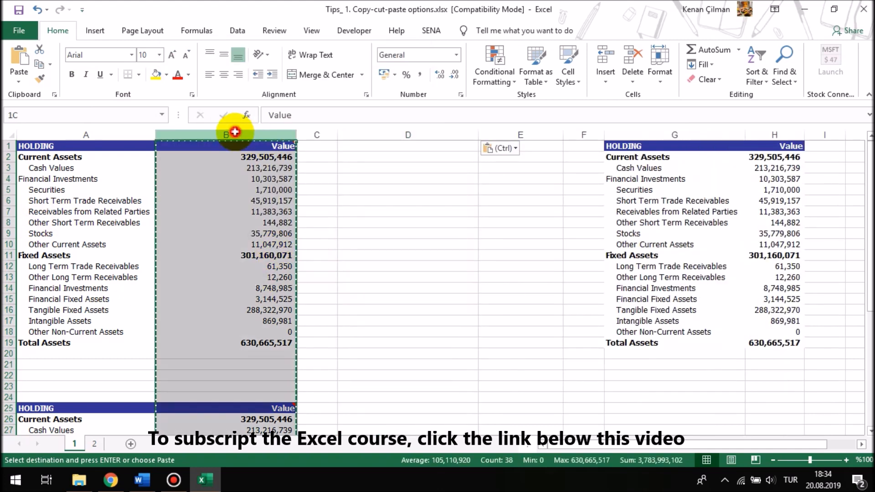
{"action": "left_click", "coordinate": [425, 135]}
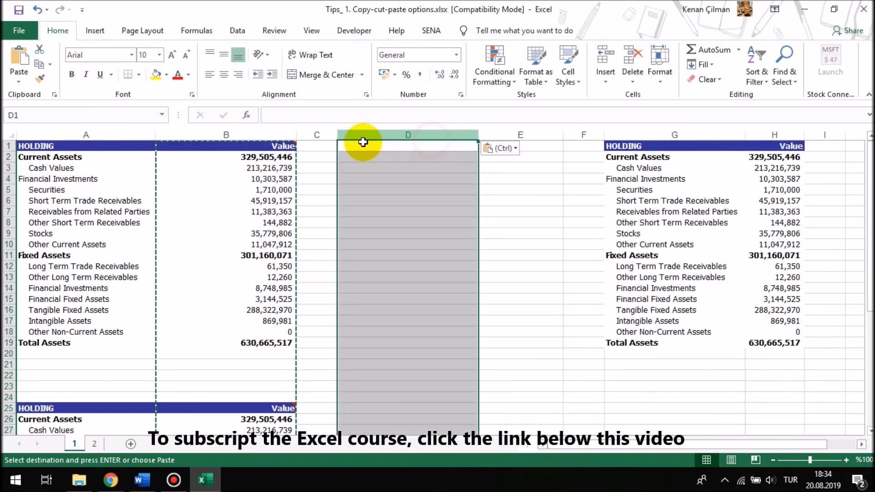
{"action": "left_click", "coordinate": [207, 137]}
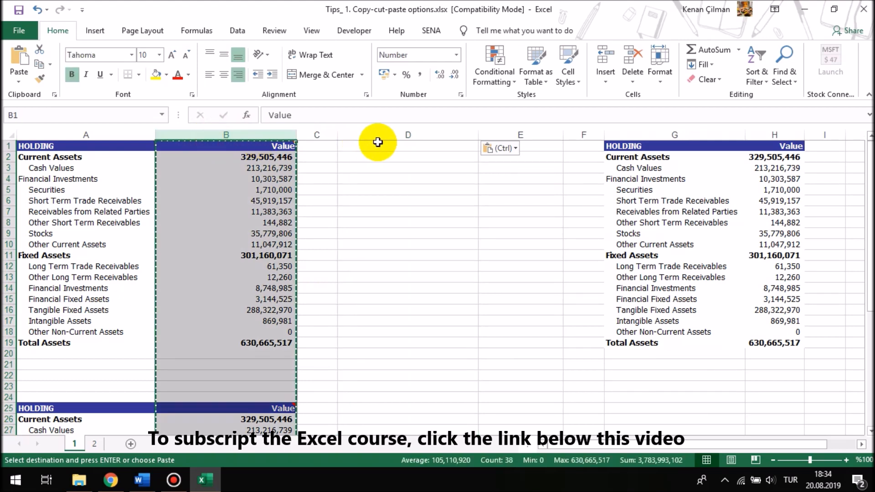
{"action": "left_click", "coordinate": [389, 135], "text": "ctrl"}
{"action": "left_click", "coordinate": [400, 182]}
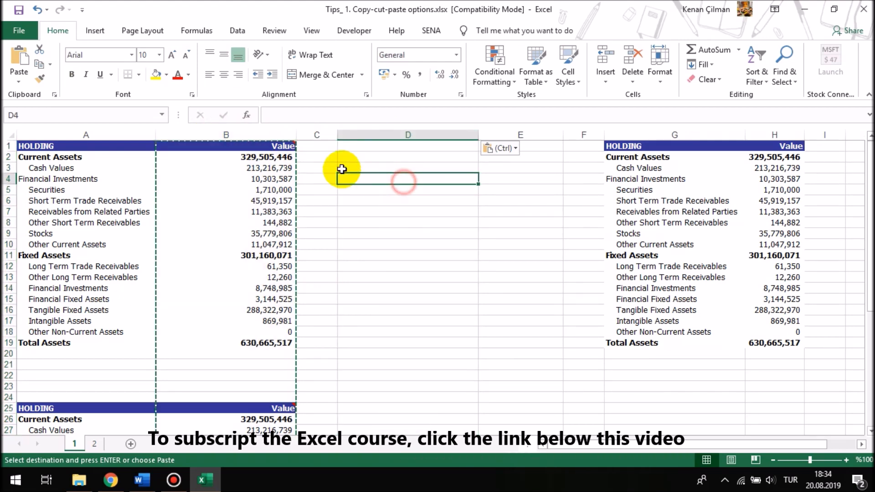
{"action": "key", "text": "Escape"}
Copy A2:B12 and review the Paste Special options without pasting.
{"action": "left_click_drag", "start_coordinate": [105, 160], "coordinate": [227, 268]}
{"action": "key", "text": "ctrl+c"}
{"action": "left_click", "coordinate": [19, 78]}
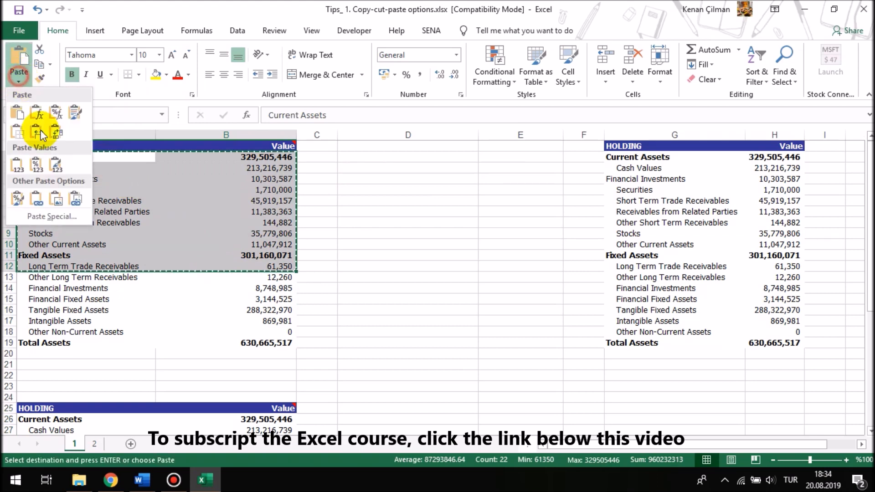
{"action": "left_click", "coordinate": [27, 215]}
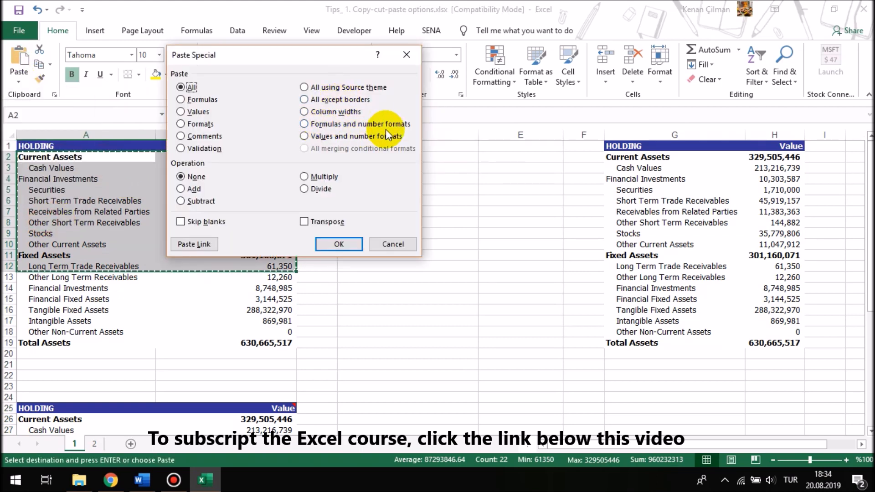
{"action": "key", "text": "Escape"}
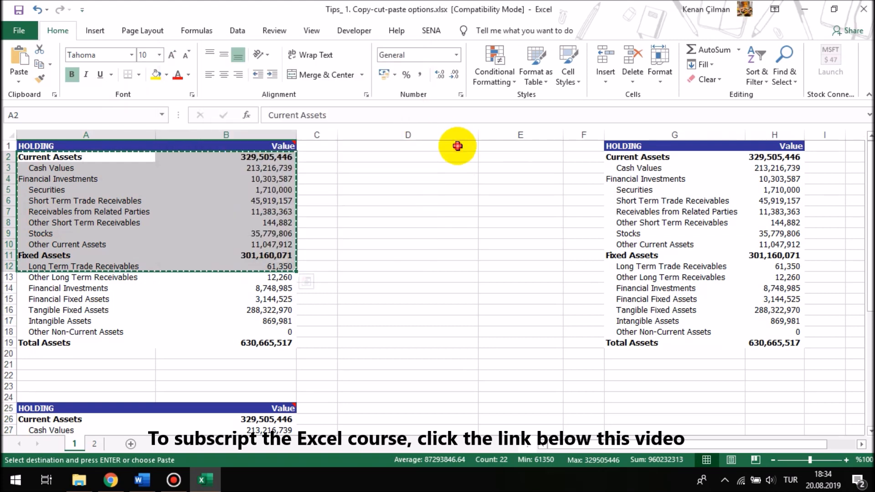
{"action": "left_click", "coordinate": [455, 142]}
Copy B2:B19 and paste it at E2 using Paste Special with Formulas and number formats.
{"action": "left_click_drag", "start_coordinate": [283, 156], "coordinate": [260, 342]}
{"action": "key", "text": "ctrl+c"}
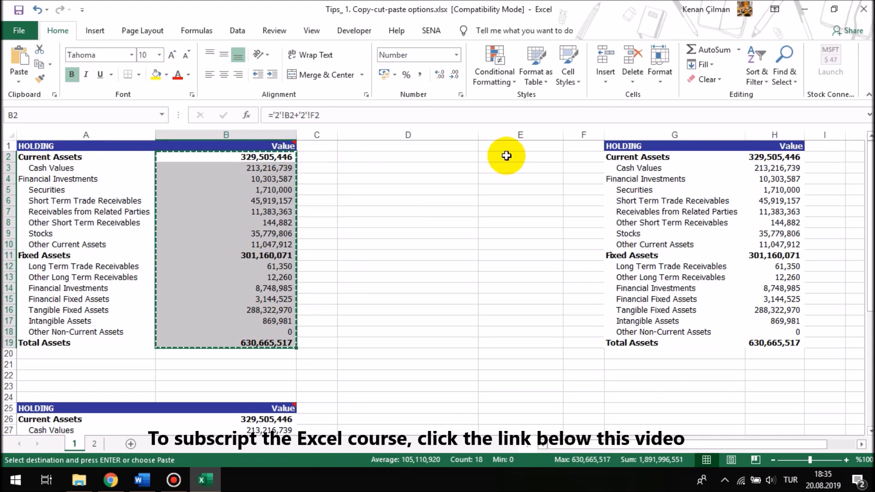
{"action": "left_click", "coordinate": [504, 156]}
{"action": "left_click", "coordinate": [19, 82]}
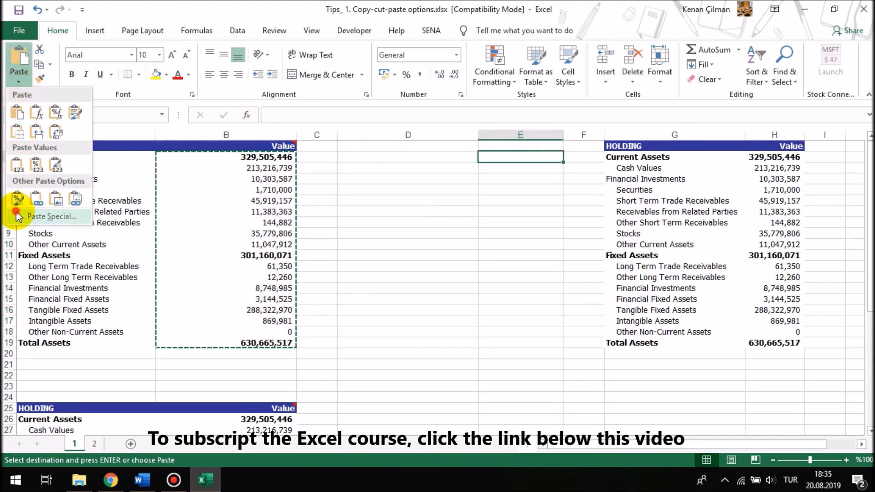
{"action": "left_click", "coordinate": [35, 220]}
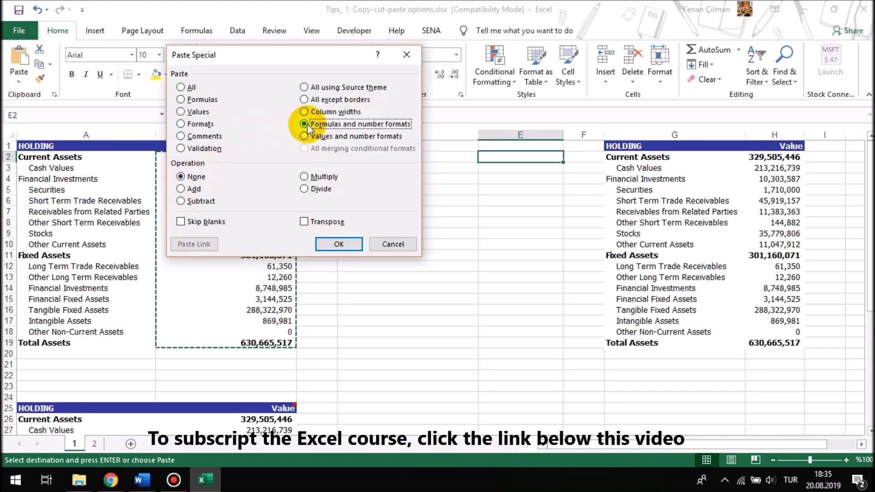
{"action": "left_click", "coordinate": [343, 244]}
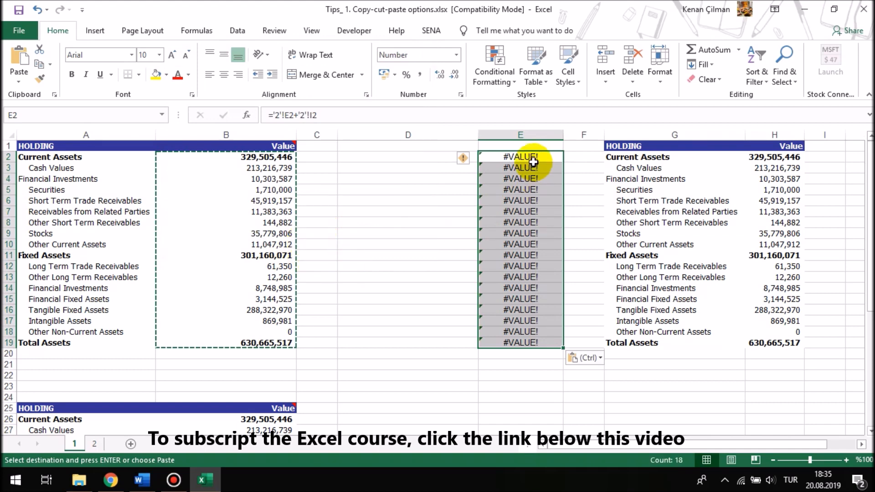
Examine the pasted formulas in E2:E19 and compare them with the source formula in B2.
{"action": "double_click", "coordinate": [520, 157]}
{"action": "key", "text": "Return"}
{"action": "key", "text": "Down"}
{"action": "key", "text": "Down"}
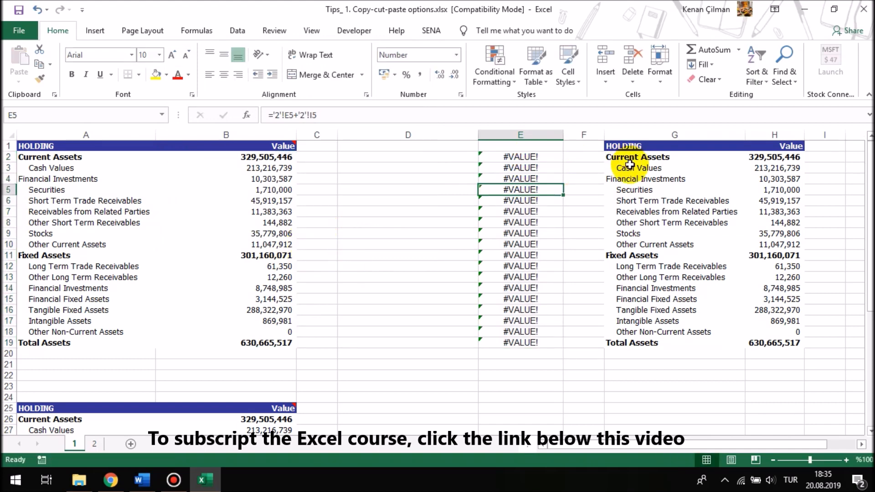
{"action": "left_click_drag", "start_coordinate": [529, 156], "coordinate": [530, 168]}
{"action": "left_click_drag", "start_coordinate": [530, 240], "coordinate": [521, 343]}
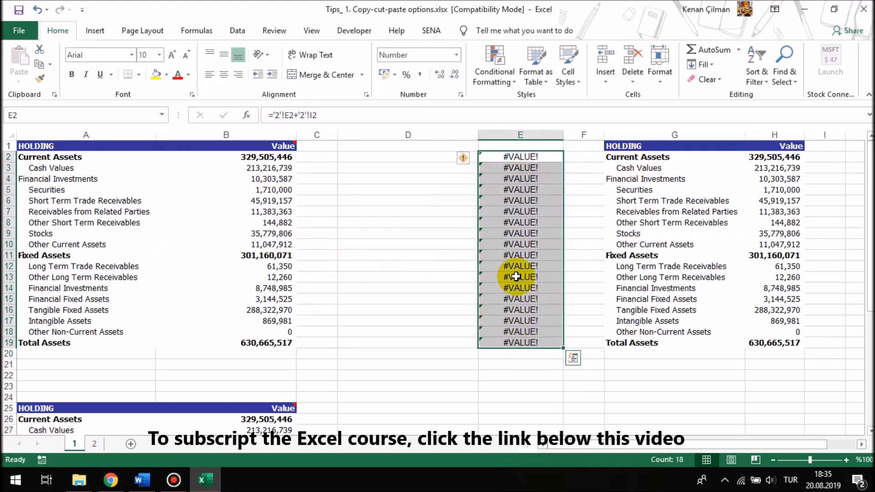
{"action": "left_click", "coordinate": [516, 157]}
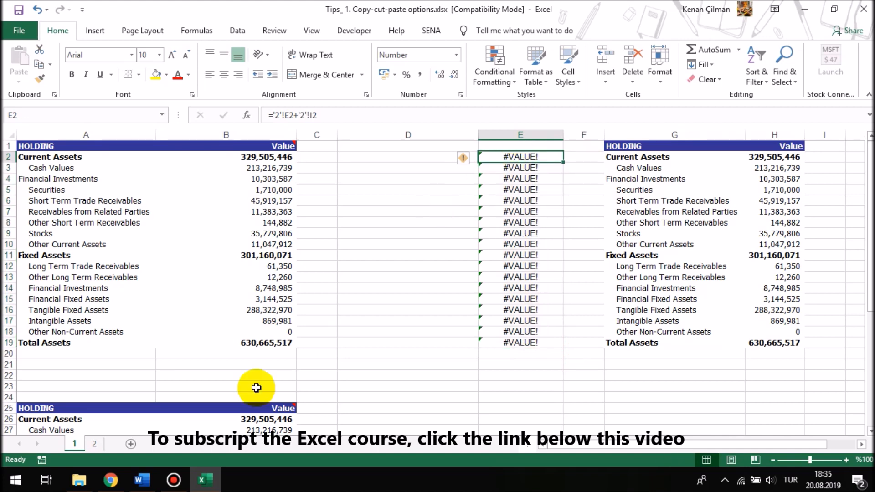
{"action": "left_click", "coordinate": [262, 161]}
{"action": "key", "text": "F2"}
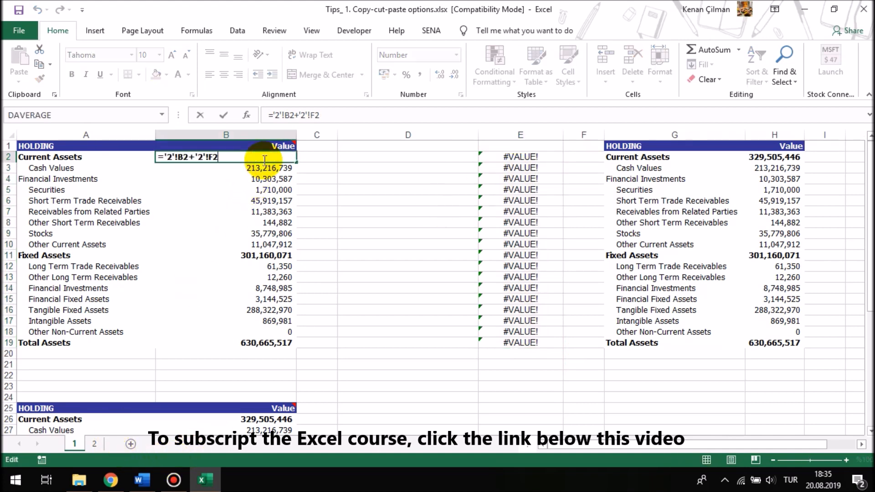
{"action": "key", "text": "Escape"}
Overwrite E2:E10 with the sample numbers 1, 1, 2, 2, 2, 32342342, 323423444, 2342343 and 4.
{"action": "left_click", "coordinate": [537, 155]}
{"action": "type", "text": "1"}
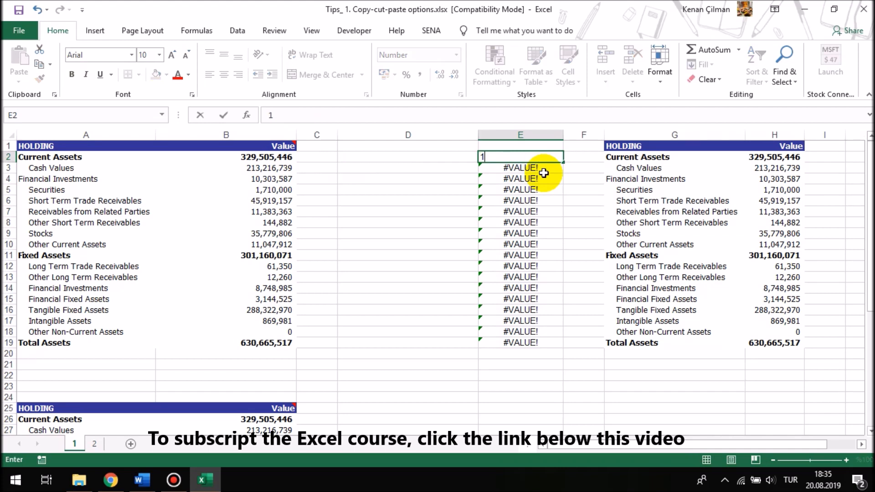
{"action": "key", "text": "Return"}
{"action": "key", "text": "Return"}
{"action": "type", "text": "2"}
{"action": "key", "text": "Return"}
{"action": "type", "text": "2"}
{"action": "key", "text": "Return"}
{"action": "type", "text": "2"}
{"action": "key", "text": "Return"}
{"action": "type", "text": "32,342,342"}
{"action": "key", "text": "Return"}
{"action": "type", "text": "323,423,444"}
{"action": "key", "text": "Return"}
{"action": "type", "text": "234"}
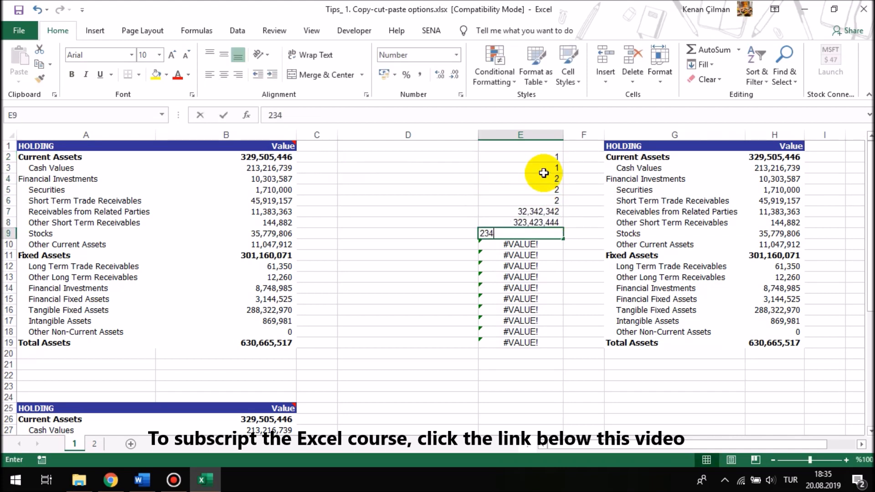
{"action": "key", "text": "Return"}
{"action": "type", "text": "4"}
{"action": "key", "text": "Return"}
Copy B2:B19 and paste only its values at E2.
{"action": "left_click_drag", "start_coordinate": [534, 156], "coordinate": [527, 341]}
{"action": "left_click_drag", "start_coordinate": [262, 157], "coordinate": [265, 338]}
{"action": "key", "text": "ctrl+c"}
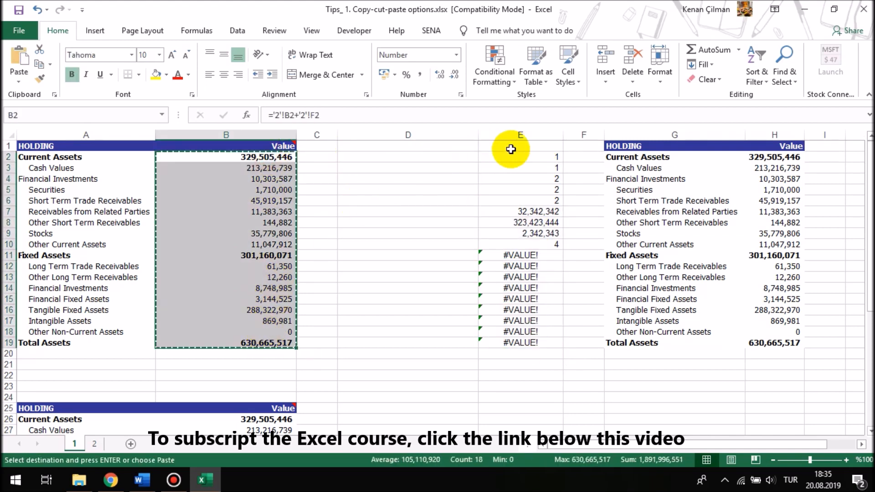
{"action": "left_click", "coordinate": [519, 156]}
{"action": "left_click", "coordinate": [19, 82]}
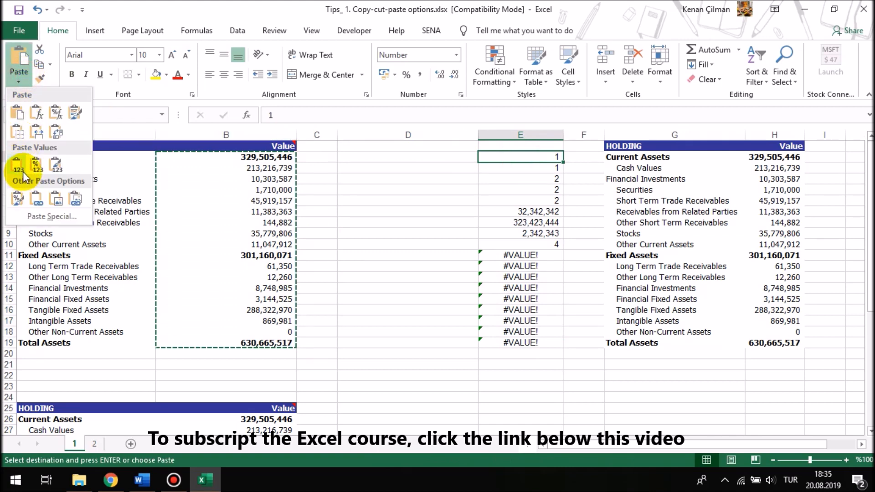
{"action": "left_click", "coordinate": [18, 167]}
Compare E2:E19 with column B, then copy B2:B20 and check the Transpose option in Paste Special without pasting.
{"action": "left_click_drag", "start_coordinate": [524, 159], "coordinate": [533, 339]}
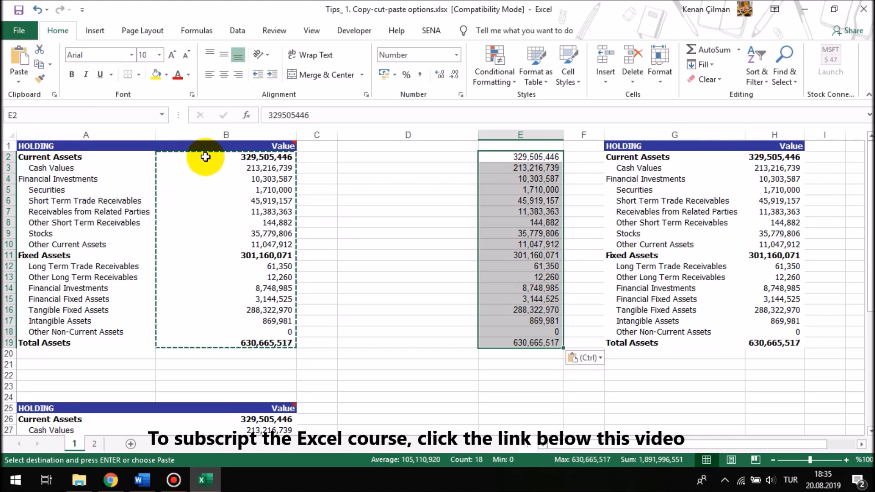
{"action": "left_click_drag", "start_coordinate": [197, 156], "coordinate": [193, 354]}
{"action": "left_click", "coordinate": [19, 82]}
{"action": "left_click", "coordinate": [91, 230]}
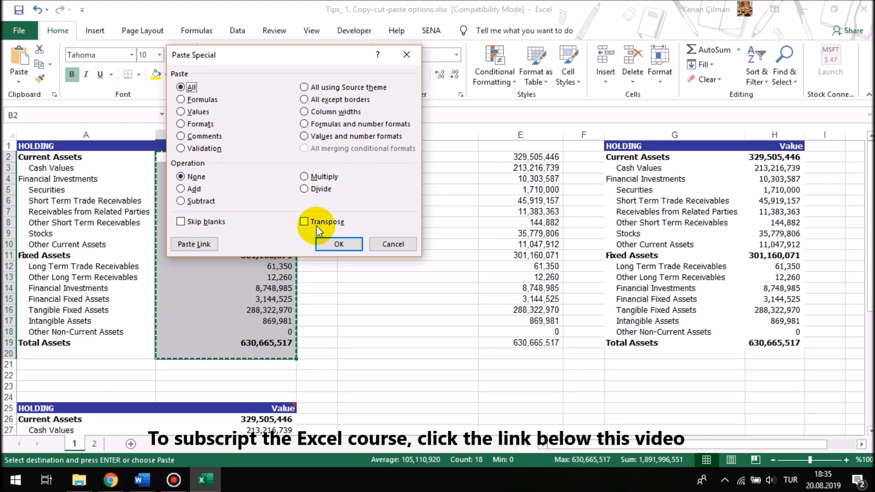
{"action": "left_click", "coordinate": [392, 244]}
Copy the HOLDING table A1:B19 and paste it at D25 as transposed values with Paste Special.
{"action": "left_click_drag", "start_coordinate": [73, 148], "coordinate": [254, 343]}
{"action": "key", "text": "ctrl+c"}
{"action": "scroll", "coordinate": [337, 235], "scroll_direction": "down", "scroll_amount": 2}
{"action": "scroll", "coordinate": [337, 235], "scroll_direction": "down", "scroll_amount": 1}
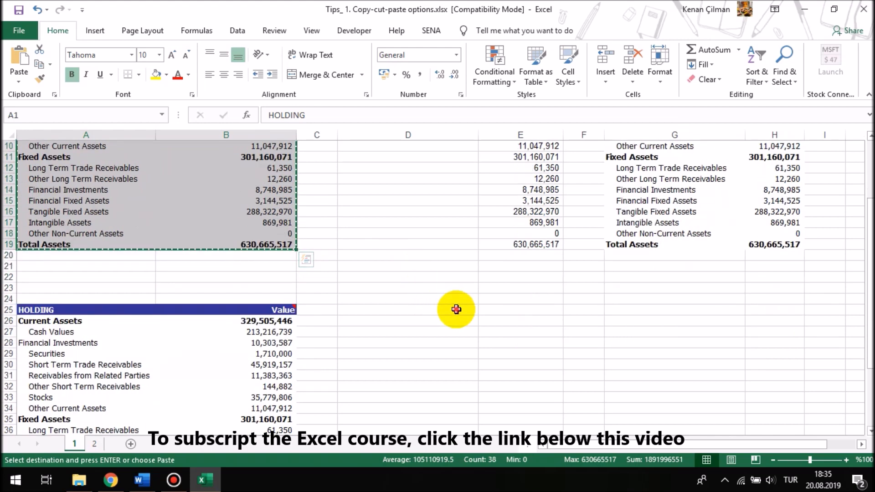
{"action": "left_click", "coordinate": [453, 310]}
{"action": "left_click", "coordinate": [23, 82]}
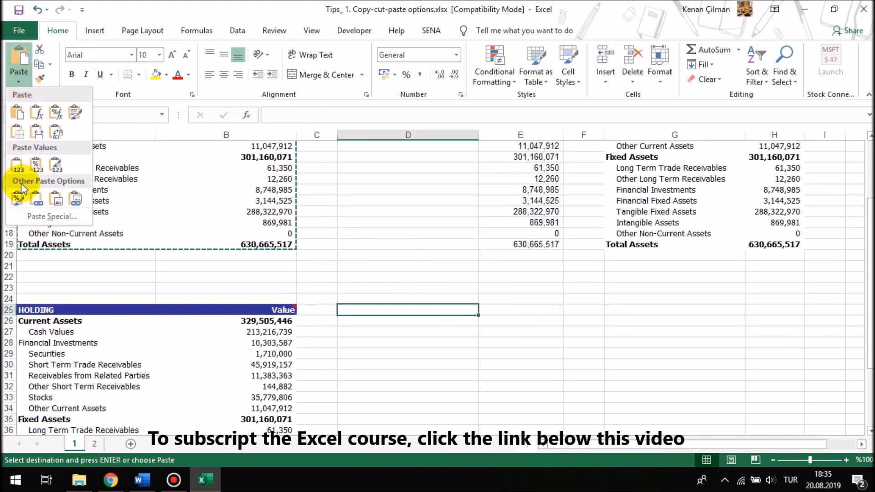
{"action": "left_click", "coordinate": [51, 216]}
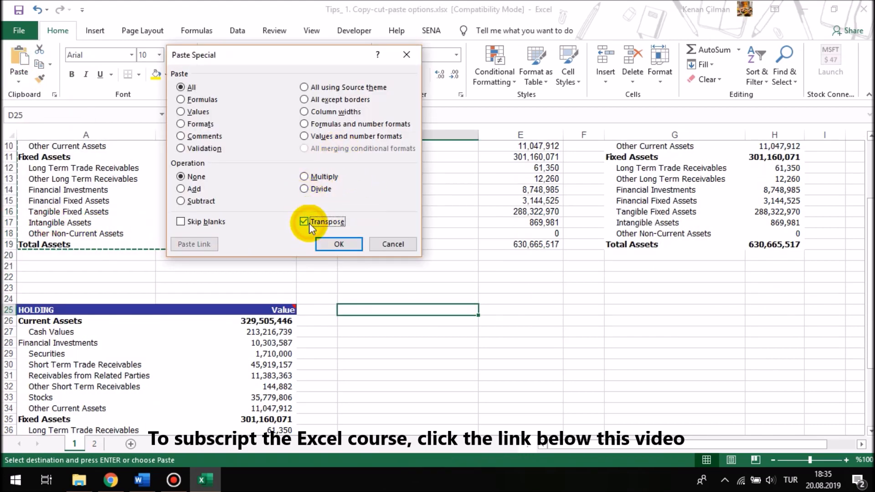
{"action": "left_click_drag", "start_coordinate": [197, 56], "coordinate": [384, 60]}
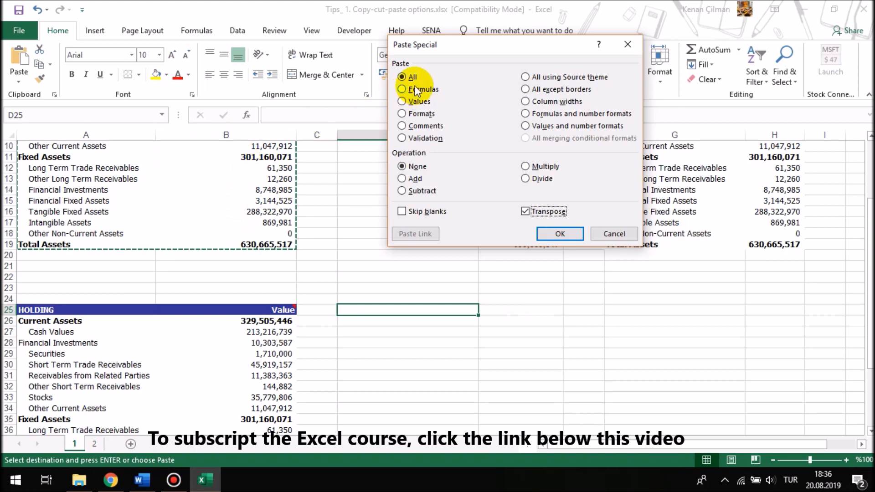
{"action": "left_click", "coordinate": [403, 101]}
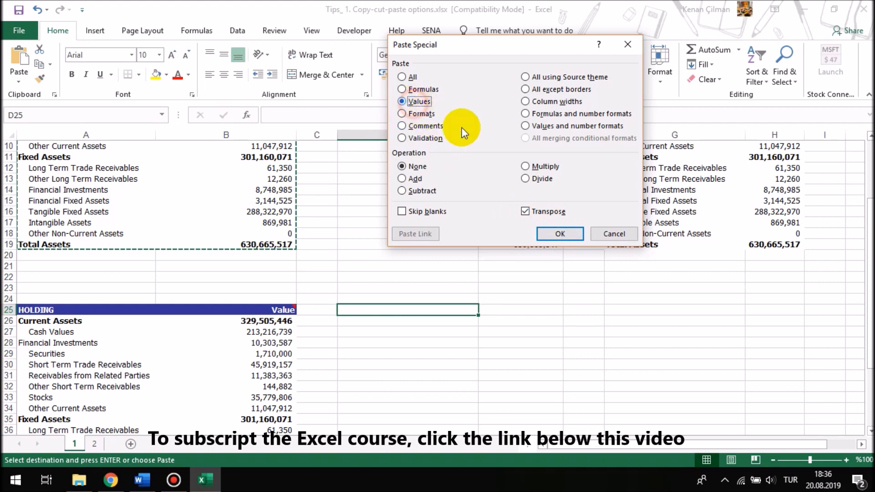
{"action": "left_click", "coordinate": [560, 234]}
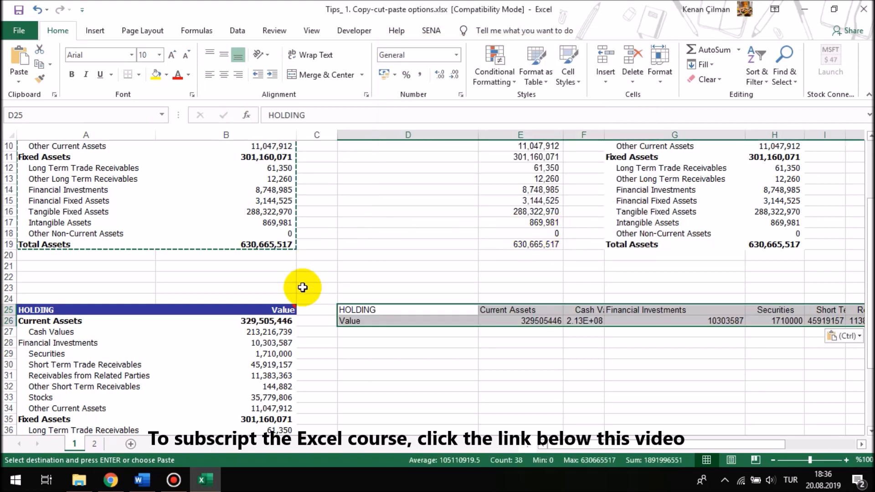
Compare the transposed rows at D25 with the source table A1:B19 and undo the transposed paste.
{"action": "scroll", "coordinate": [273, 268], "scroll_direction": "up", "scroll_amount": 3}
{"action": "left_click_drag", "start_coordinate": [50, 145], "coordinate": [230, 339]}
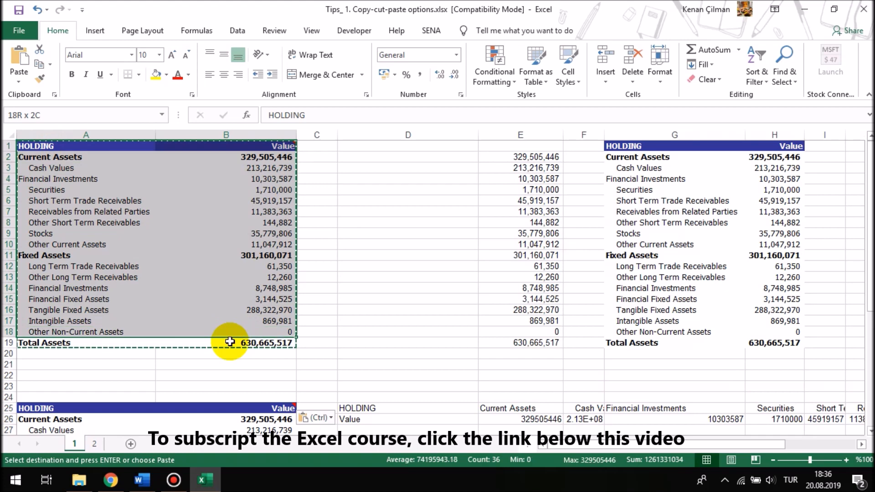
{"action": "scroll", "coordinate": [84, 291], "scroll_direction": "down", "scroll_amount": 3}
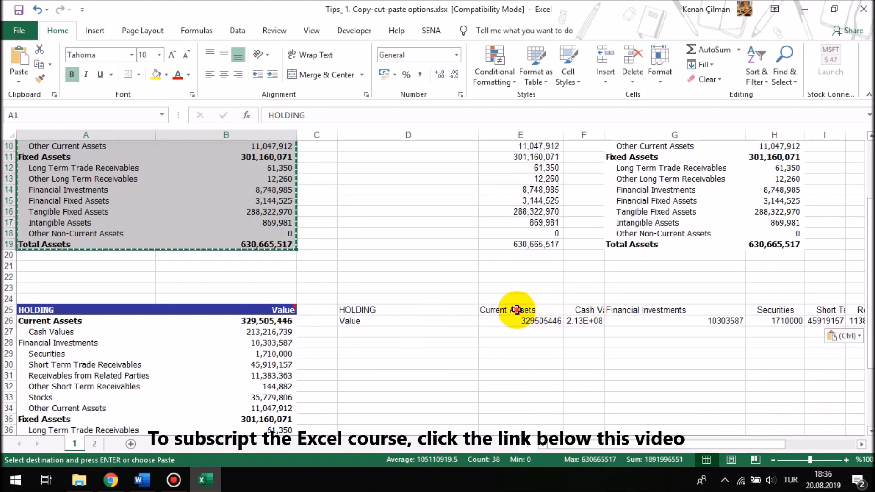
{"action": "left_click_drag", "start_coordinate": [520, 310], "coordinate": [862, 320]}
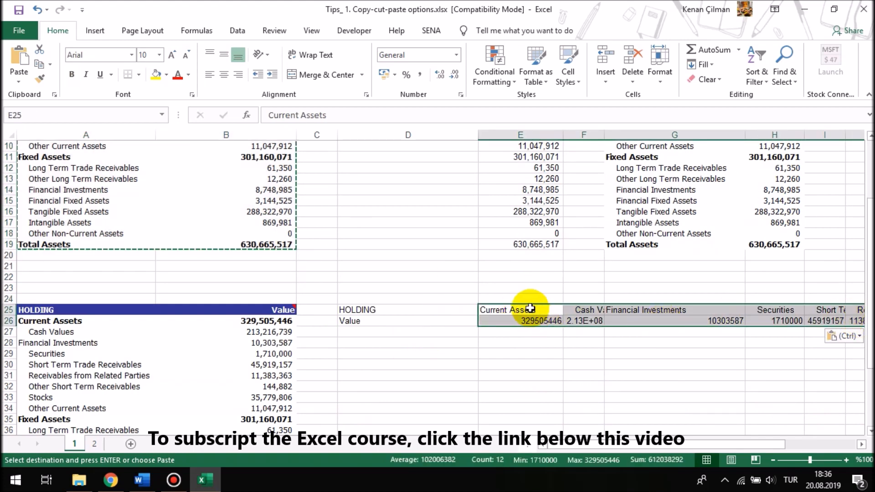
{"action": "key", "text": "ctrl+z"}
{"action": "left_click", "coordinate": [224, 330]}
{"action": "scroll", "coordinate": [223, 245], "scroll_direction": "down", "scroll_amount": 8}
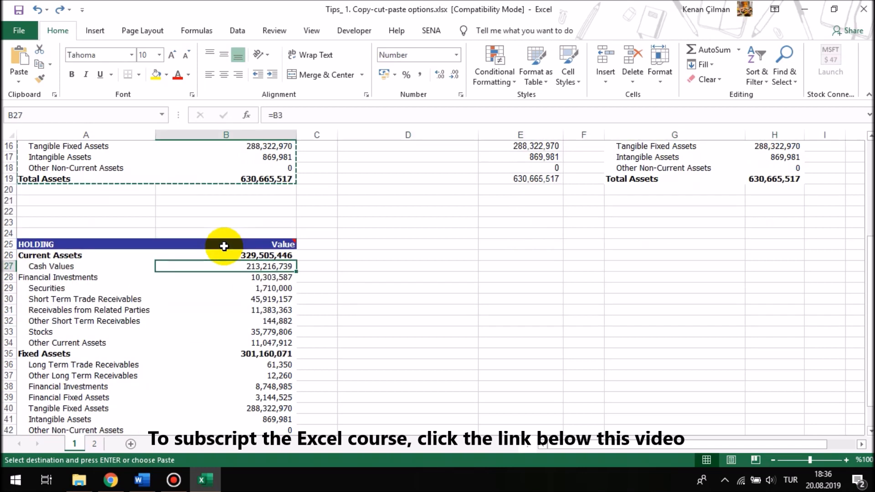
Copy the HOLDING table A1:B19 and paste it transposed at A1 of a new sheet with Paste Special.
{"action": "scroll", "coordinate": [92, 204], "scroll_direction": "up", "scroll_amount": 11}
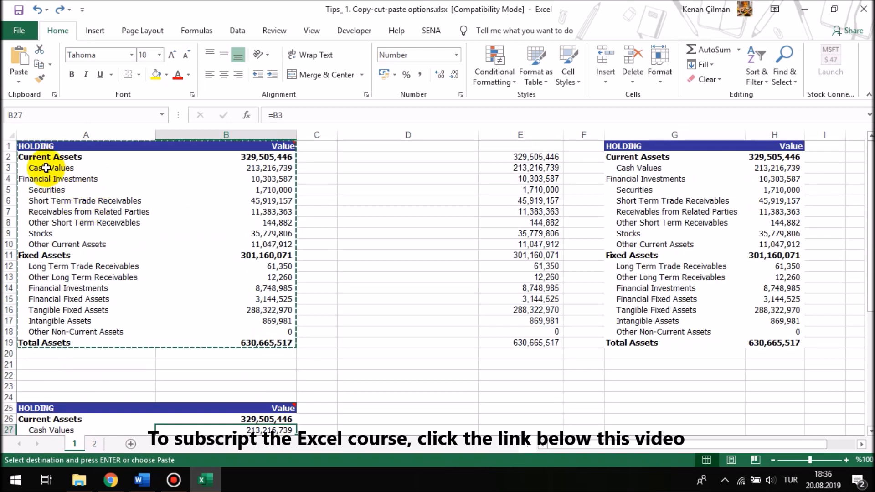
{"action": "left_click_drag", "start_coordinate": [45, 148], "coordinate": [253, 343]}
{"action": "left_click", "coordinate": [130, 443]}
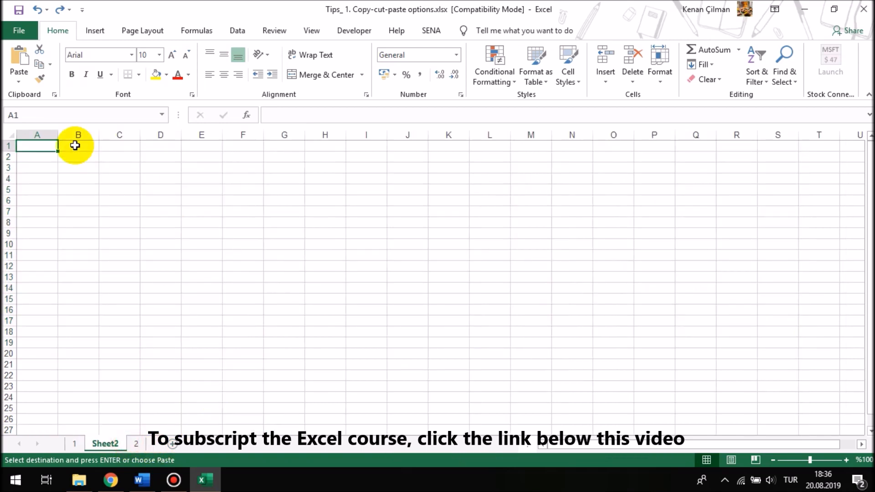
{"action": "left_click", "coordinate": [19, 81]}
{"action": "left_click", "coordinate": [44, 216]}
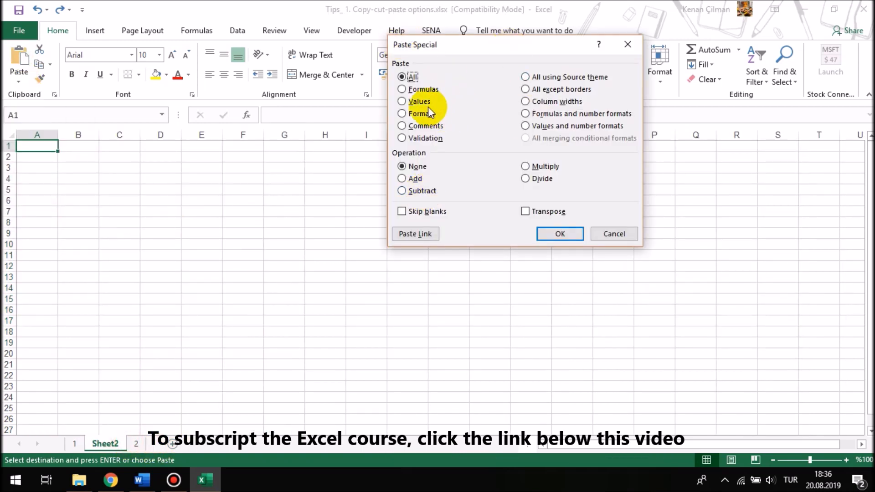
{"action": "left_click", "coordinate": [525, 211]}
{"action": "left_click", "coordinate": [560, 233]}
{"action": "left_click", "coordinate": [150, 220]}
{"action": "left_click_drag", "start_coordinate": [55, 150], "coordinate": [795, 158]}
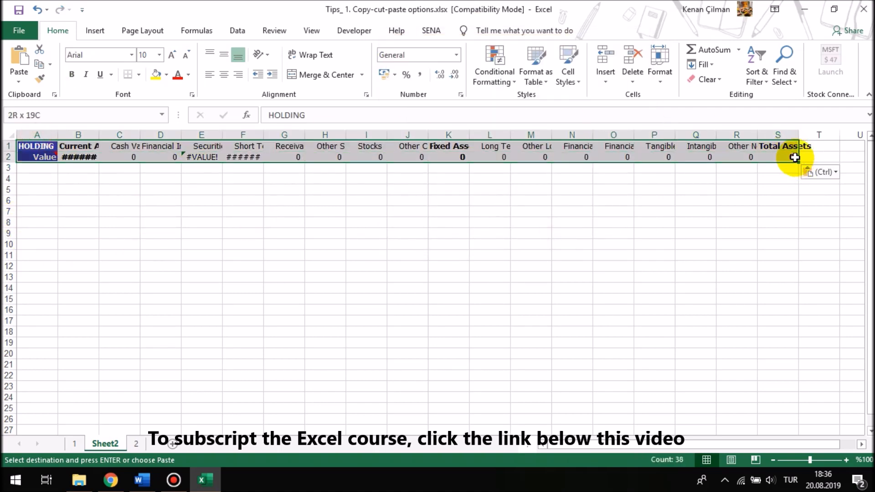
Autofit the width of all columns on Sheet2.
{"action": "left_click", "coordinate": [12, 134]}
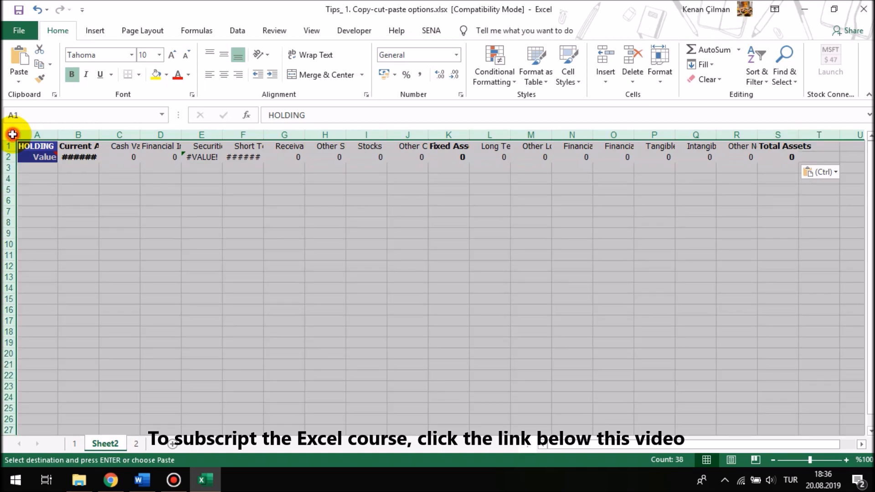
{"action": "double_click", "coordinate": [56, 134]}
{"action": "left_click", "coordinate": [108, 195]}
Examine the transposed cells on Sheet2 along row 2 and across the whole range A1:S2.
{"action": "left_click_drag", "start_coordinate": [37, 146], "coordinate": [400, 162]}
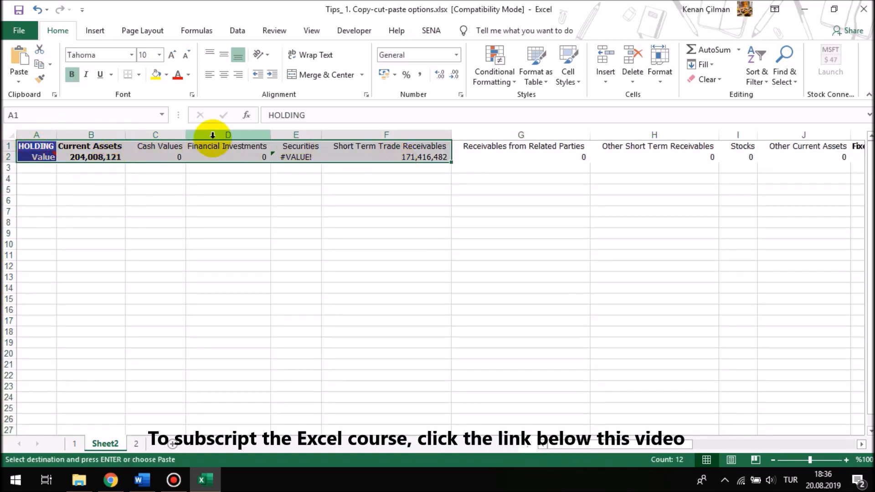
{"action": "key", "text": "Right"}
{"action": "key", "text": "Escape"}
{"action": "key", "text": "Down"}
{"action": "key", "text": "Right"}
{"action": "key", "text": "Right"}
{"action": "key", "text": "Right"}
{"action": "key", "text": "Right"}
{"action": "key", "text": "Right"}
{"action": "left_click_drag", "start_coordinate": [30, 147], "coordinate": [784, 151]}
{"action": "left_click_drag", "start_coordinate": [756, 444], "coordinate": [506, 442]}
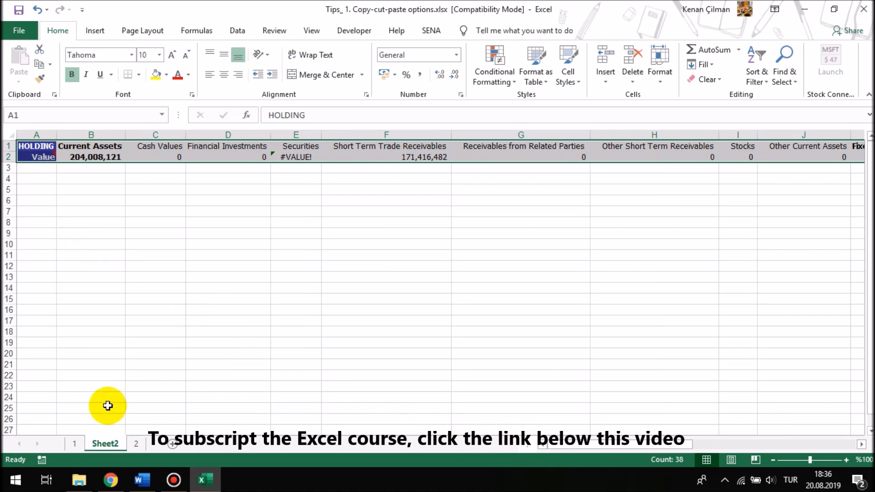
Copy the HOLDING table from sheet 1 again and paste it at A1 of Sheet2 as transposed values.
{"action": "left_click", "coordinate": [77, 444]}
{"action": "key", "text": "ctrl+c"}
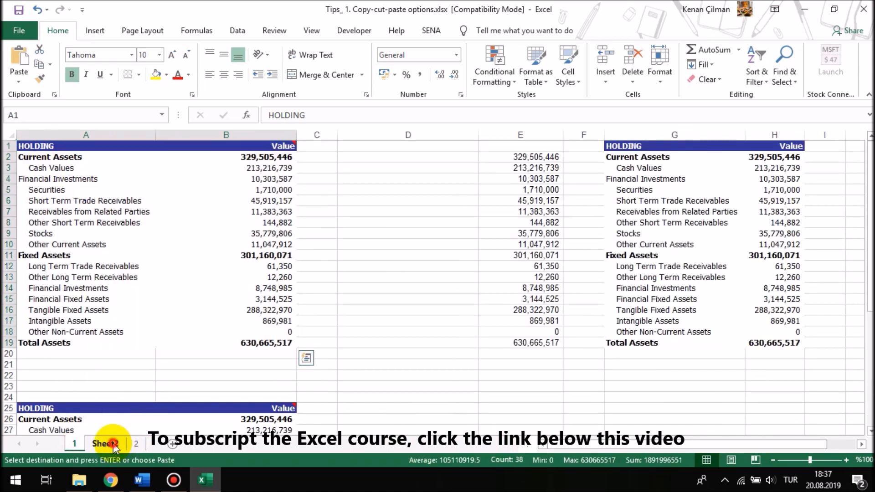
{"action": "left_click", "coordinate": [105, 443]}
{"action": "left_click", "coordinate": [37, 145]}
{"action": "left_click", "coordinate": [19, 80]}
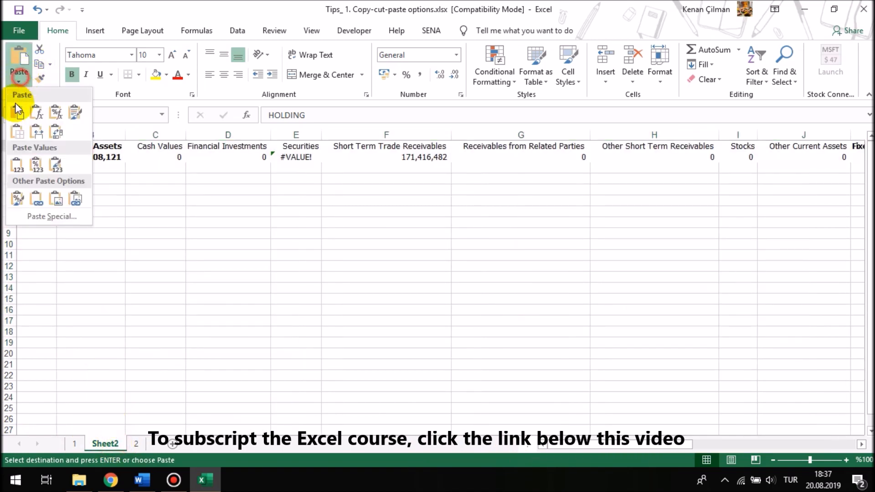
{"action": "left_click", "coordinate": [47, 215]}
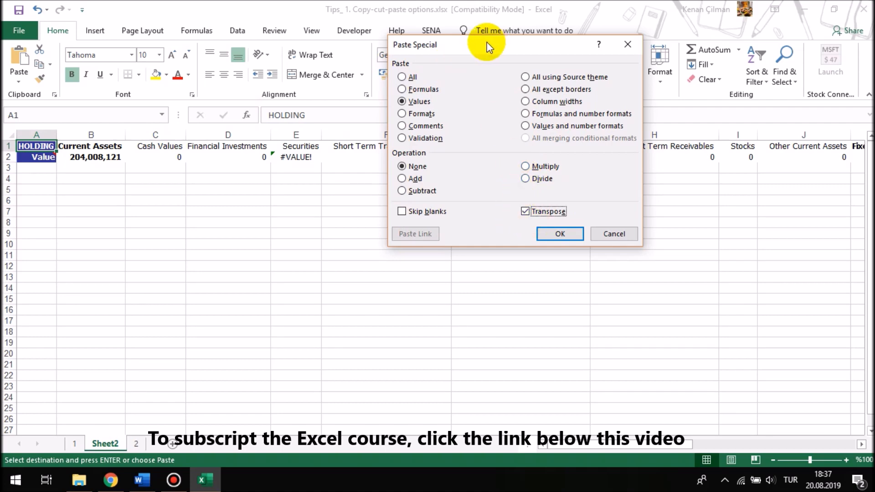
{"action": "left_click", "coordinate": [559, 235]}
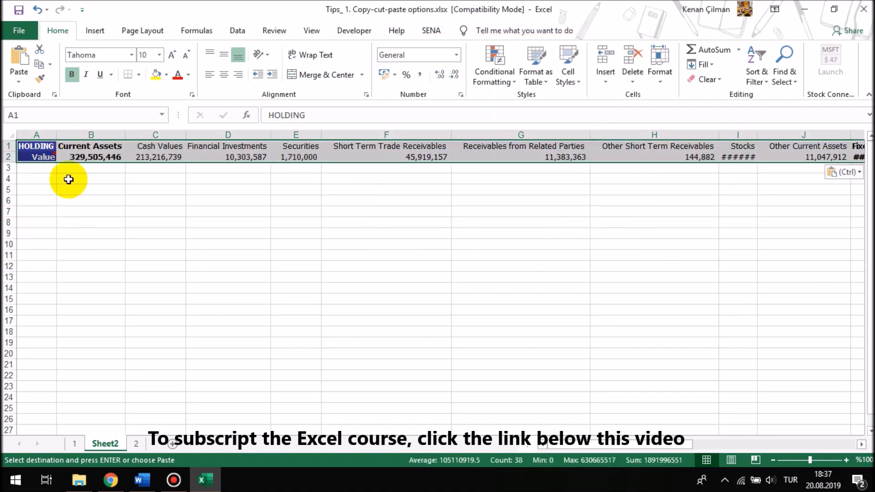
Examine the contents of each pasted cell along row 2 of Sheet2, from Current Assets to Total Assets.
{"action": "left_click", "coordinate": [88, 157]}
{"action": "key", "text": "Escape"}
{"action": "key", "text": "Right"}
{"action": "key", "text": "Right"}
{"action": "key", "text": "Right"}
{"action": "key", "text": "Right"}
{"action": "key", "text": "Right"}
{"action": "key", "text": "Right"}
{"action": "key", "text": "Right"}
{"action": "key", "text": "Right"}
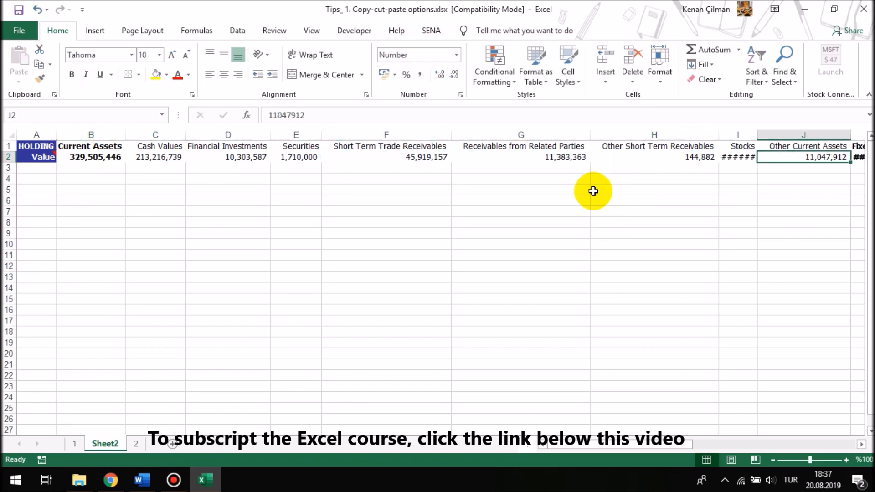
{"action": "key", "text": "Right"}
{"action": "key", "text": "Right"}
{"action": "key", "text": "F2"}
{"action": "key", "text": "Right"}
{"action": "key", "text": "Right"}
{"action": "key", "text": "Right"}
{"action": "key", "text": "Right"}
{"action": "key", "text": "Right"}
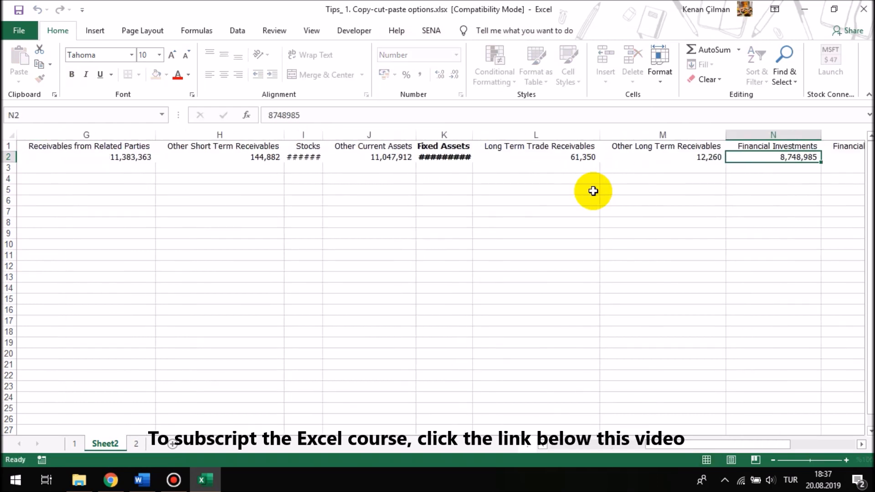
{"action": "key", "text": "Right"}
{"action": "key", "text": "Right"}
{"action": "key", "text": "Right"}
{"action": "key", "text": "F2"}
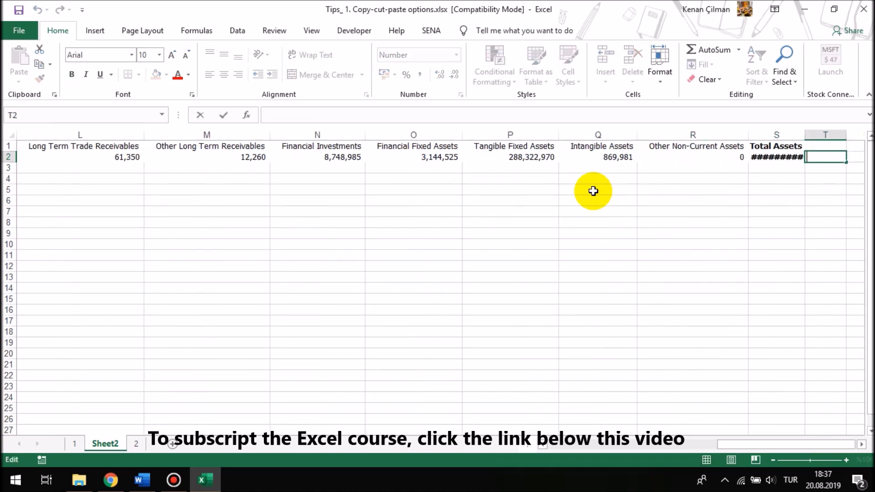
Re-enter the existing Total Assets value in S2.
{"action": "key", "text": "Left"}
{"action": "key", "text": "F2"}
{"action": "key", "text": "Return"}
{"action": "key", "text": "Return"}
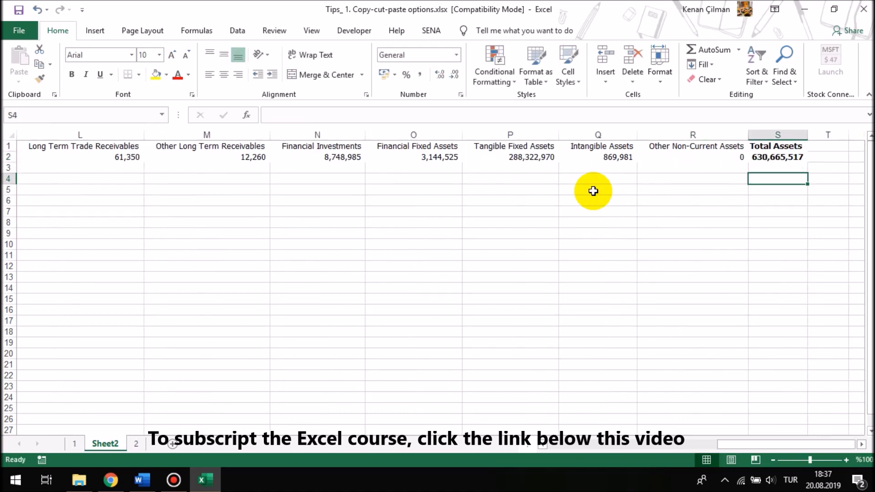
Replace the Current Assets value in B2 of Sheet2 with a formula linking to cell B2 of sheet 1.
{"action": "left_click", "coordinate": [164, 167]}
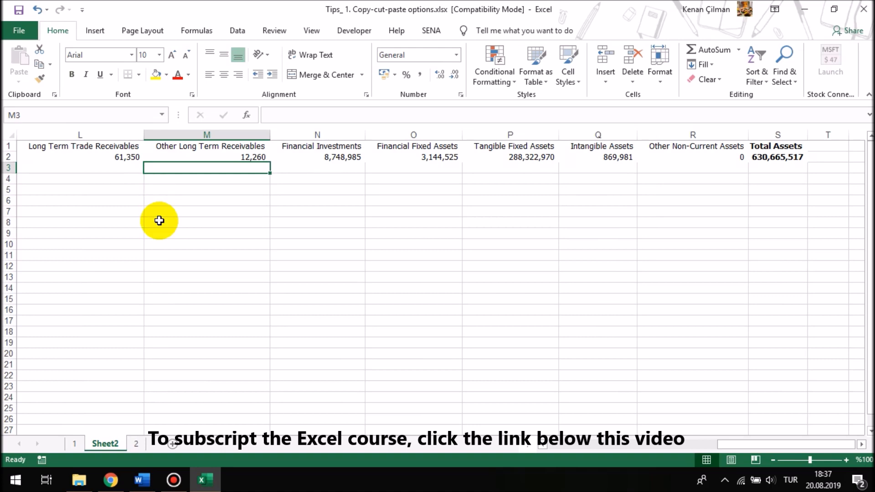
{"action": "left_click_drag", "start_coordinate": [287, 156], "coordinate": [2, 155]}
{"action": "left_click", "coordinate": [86, 158]}
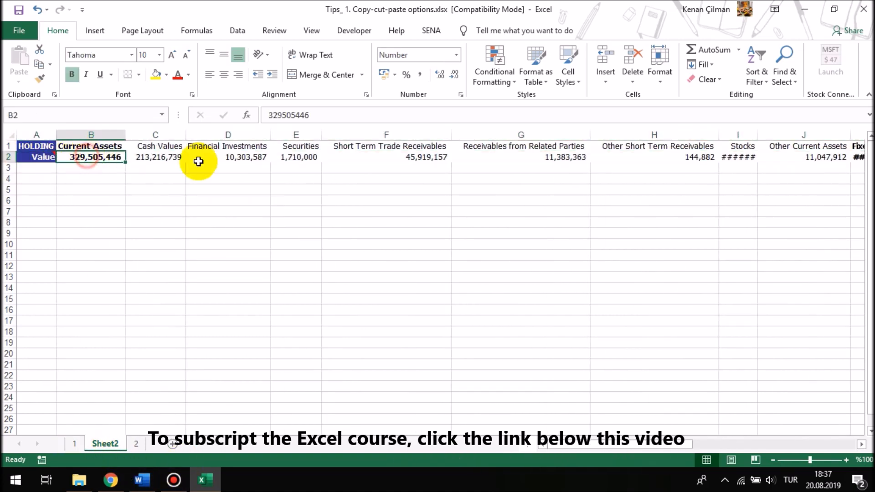
{"action": "type", "text": "="}
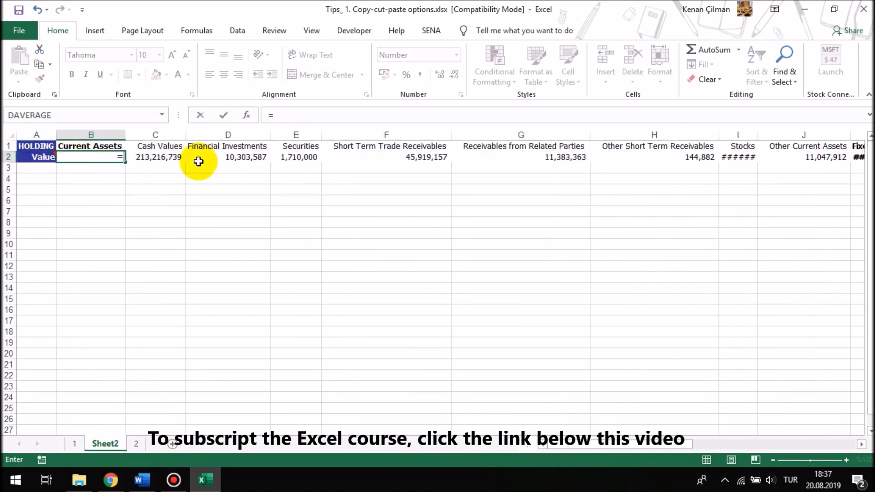
{"action": "left_click", "coordinate": [74, 443]}
{"action": "left_click", "coordinate": [253, 158]}
{"action": "key", "text": "Return"}
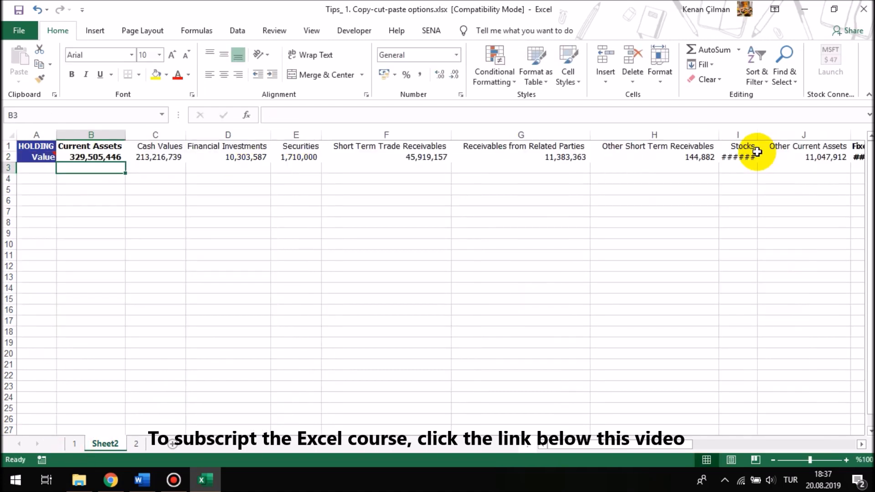
Try filling the link formula from B2 across to H2, and undo the fill.
{"action": "left_click", "coordinate": [113, 157]}
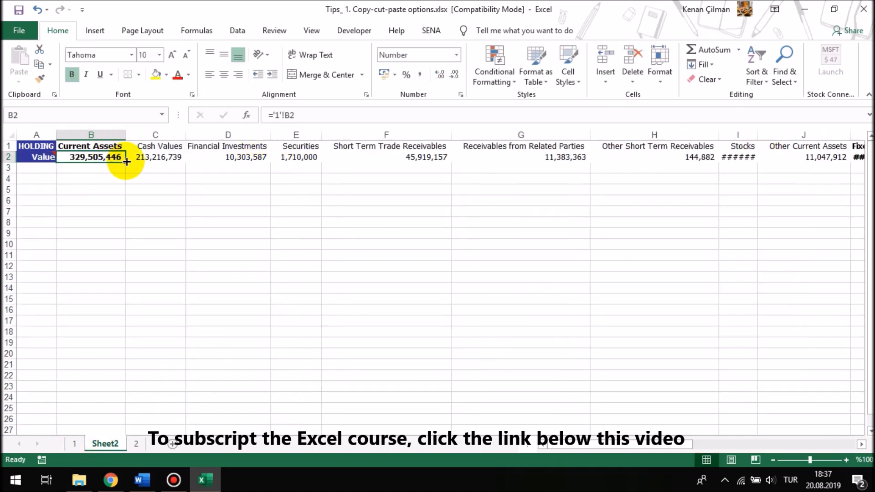
{"action": "left_click_drag", "start_coordinate": [126, 161], "coordinate": [656, 153]}
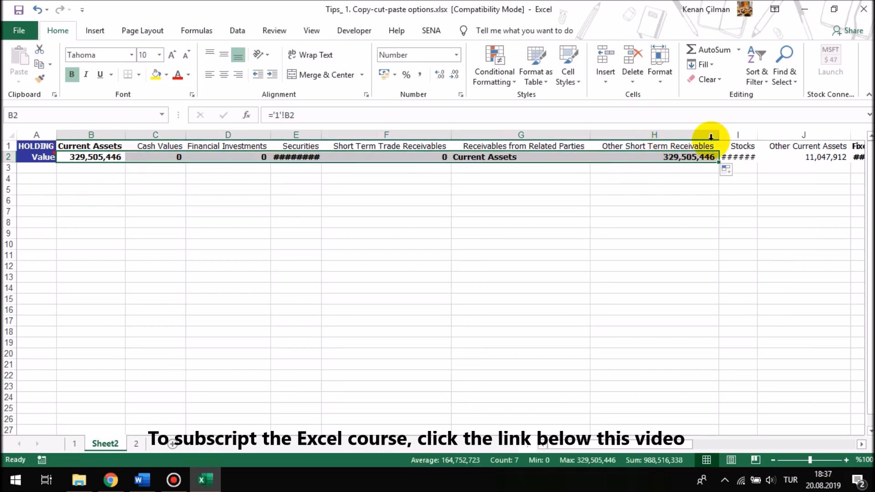
{"action": "key", "text": "ctrl+z"}
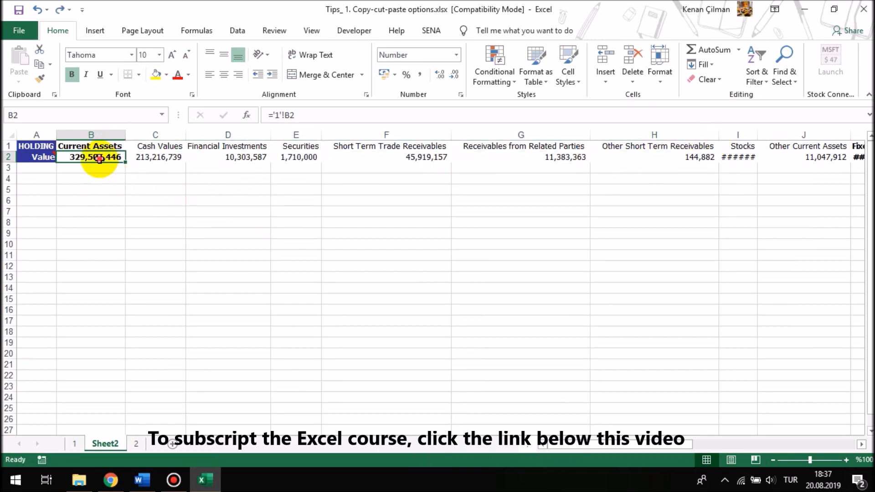
Try filling the link formula from B2 down to B14, and undo both the fill and the link in B2.
{"action": "left_click_drag", "start_coordinate": [124, 162], "coordinate": [124, 289]}
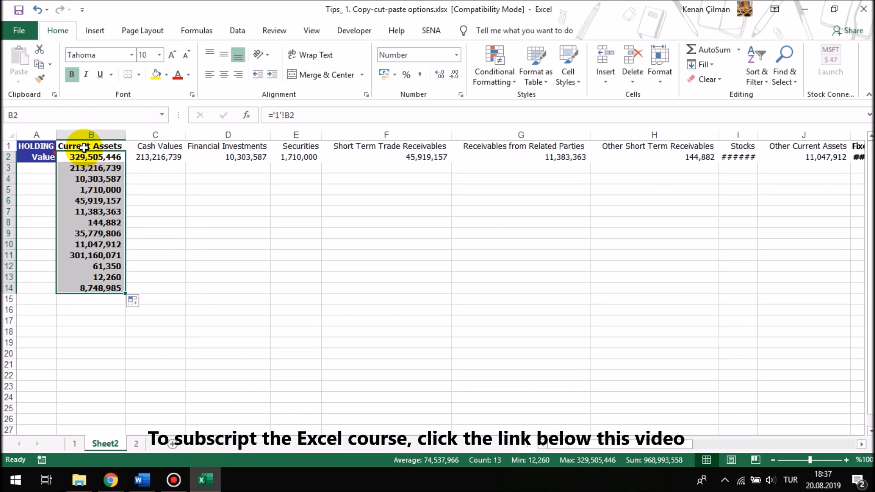
{"action": "left_click", "coordinate": [75, 443]}
{"action": "left_click_drag", "start_coordinate": [246, 160], "coordinate": [262, 334]}
{"action": "left_click", "coordinate": [105, 443]}
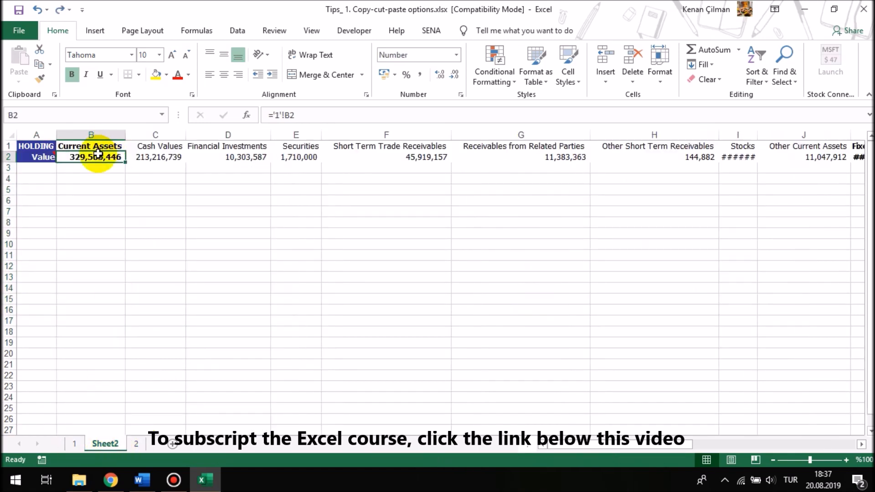
{"action": "key", "text": "ctrl+z"}
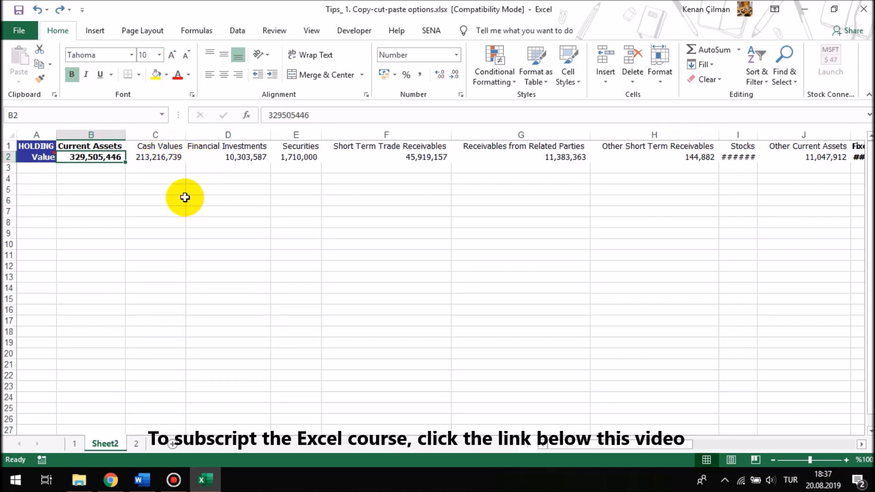
Copy B2:B18 from sheet 1 and look at the paste options for cell B2 of Sheet2.
{"action": "left_click", "coordinate": [147, 156]}
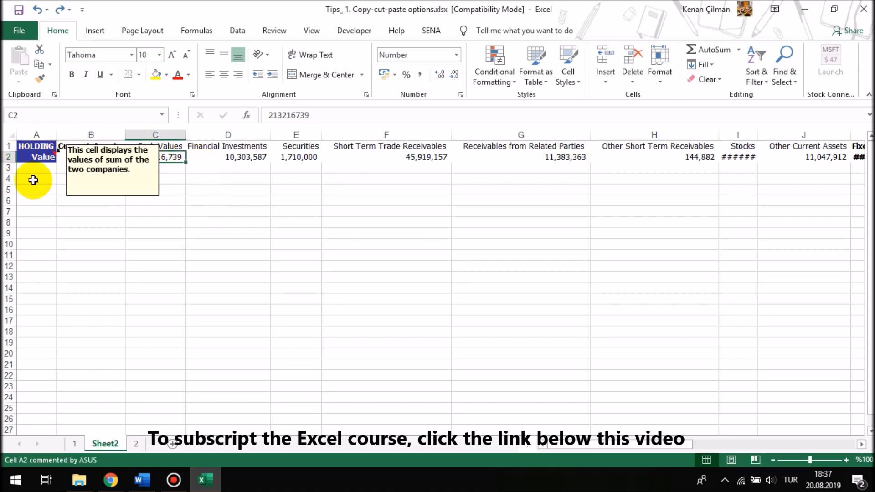
{"action": "left_click", "coordinate": [74, 443]}
{"action": "key", "text": "ctrl+c"}
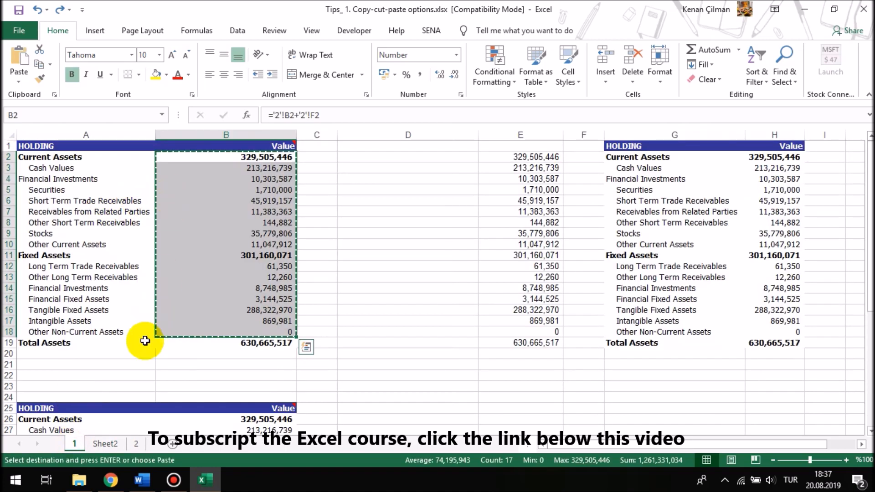
{"action": "left_click", "coordinate": [98, 443]}
{"action": "left_click", "coordinate": [89, 155]}
{"action": "left_click", "coordinate": [19, 81]}
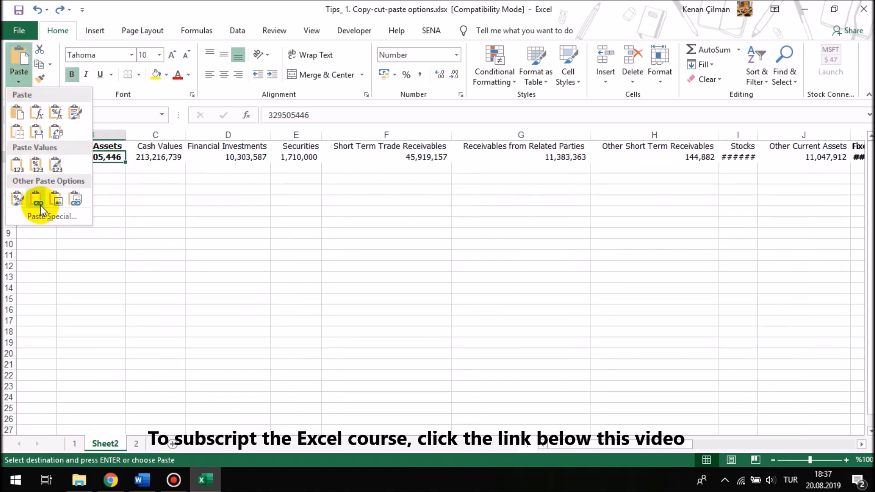
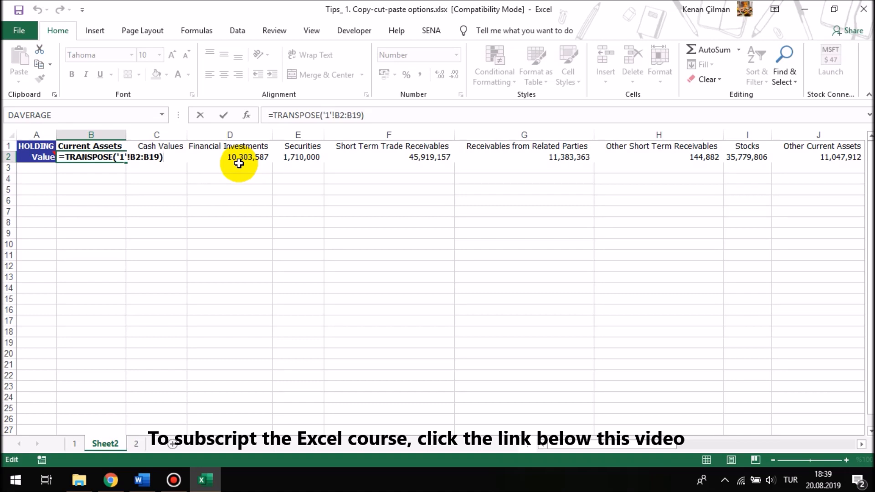
Enter =TRANSPOSE('1'!B2:B19) as an array formula across B2:S2 and check it in B2 and C2.
{"action": "key", "text": "ctrl+shift+Return"}
{"action": "key", "text": "Right"}
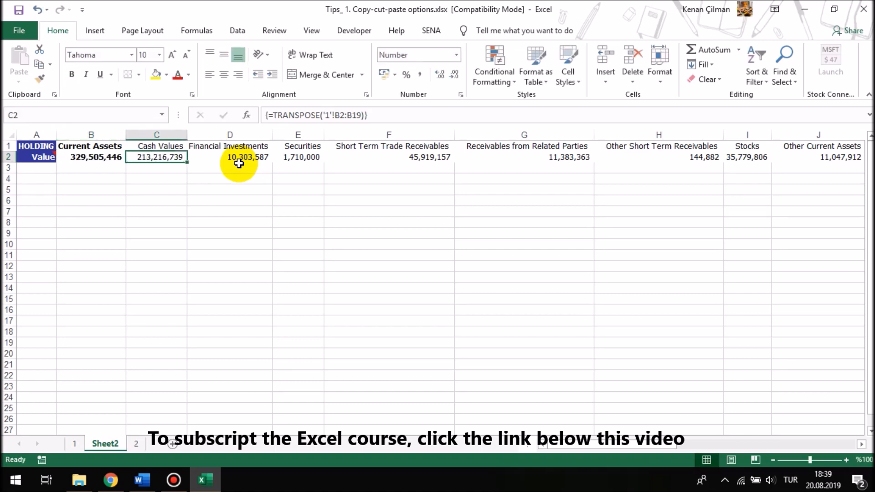
{"action": "key", "text": "Escape"}
{"action": "key", "text": "Left"}
{"action": "key", "text": "F2"}
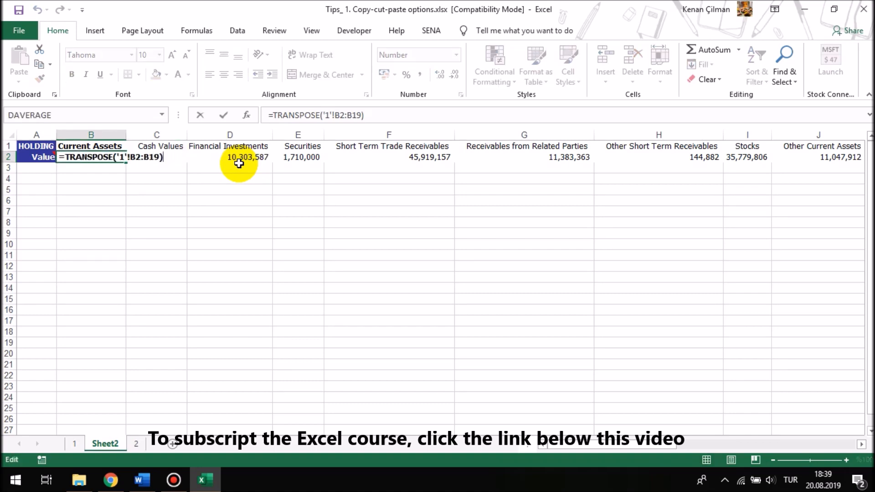
{"action": "key", "text": "Escape"}
{"action": "key", "text": "Right"}
{"action": "key", "text": "F2"}
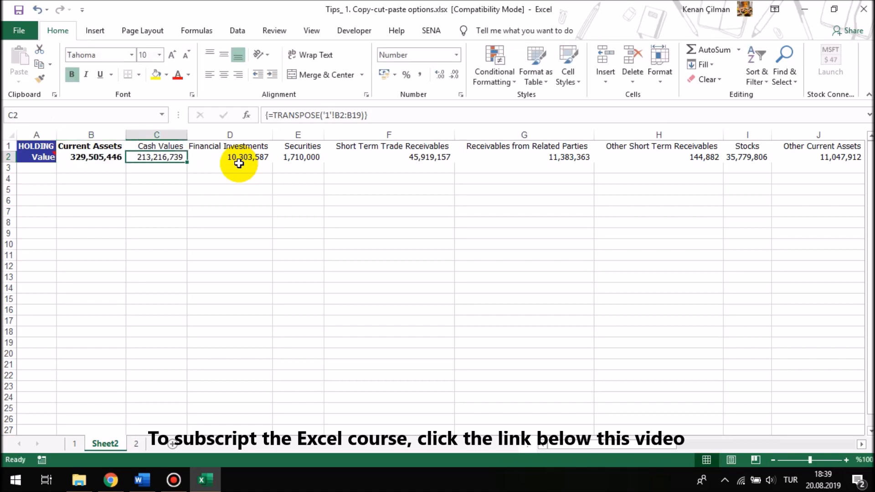
{"action": "key", "text": "Escape"}
{"action": "key", "text": "Right"}
{"action": "key", "text": "Left"}
{"action": "key", "text": "Left"}
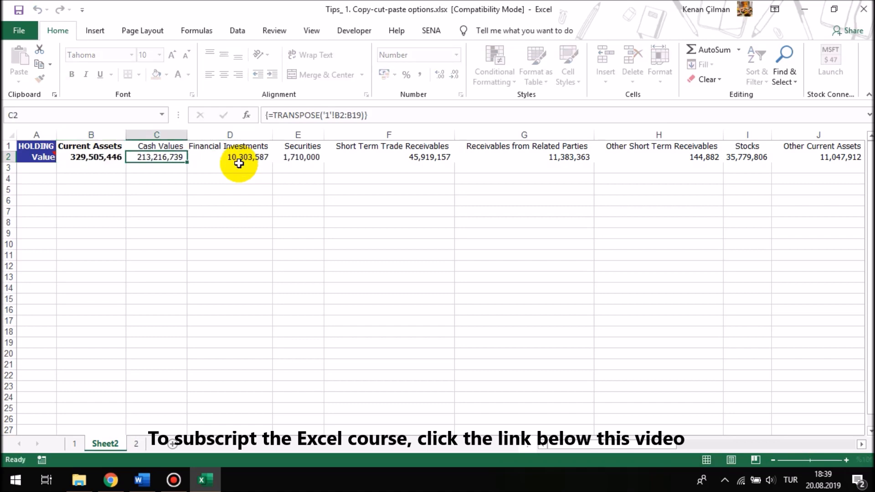
Clear the transposed array formula from B2:S2 on Sheet2.
{"action": "key", "text": "ctrl+shift+Right"}
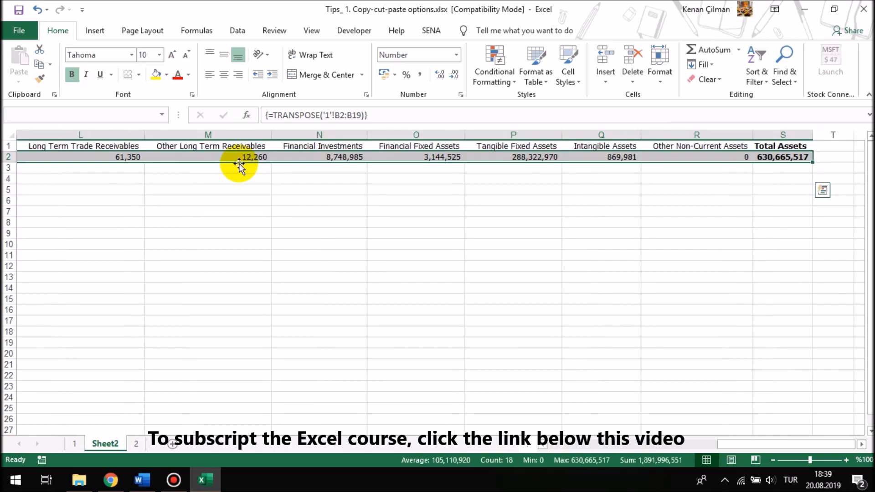
{"action": "key", "text": "Delete"}
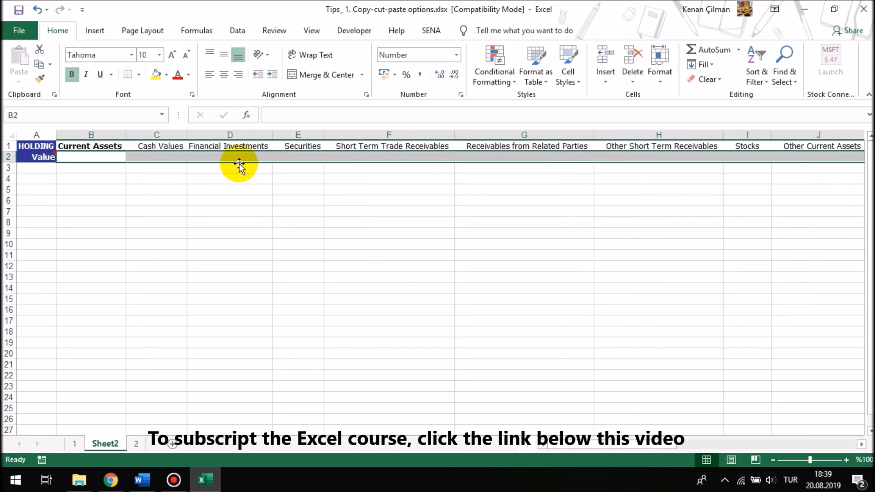
Enter =TRANSPOSE('1'!B2:B19) as an ordinary formula in B2 of Sheet2 and check the cell.
{"action": "left_click", "coordinate": [94, 155]}
{"action": "type", "text": "=TR"}
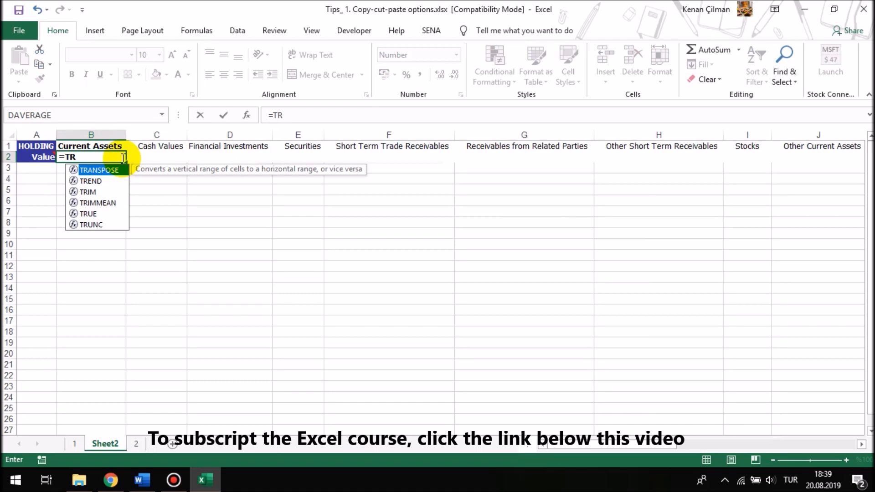
{"action": "key", "text": "Tab"}
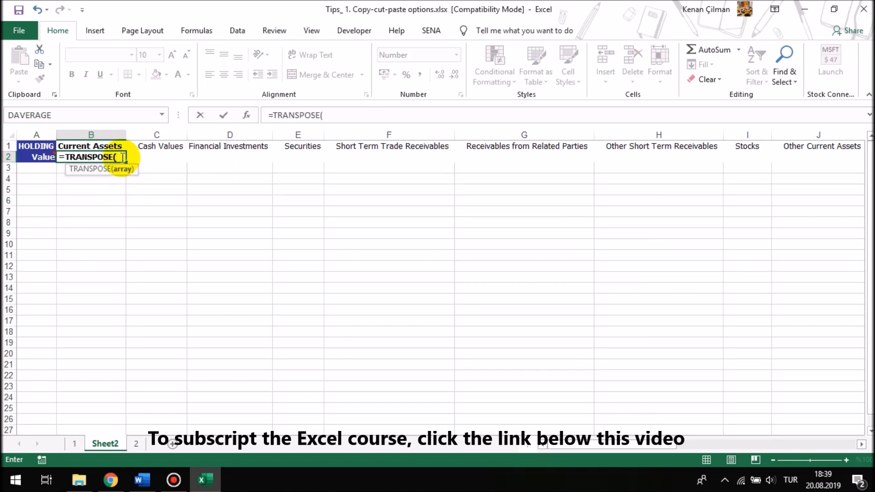
{"action": "left_click", "coordinate": [77, 443]}
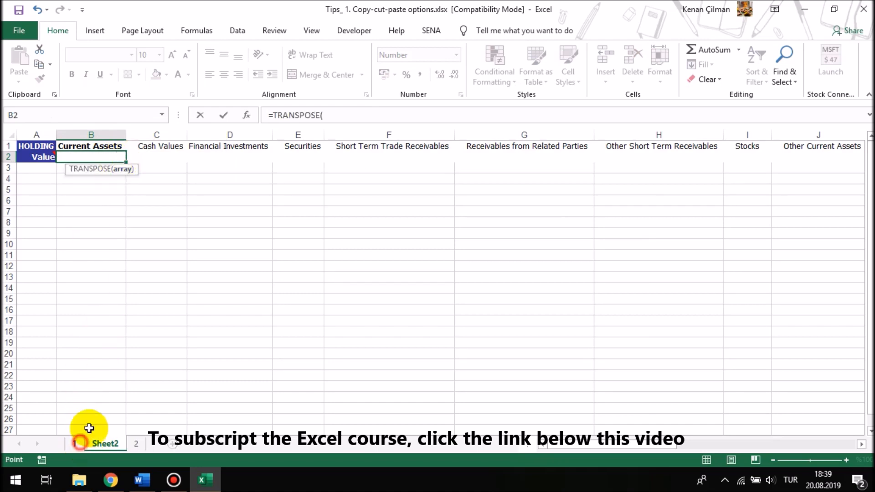
{"action": "left_click_drag", "start_coordinate": [254, 157], "coordinate": [255, 345]}
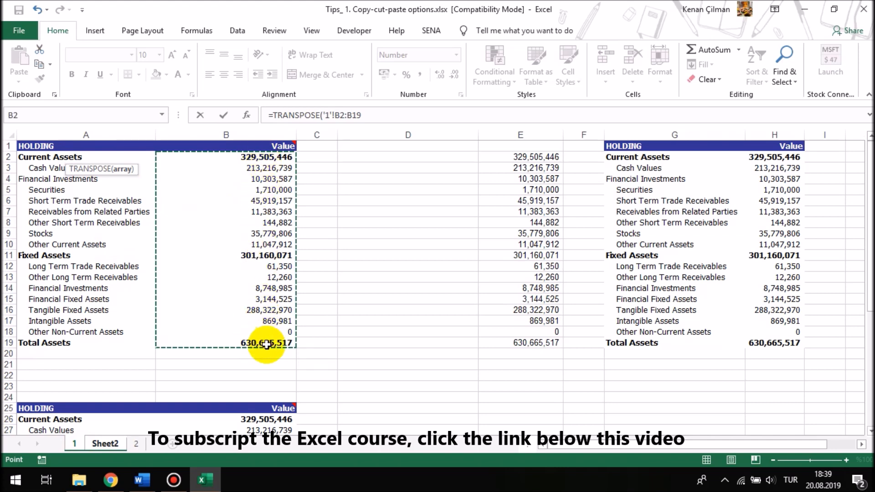
{"action": "key", "text": "Return"}
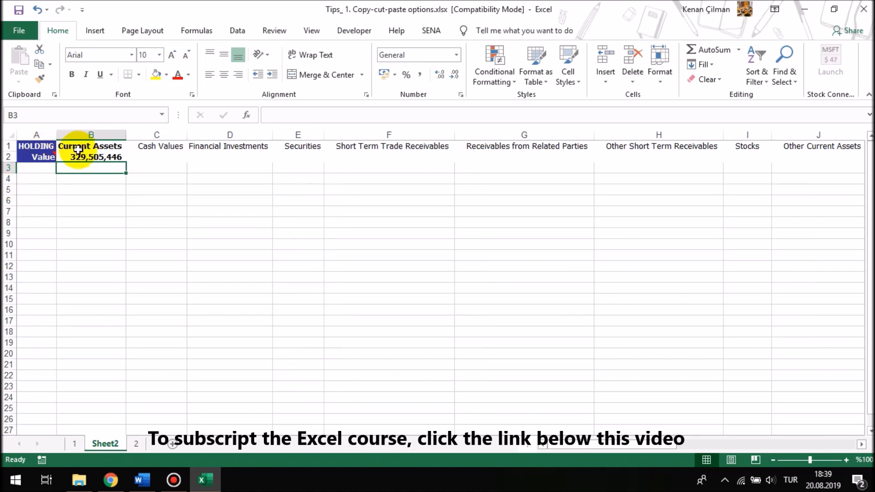
{"action": "left_click", "coordinate": [90, 154]}
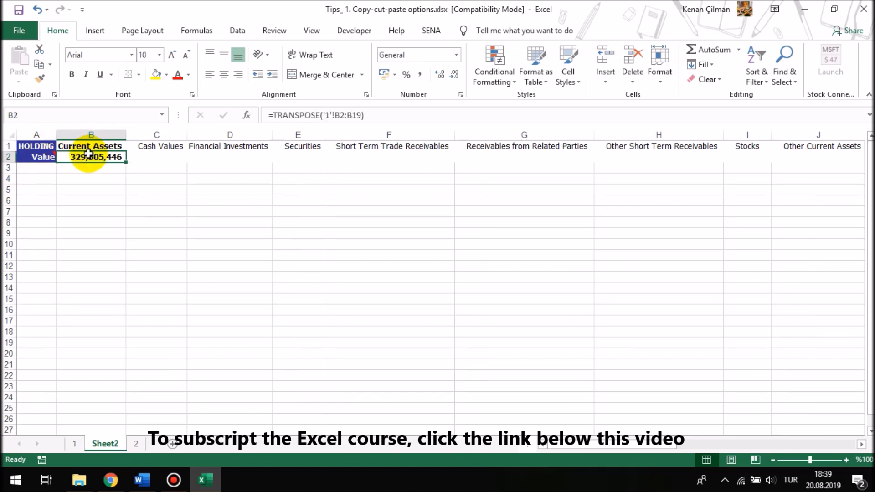
Convert the TRANSPOSE formula in B2 into an array formula across B2:S2.
{"action": "left_click", "coordinate": [101, 201]}
{"action": "left_click_drag", "start_coordinate": [87, 155], "coordinate": [788, 157]}
{"action": "left_click_drag", "start_coordinate": [741, 447], "coordinate": [519, 436]}
{"action": "key", "text": "F2"}
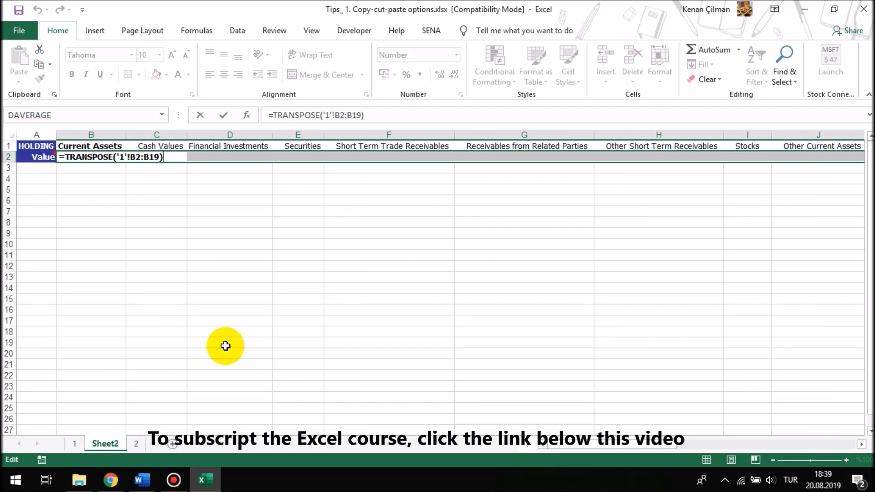
{"action": "key", "text": "ctrl+shift+Return"}
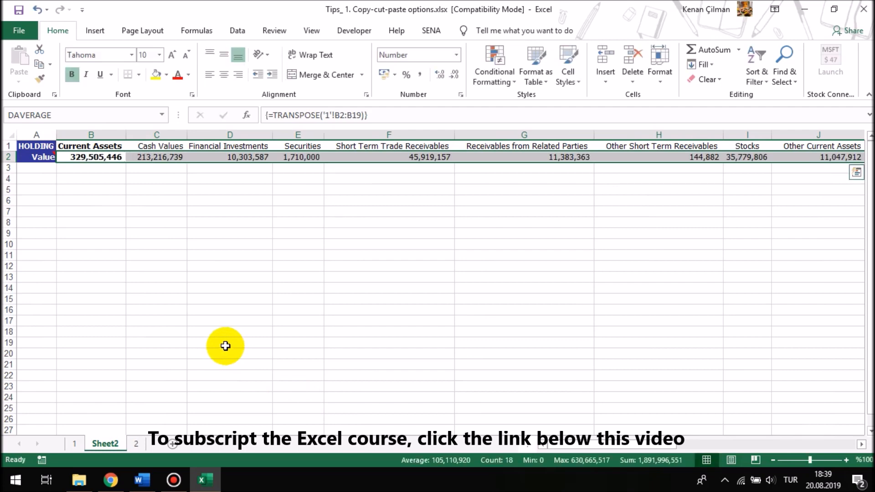
Inspect the array formula in B2 and try to re-enter it in C2 alone.
{"action": "left_click", "coordinate": [102, 157]}
{"action": "key", "text": "F2"}
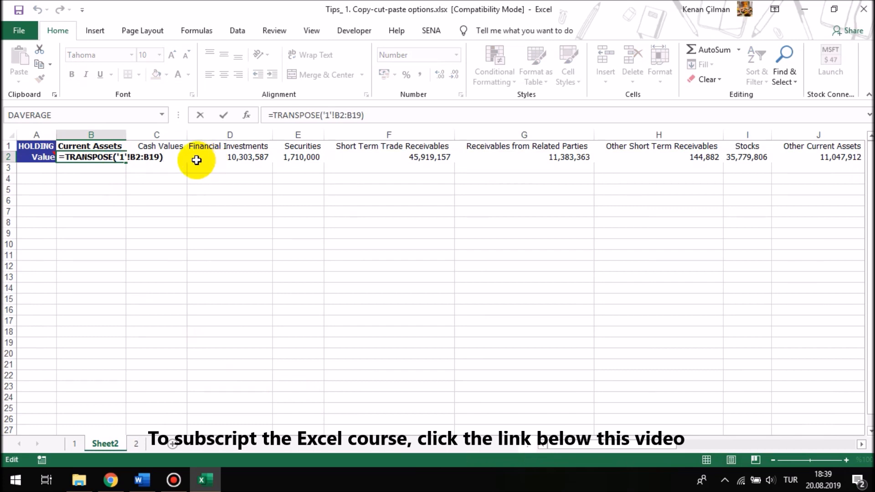
{"action": "key", "text": "Escape"}
{"action": "key", "text": "Right"}
{"action": "key", "text": "F2"}
{"action": "key", "text": "Return"}
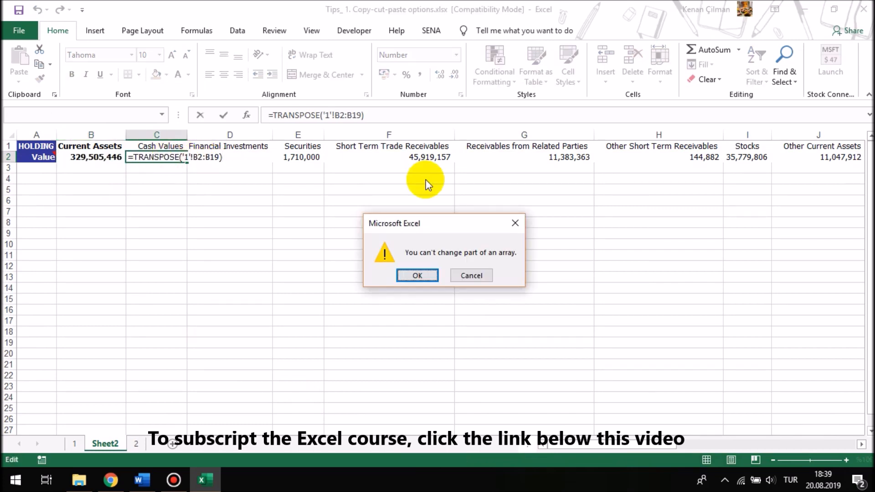
{"action": "key", "text": "Escape"}
Try to move cell C2 separately from the rest of the transposed array.
{"action": "left_click", "coordinate": [89, 156]}
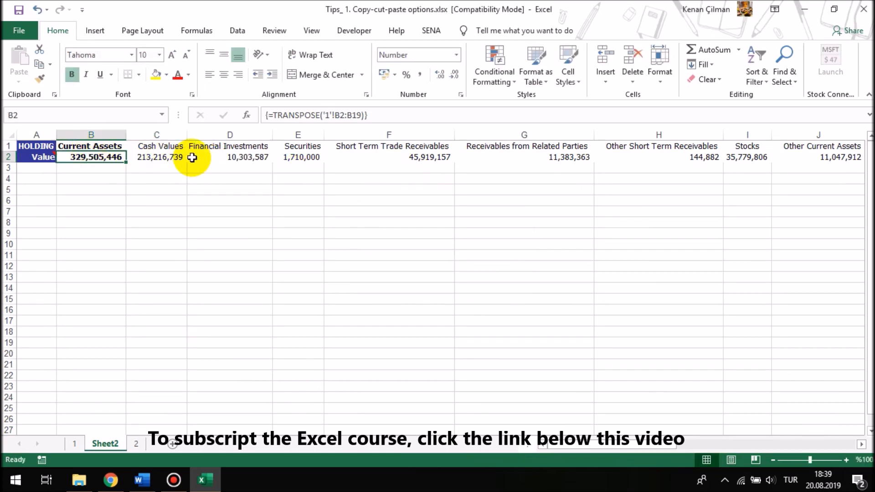
{"action": "left_click", "coordinate": [138, 154]}
{"action": "left_click_drag", "start_coordinate": [187, 155], "coordinate": [190, 160]}
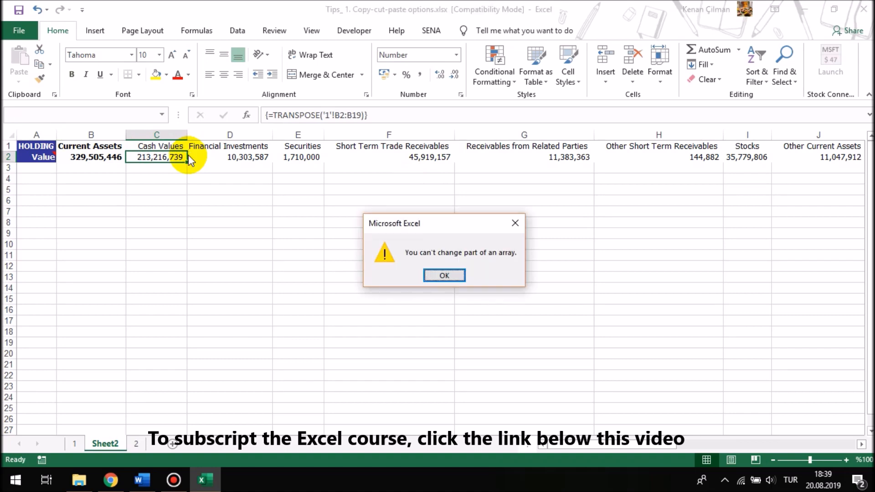
{"action": "key", "text": "Escape"}
Clear the entire transposed array B2:S2 and undo the deletion.
{"action": "left_click", "coordinate": [85, 159]}
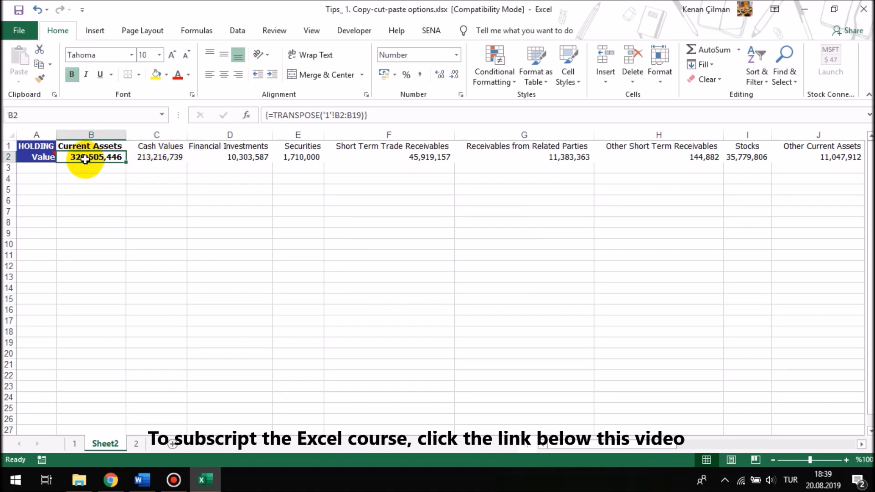
{"action": "key", "text": "ctrl+shift+Right"}
{"action": "key", "text": "Delete"}
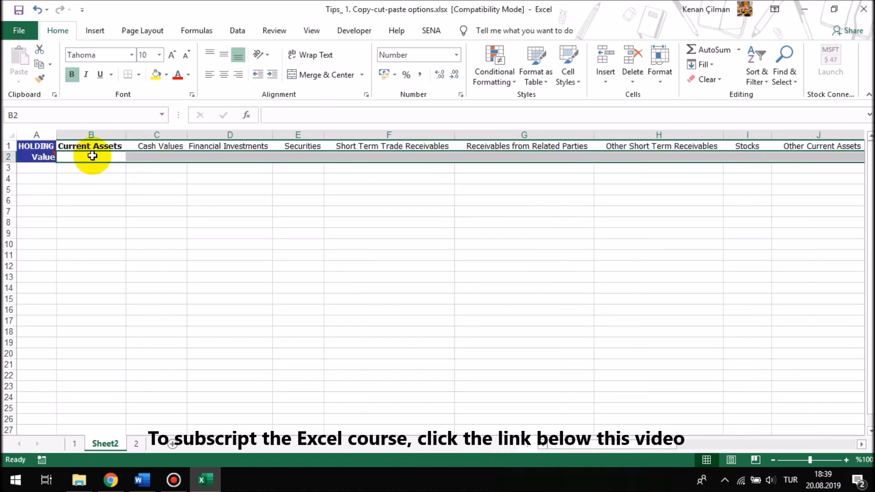
{"action": "key", "text": "ctrl+z"}
{"action": "left_click", "coordinate": [92, 199]}
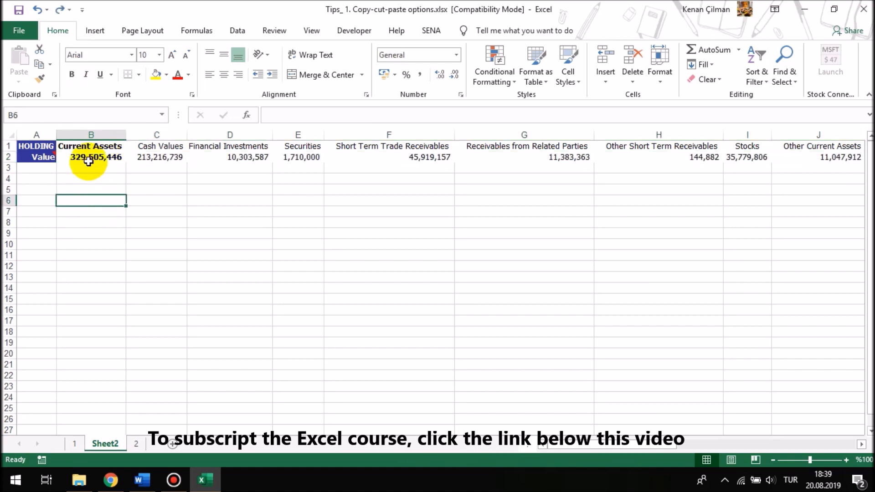
Try to delete only cells D2:F2 from the transposed array.
{"action": "left_click", "coordinate": [157, 159]}
{"action": "left_click_drag", "start_coordinate": [235, 157], "coordinate": [380, 158]}
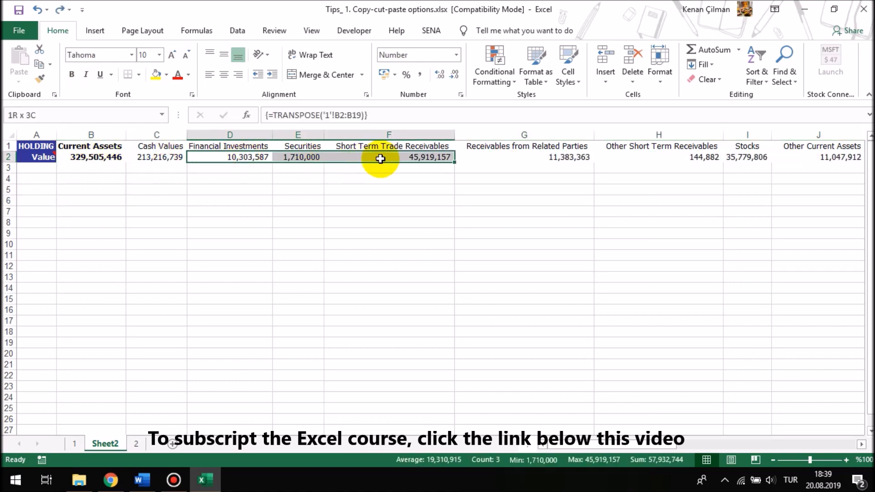
{"action": "key", "text": "Delete"}
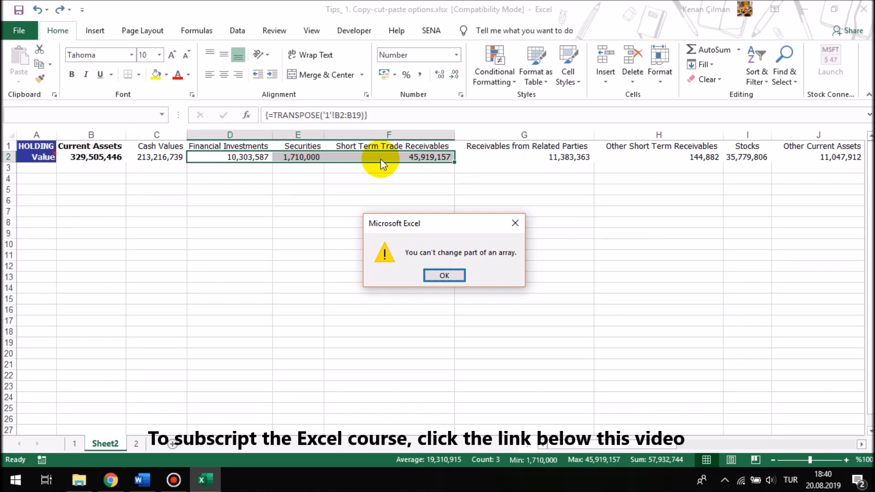
{"action": "key", "text": "Return"}
Examine the shared array formula in individual cells of row 2 and across B2:G2.
{"action": "double_click", "coordinate": [235, 156]}
{"action": "double_click", "coordinate": [288, 157]}
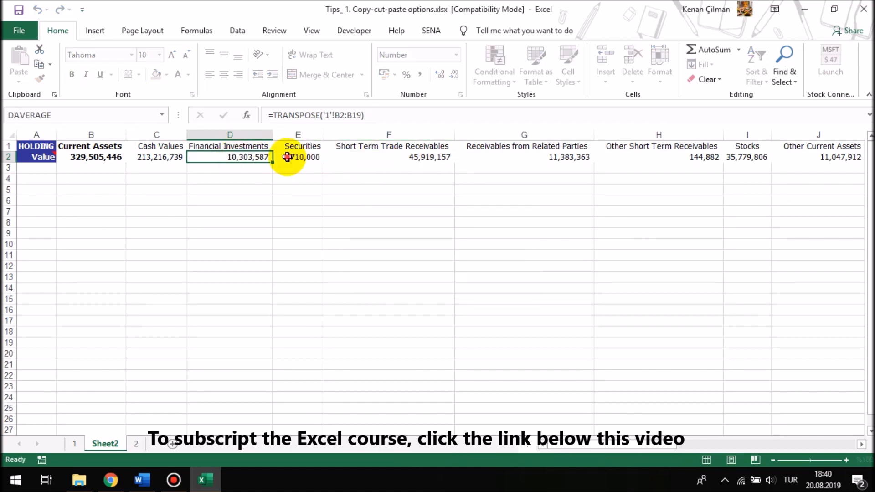
{"action": "left_click", "coordinate": [122, 159]}
{"action": "left_click", "coordinate": [148, 157]}
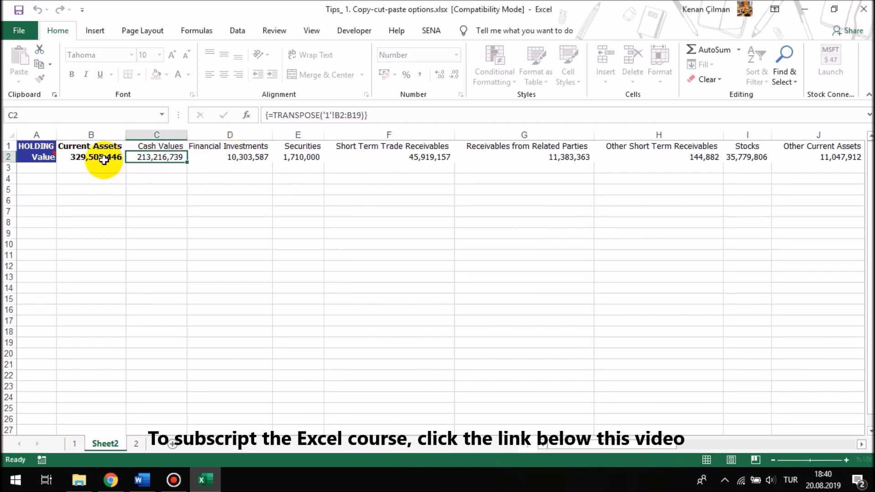
{"action": "left_click", "coordinate": [225, 156]}
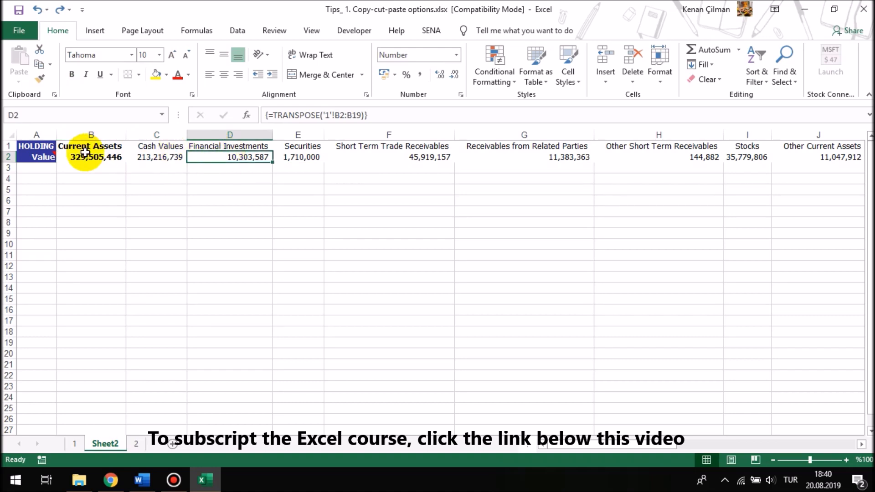
{"action": "left_click", "coordinate": [115, 157]}
{"action": "left_click", "coordinate": [620, 160], "text": "shift"}
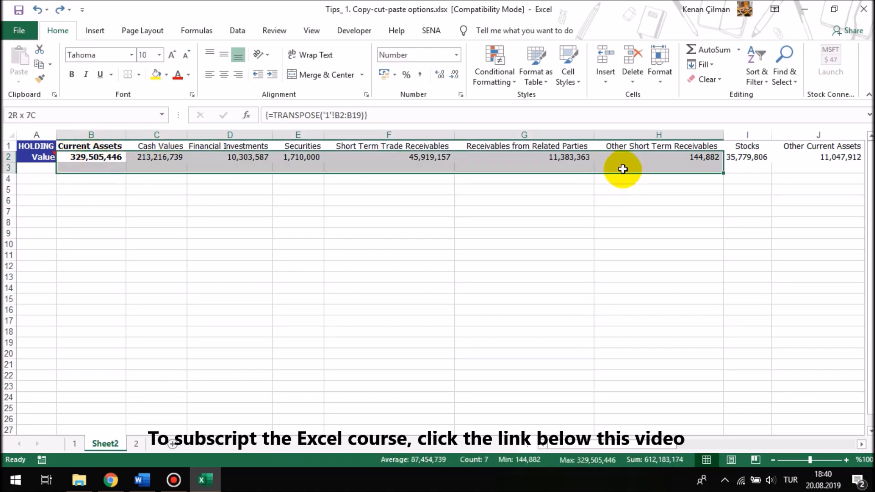
{"action": "left_click", "coordinate": [256, 160]}
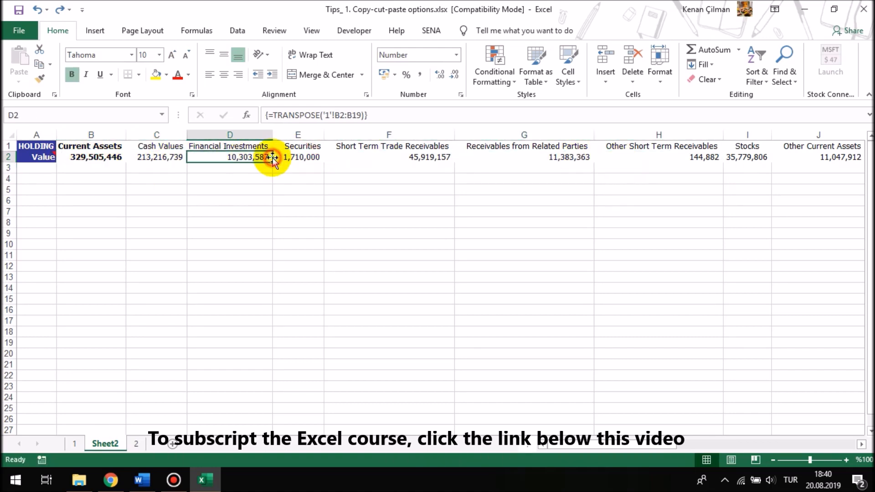
{"action": "left_click_drag", "start_coordinate": [64, 158], "coordinate": [507, 161]}
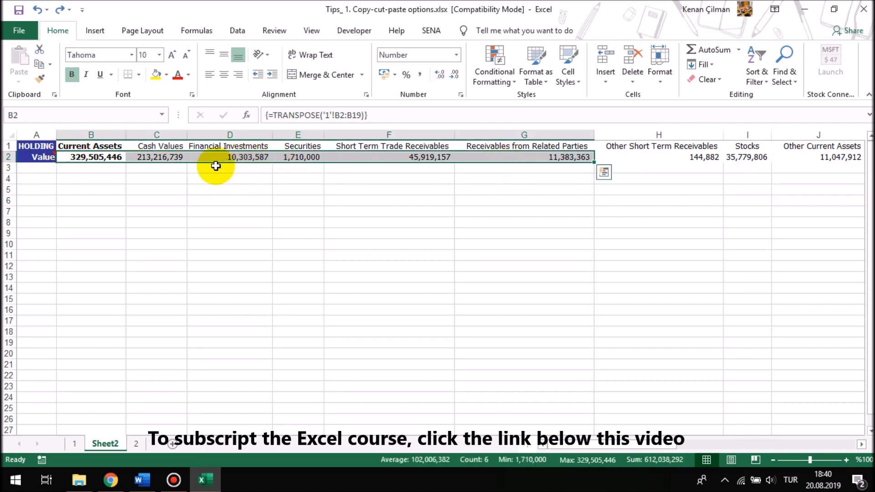
Clear the full array range B2:S2 once more and restore it with undo.
{"action": "left_click", "coordinate": [88, 155]}
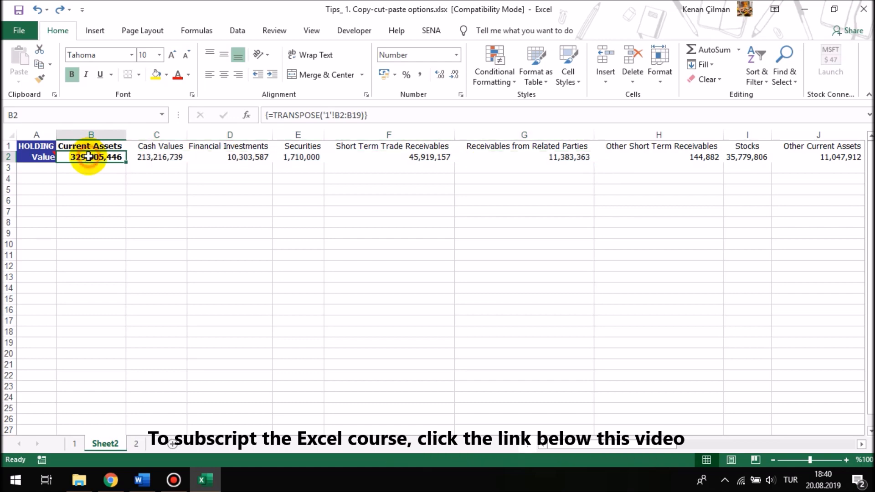
{"action": "key", "text": "ctrl+shift+Right"}
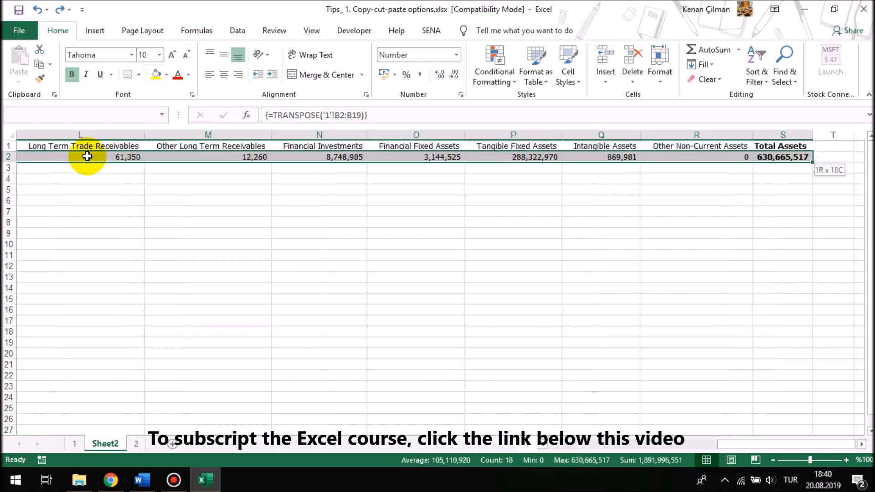
{"action": "key", "text": "Delete"}
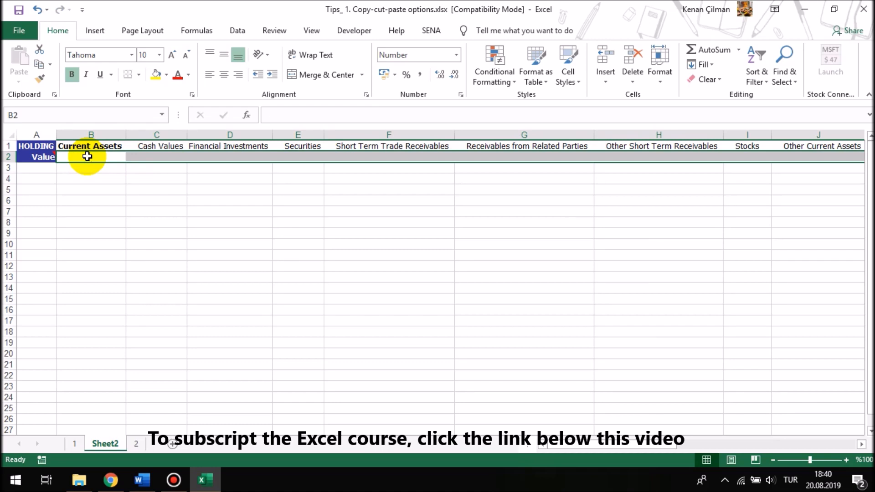
{"action": "key", "text": "ctrl+z"}
{"action": "left_click", "coordinate": [151, 223]}
Cut the HOLDING table A1:B19 on sheet 1 and paste it at A57.
{"action": "left_click", "coordinate": [74, 443]}
{"action": "left_click", "coordinate": [253, 222]}
{"action": "left_click_drag", "start_coordinate": [36, 145], "coordinate": [253, 343]}
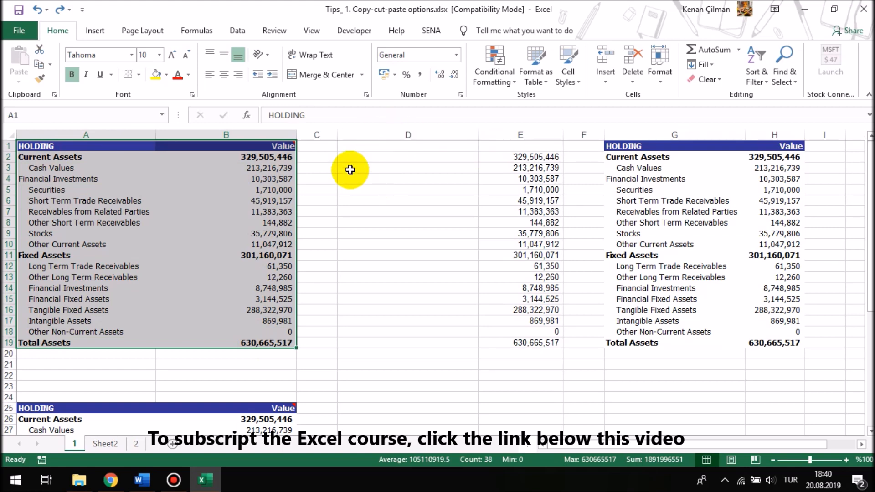
{"action": "left_click", "coordinate": [39, 49]}
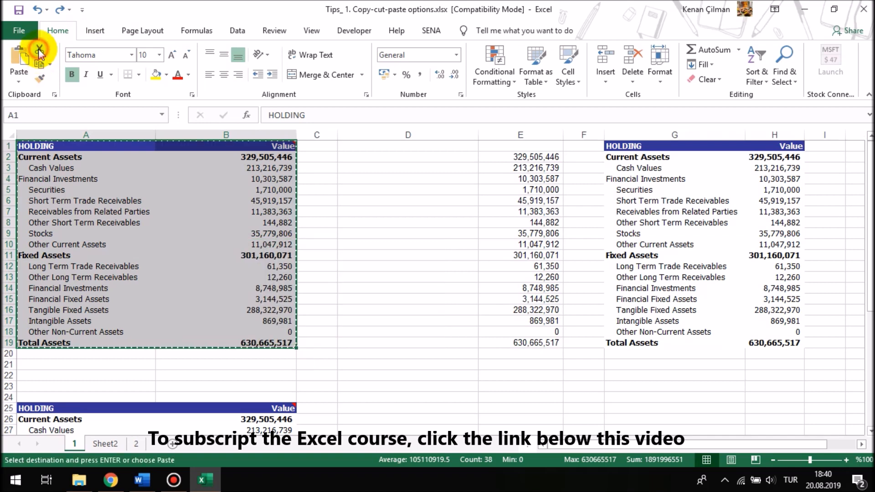
{"action": "scroll", "coordinate": [41, 53], "scroll_direction": "down", "scroll_amount": 5}
{"action": "scroll", "coordinate": [205, 211], "scroll_direction": "down", "scroll_amount": 10}
{"action": "scroll", "coordinate": [112, 300], "scroll_direction": "down", "scroll_amount": 3}
{"action": "left_click", "coordinate": [43, 332]}
{"action": "key", "text": "Return"}
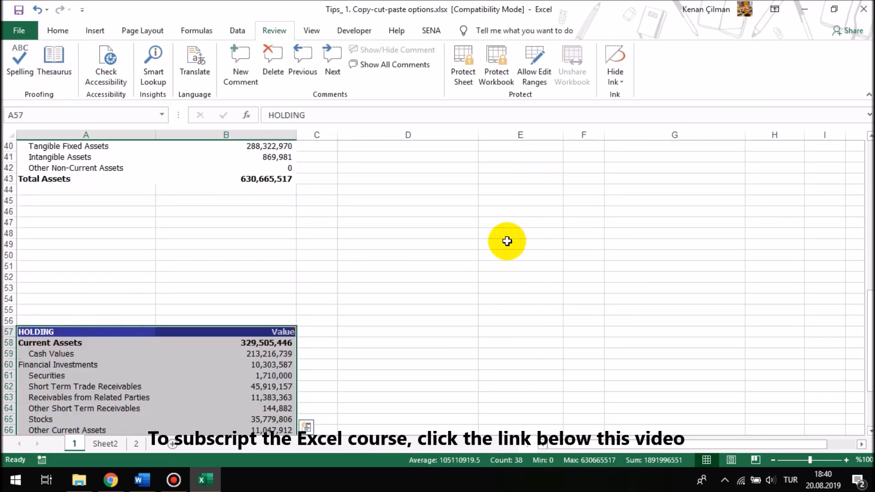
Check the formulas of the moved table's values one by one from B59 down to B66.
{"action": "left_click", "coordinate": [259, 353]}
{"action": "key", "text": "Return"}
{"action": "key", "text": "F2"}
{"action": "key", "text": "Return"}
{"action": "key", "text": "F2"}
{"action": "key", "text": "Return"}
{"action": "key", "text": "F2"}
{"action": "key", "text": "Return"}
{"action": "key", "text": "F2"}
{"action": "key", "text": "Return"}
{"action": "key", "text": "F2"}
{"action": "key", "text": "Return"}
{"action": "key", "text": "F2"}
{"action": "key", "text": "Return"}
{"action": "key", "text": "F2"}
{"action": "key", "text": "Return"}
{"action": "key", "text": "F2"}
{"action": "key", "text": "Return"}
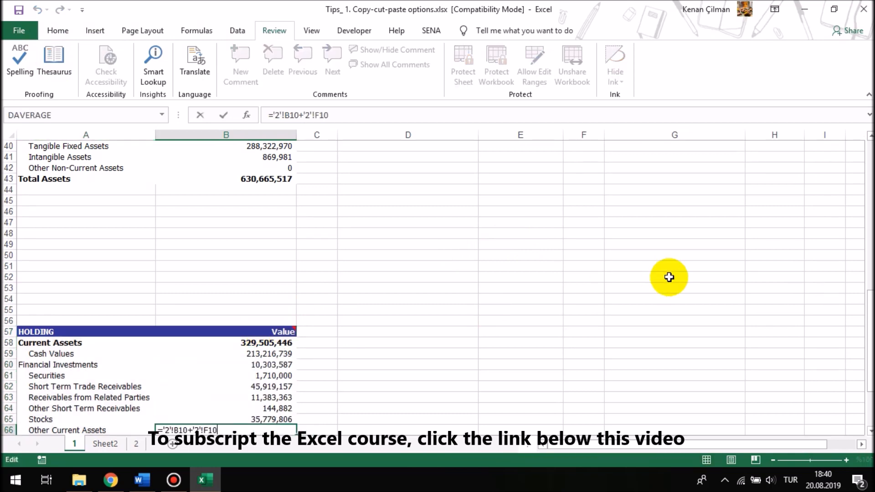
Compare the moved table at A57:B75 with the vacated source range from A1.
{"action": "scroll", "coordinate": [151, 201], "scroll_direction": "down", "scroll_amount": 5}
{"action": "left_click_drag", "start_coordinate": [23, 145], "coordinate": [250, 345]}
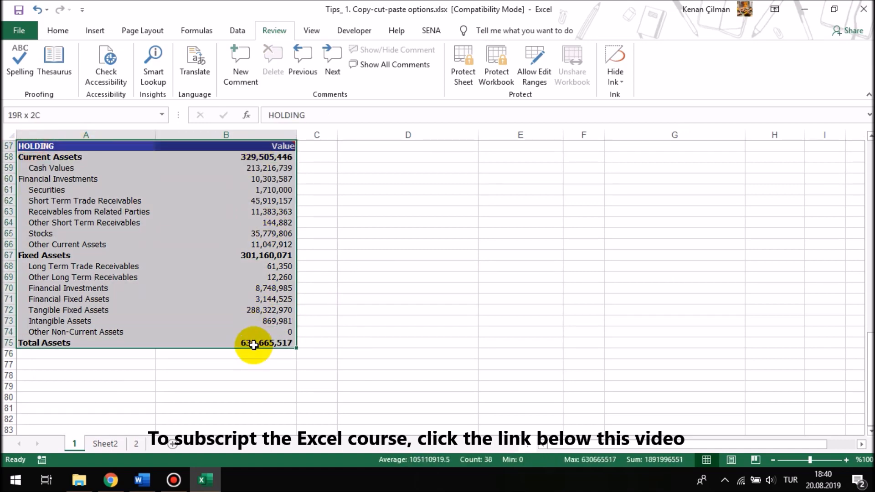
{"action": "scroll", "coordinate": [215, 287], "scroll_direction": "up", "scroll_amount": 19}
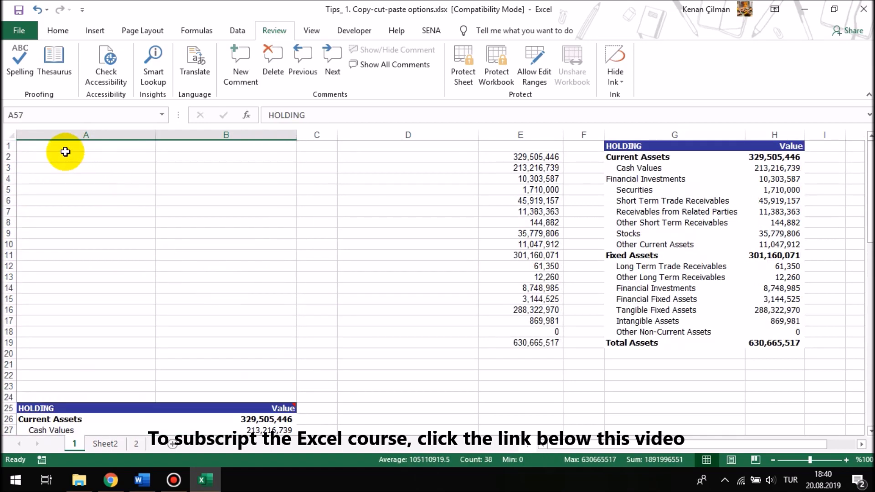
{"action": "left_click_drag", "start_coordinate": [65, 151], "coordinate": [309, 353]}
{"action": "scroll", "coordinate": [301, 292], "scroll_direction": "down", "scroll_amount": 6}
{"action": "scroll", "coordinate": [293, 293], "scroll_direction": "down", "scroll_amount": 10}
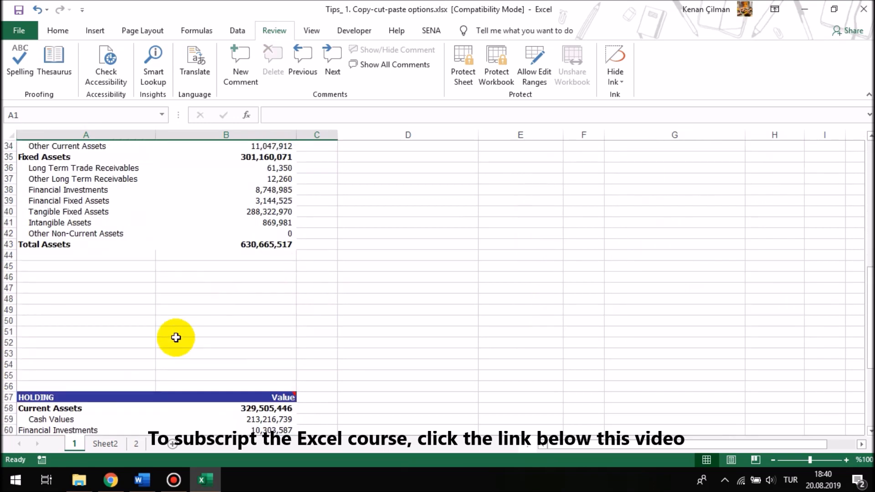
{"action": "left_click_drag", "start_coordinate": [36, 231], "coordinate": [212, 388]}
{"action": "scroll", "coordinate": [218, 332], "scroll_direction": "down", "scroll_amount": 6}
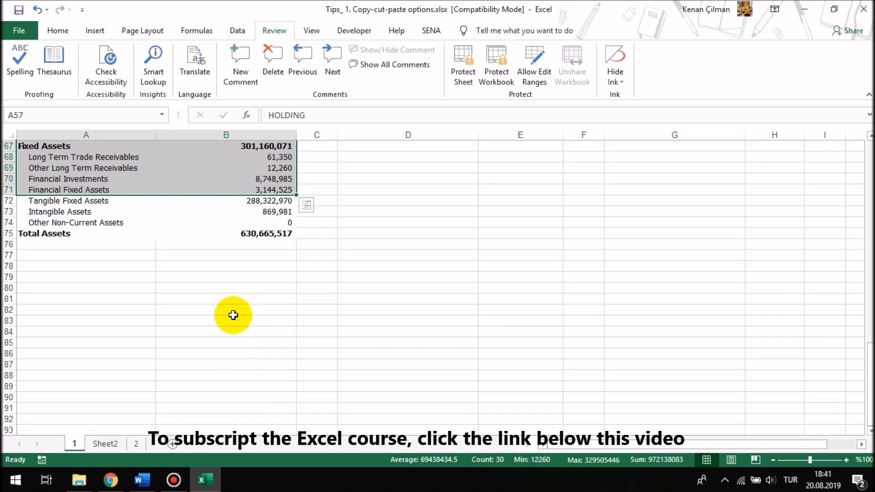
{"action": "scroll", "coordinate": [233, 314], "scroll_direction": "up", "scroll_amount": 4}
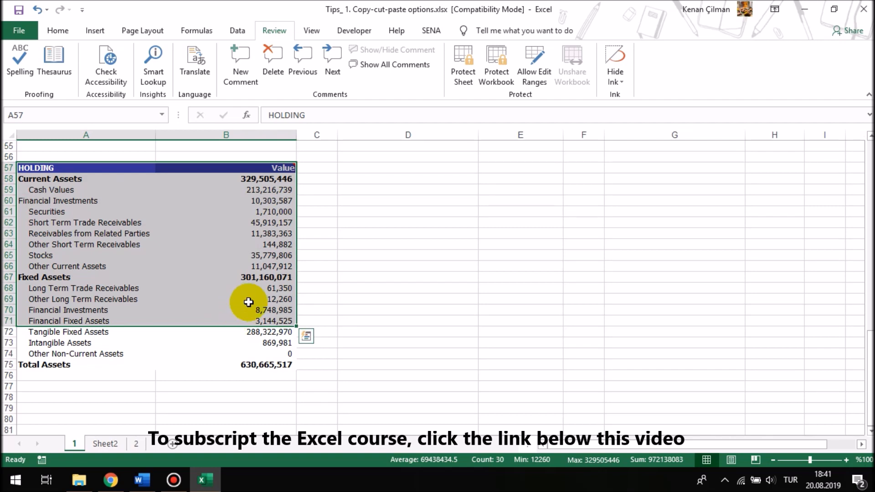
Check the formulas of the moved HOLDING table's values one by one from B58 down to B69.
{"action": "left_click", "coordinate": [268, 179]}
{"action": "key", "text": "F2"}
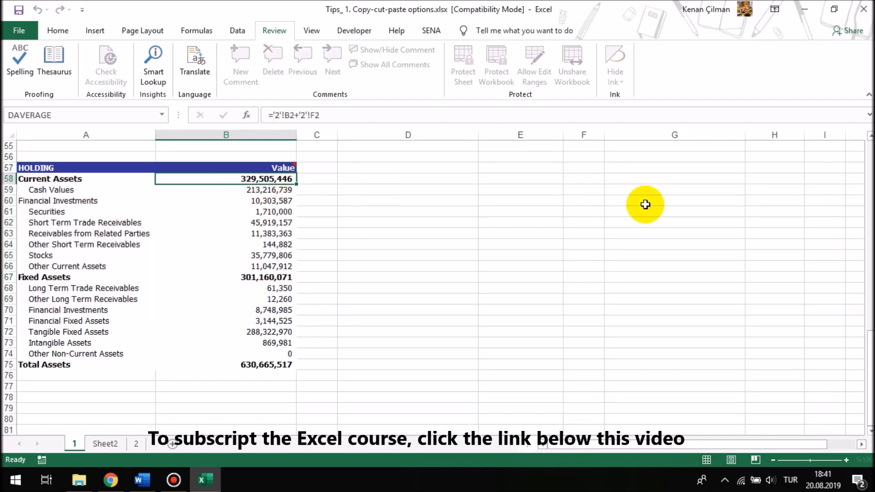
{"action": "key", "text": "Return"}
{"action": "key", "text": "F2"}
{"action": "key", "text": "Return"}
{"action": "key", "text": "F2"}
{"action": "key", "text": "Return"}
{"action": "key", "text": "F2"}
{"action": "key", "text": "Return"}
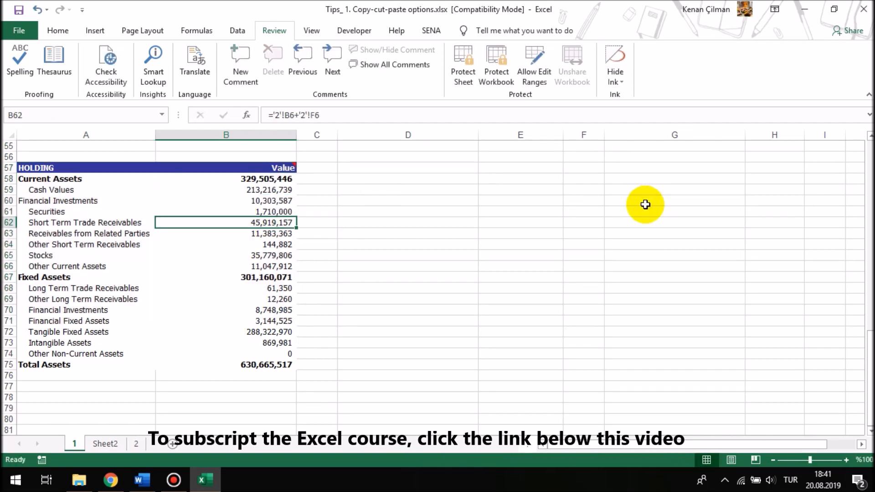
{"action": "key", "text": "F2"}
{"action": "key", "text": "Return"}
{"action": "key", "text": "F2"}
{"action": "key", "text": "Return"}
{"action": "key", "text": "F2"}
{"action": "key", "text": "Return"}
{"action": "key", "text": "F2"}
{"action": "key", "text": "Return"}
{"action": "key", "text": "F2"}
{"action": "key", "text": "Return"}
{"action": "key", "text": "F2"}
{"action": "key", "text": "Return"}
{"action": "key", "text": "F2"}
{"action": "key", "text": "Return"}
{"action": "key", "text": "F2"}
{"action": "key", "text": "Return"}
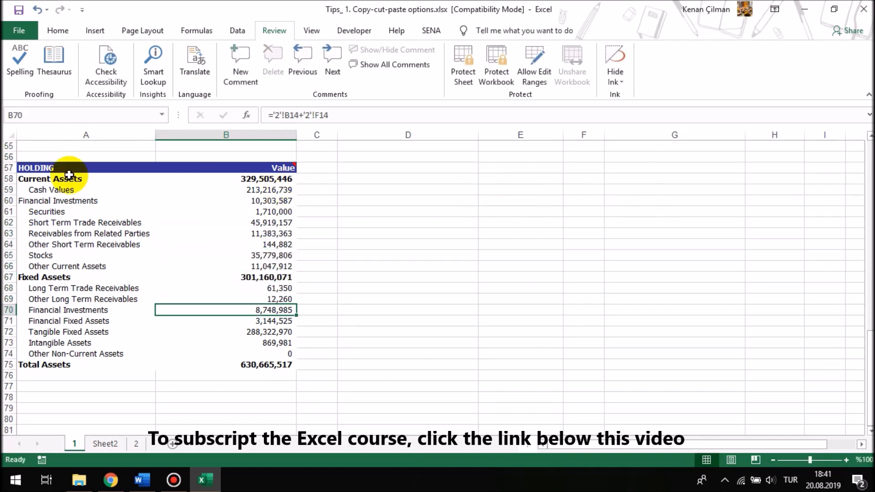
Cut the HOLDING table A57:B75 on sheet 1 and paste it at K1 on sheet 2.
{"action": "left_click_drag", "start_coordinate": [33, 168], "coordinate": [283, 365]}
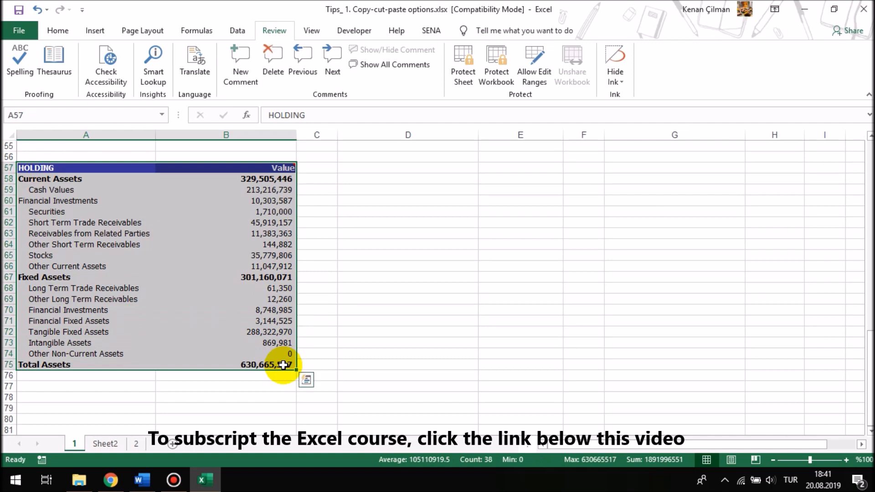
{"action": "key", "text": "ctrl+c"}
{"action": "left_click", "coordinate": [122, 443]}
{"action": "left_click", "coordinate": [136, 443]}
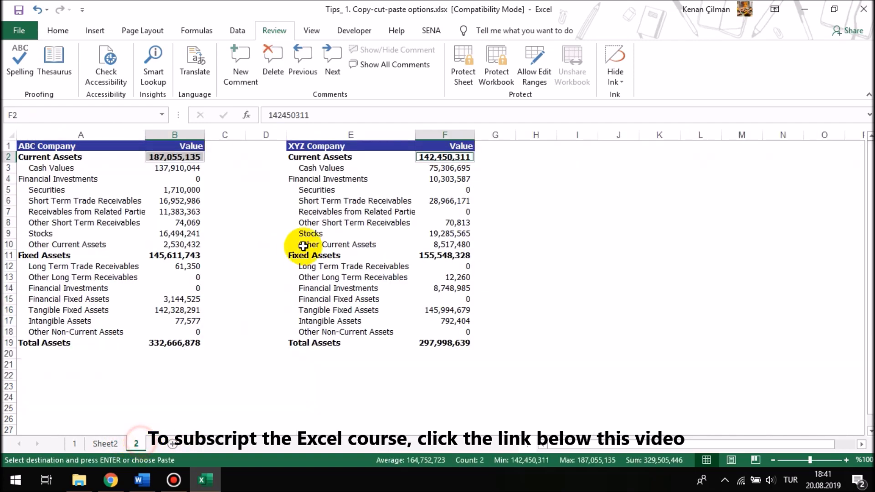
{"action": "left_click", "coordinate": [669, 146]}
{"action": "key", "text": "Return"}
Check the pasted table's formulas starting at L2 and fit column K's width to its contents.
{"action": "left_click", "coordinate": [711, 157]}
{"action": "double_click", "coordinate": [722, 158]}
{"action": "key", "text": "Return"}
{"action": "key", "text": "Return"}
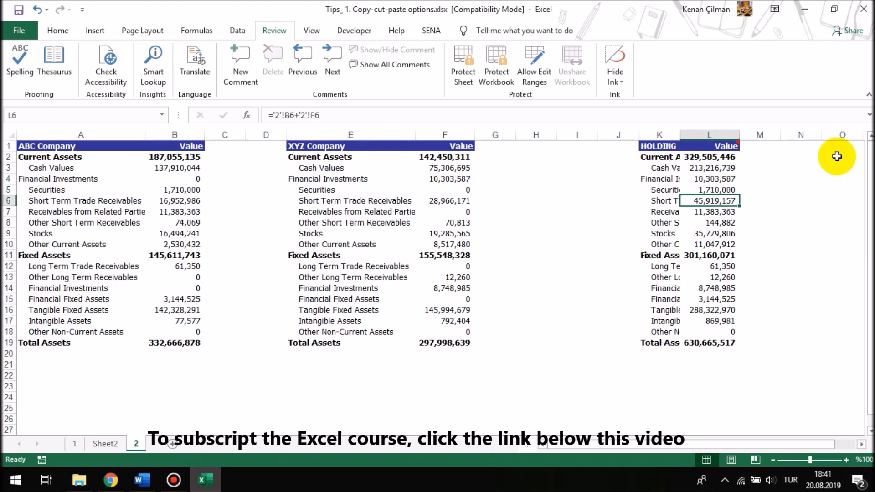
{"action": "double_click", "coordinate": [677, 135]}
{"action": "scroll", "coordinate": [425, 142], "scroll_direction": "down", "scroll_amount": 1}
{"action": "scroll", "coordinate": [656, 195], "scroll_direction": "up", "scroll_amount": 1}
Cut the HOLDING table K1:L19 and paste it at C26 on the same sheet.
{"action": "left_click_drag", "start_coordinate": [672, 146], "coordinate": [800, 343]}
{"action": "key", "text": "ctrl+c"}
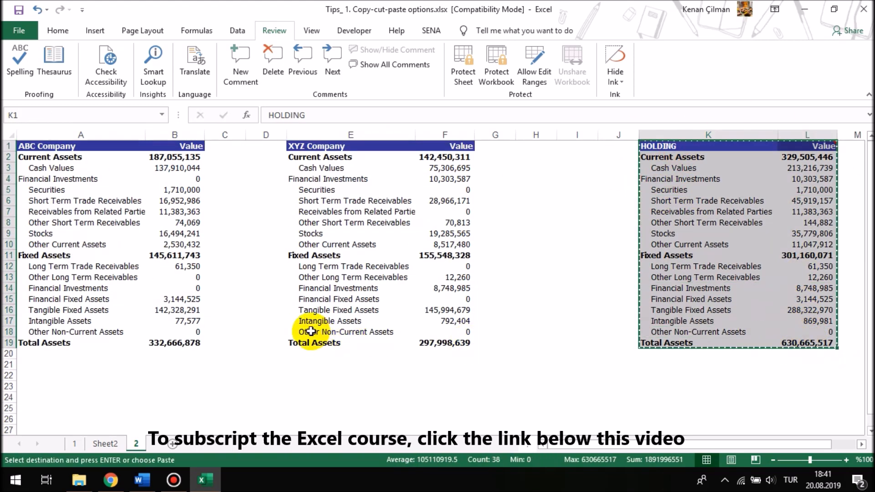
{"action": "scroll", "coordinate": [273, 319], "scroll_direction": "down", "scroll_amount": 4}
{"action": "left_click", "coordinate": [233, 288]}
{"action": "key", "text": "ctrl+v"}
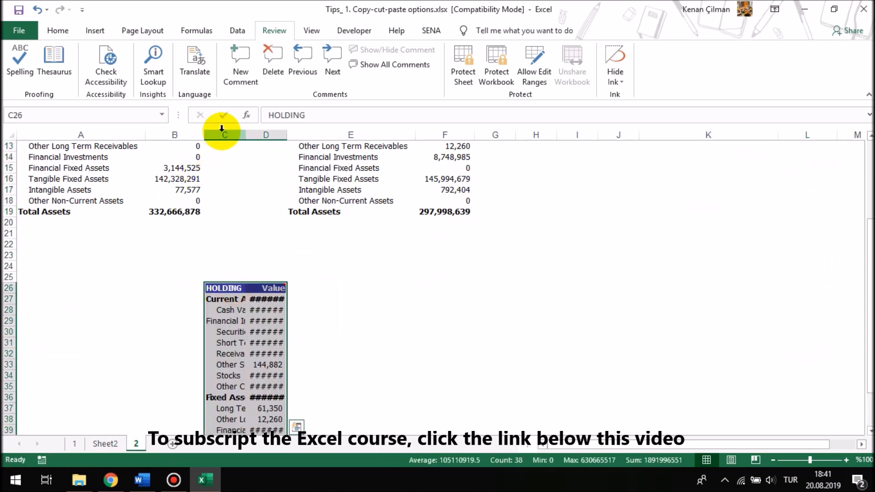
Fit the widths of columns C and D to the pasted table's contents.
{"action": "left_click_drag", "start_coordinate": [224, 135], "coordinate": [291, 136]}
{"action": "double_click", "coordinate": [249, 135]}
{"action": "left_click", "coordinate": [291, 353]}
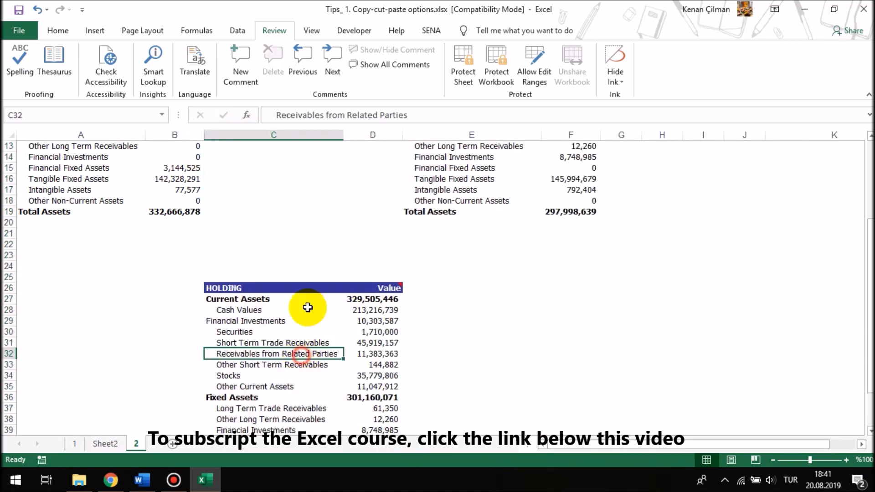
Check the formulas of the moved table's values one by one from D27 down to D33.
{"action": "scroll", "coordinate": [351, 302], "scroll_direction": "up", "scroll_amount": 4}
{"action": "scroll", "coordinate": [381, 316], "scroll_direction": "down", "scroll_amount": 2}
{"action": "double_click", "coordinate": [360, 363]}
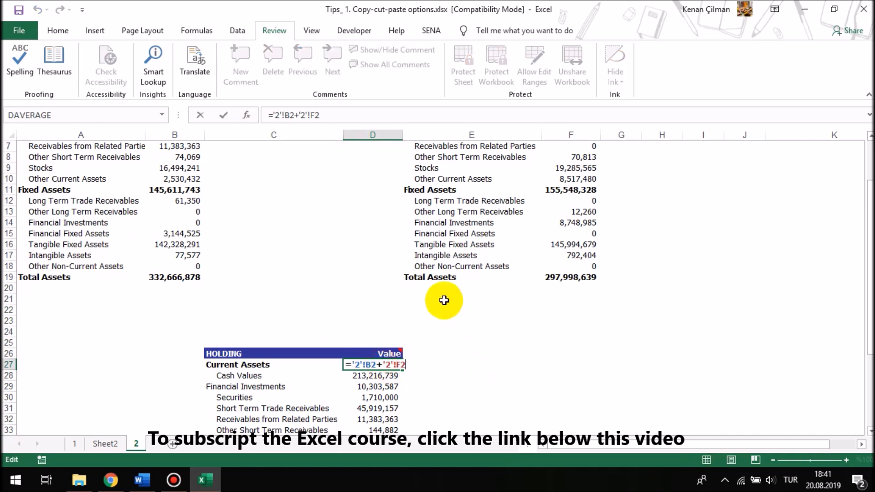
{"action": "scroll", "coordinate": [445, 299], "scroll_direction": "up", "scroll_amount": 2}
{"action": "key", "text": "Escape"}
{"action": "scroll", "coordinate": [359, 261], "scroll_direction": "down", "scroll_amount": 3}
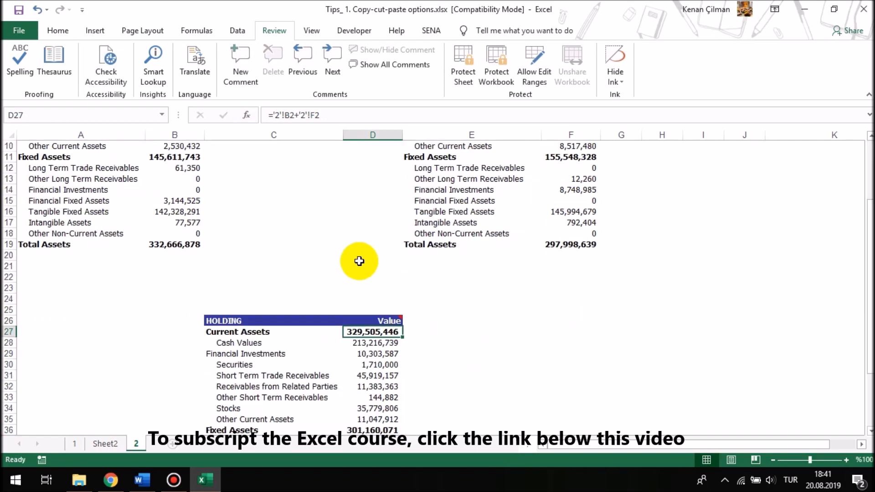
{"action": "key", "text": "F2"}
{"action": "key", "text": "Return"}
{"action": "key", "text": "F2"}
{"action": "key", "text": "Return"}
{"action": "key", "text": "F2"}
{"action": "key", "text": "Return"}
{"action": "key", "text": "F2"}
{"action": "key", "text": "Return"}
{"action": "key", "text": "F2"}
{"action": "key", "text": "Return"}
{"action": "key", "text": "F2"}
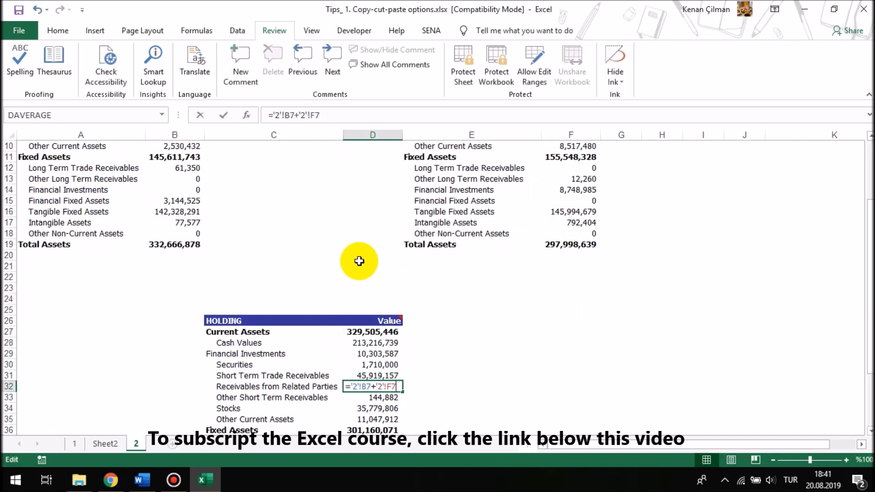
{"action": "key", "text": "Return"}
{"action": "key", "text": "F2"}
{"action": "key", "text": "Return"}
Look at the vacated range A57:B75 on sheet 1.
{"action": "key", "text": "ctrl+Page_Up"}
{"action": "key", "text": "ctrl+Page_Up"}
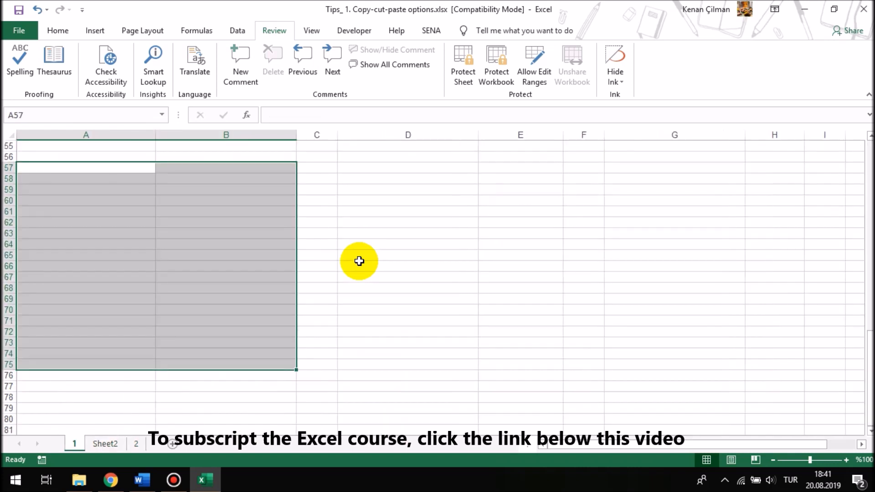
{"action": "left_click", "coordinate": [146, 201]}
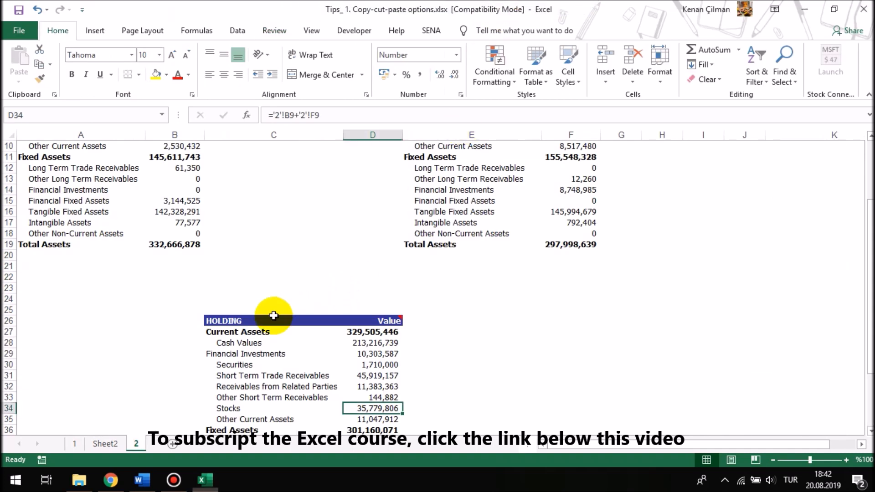
Cut the HOLDING table C26:D44 on sheet 2 and paste it at A1 of a new blank workbook.
{"action": "left_click", "coordinate": [227, 321]}
{"action": "left_click_drag", "start_coordinate": [228, 321], "coordinate": [353, 416]}
{"action": "key", "text": "ctrl+c"}
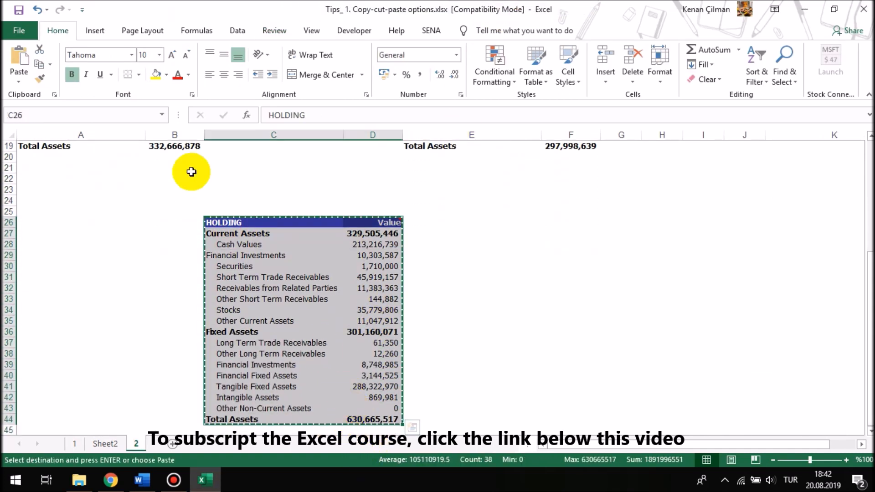
{"action": "left_click", "coordinate": [19, 29]}
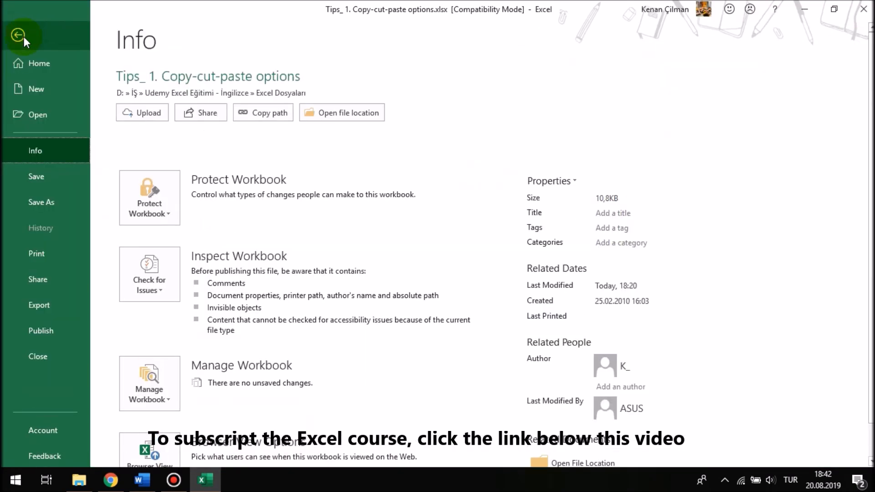
{"action": "left_click", "coordinate": [37, 88]}
{"action": "left_click", "coordinate": [175, 195]}
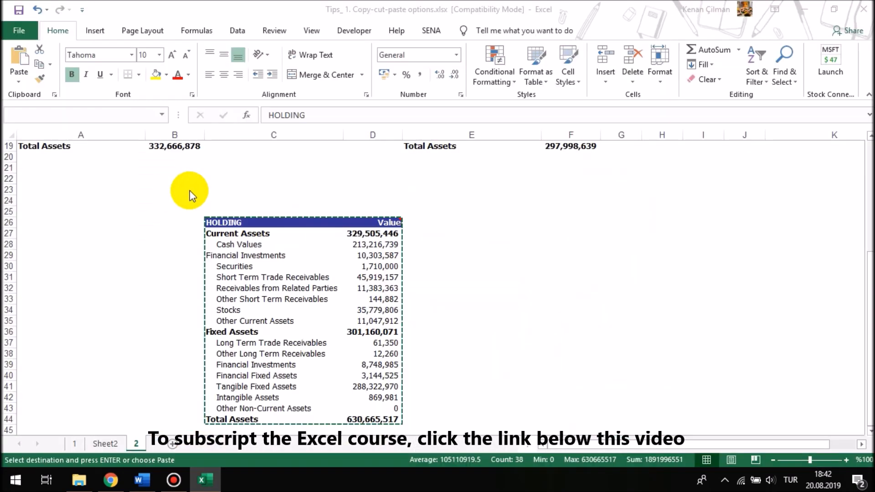
{"action": "key", "text": "ctrl+v"}
Fit all column widths in the new workbook's sheet to their contents.
{"action": "left_click", "coordinate": [65, 188]}
{"action": "left_click", "coordinate": [11, 136]}
{"action": "double_click", "coordinate": [55, 136]}
Examine the formula in B2 of the new workbook, including its file name, sheet and cell references.
{"action": "left_click", "coordinate": [185, 162]}
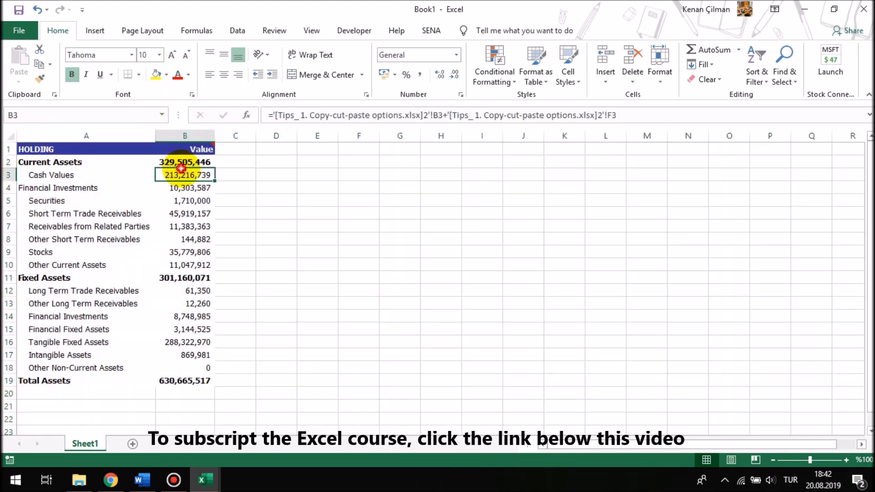
{"action": "left_click", "coordinate": [189, 200]}
{"action": "left_click", "coordinate": [139, 160]}
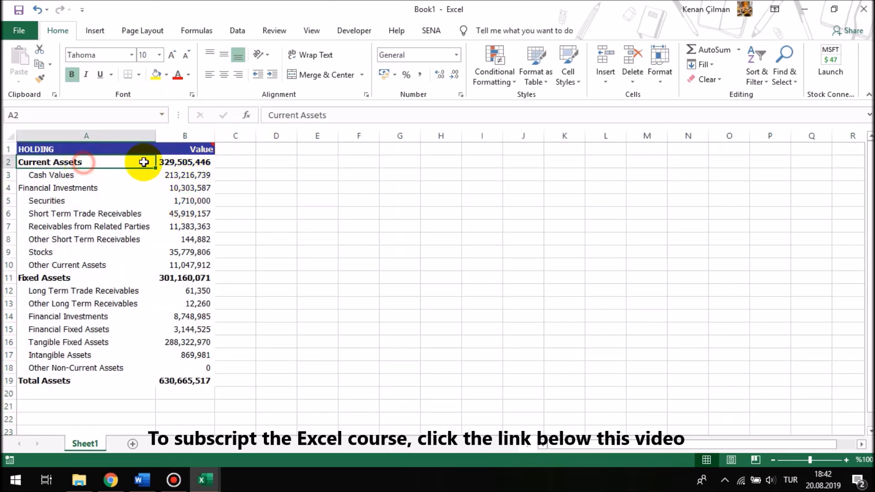
{"action": "left_click", "coordinate": [182, 160]}
{"action": "key", "text": "F2"}
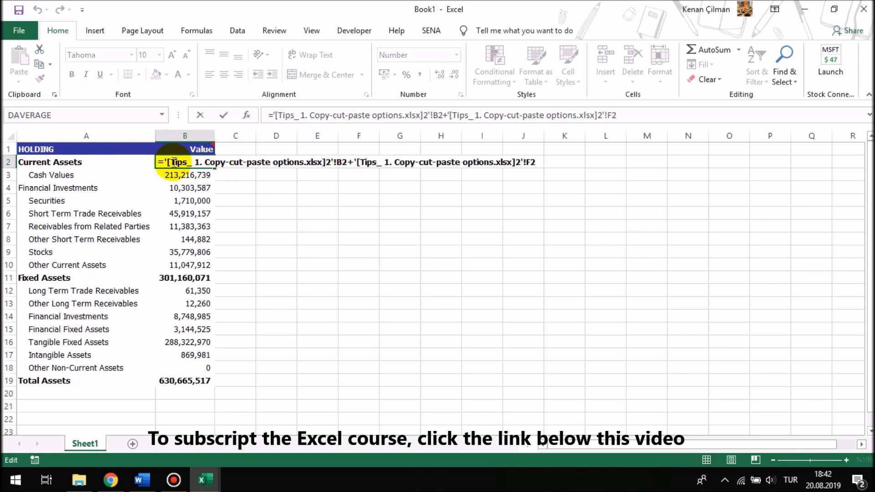
{"action": "left_click_drag", "start_coordinate": [163, 161], "coordinate": [536, 162]}
{"action": "left_click", "coordinate": [234, 163]}
{"action": "key", "text": "Escape"}
{"action": "key", "text": "F2"}
{"action": "left_click_drag", "start_coordinate": [170, 160], "coordinate": [325, 160]}
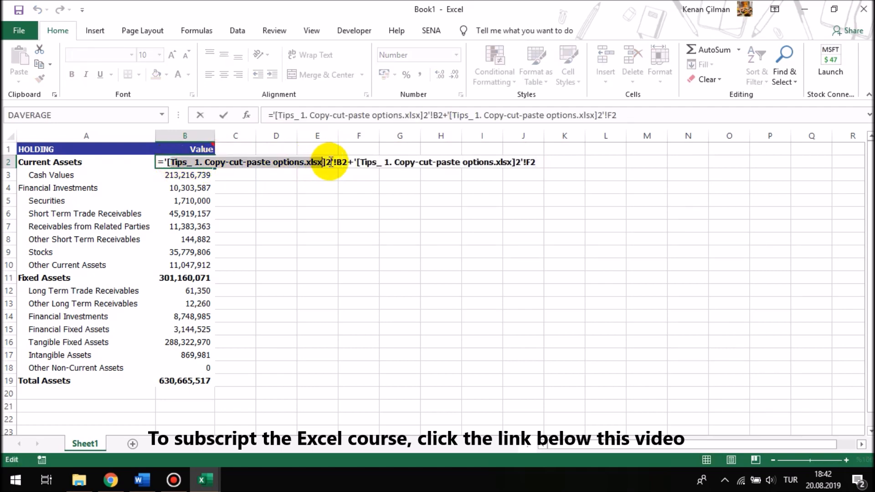
{"action": "left_click", "coordinate": [329, 162]}
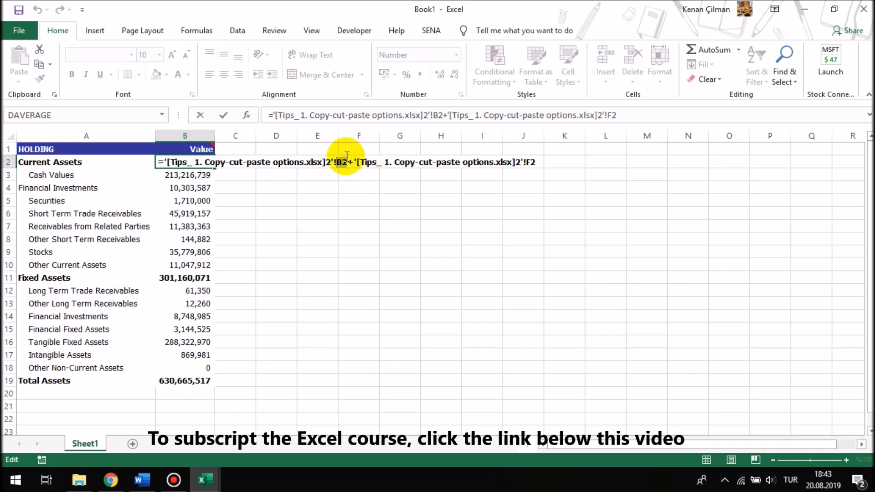
Check the formulas with external references from B3 down to B5 in the new workbook.
{"action": "key", "text": "Return"}
{"action": "key", "text": "F2"}
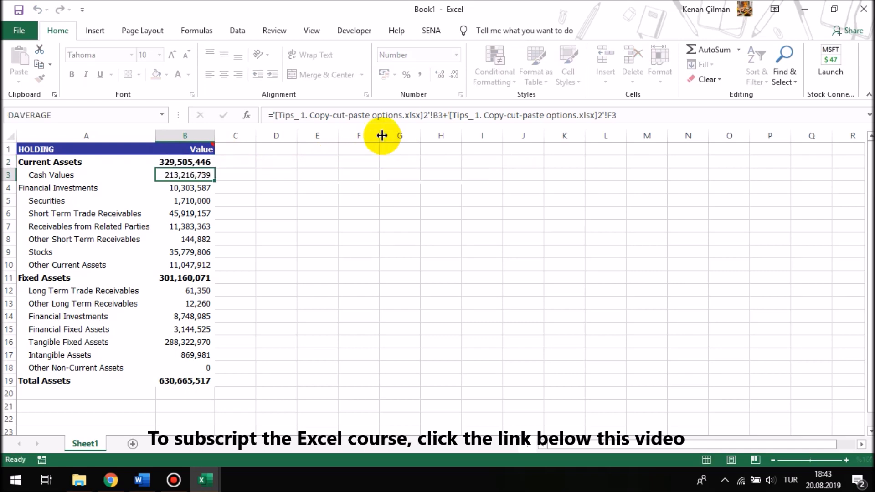
{"action": "key", "text": "Return"}
{"action": "key", "text": "F2"}
{"action": "key", "text": "Return"}
{"action": "key", "text": "F2"}
{"action": "key", "text": "Return"}
Cut the table A1:B19 from Book1 and paste it at A1 on sheet 1 of the Copy-cut-paste options workbook.
{"action": "left_click_drag", "start_coordinate": [35, 148], "coordinate": [177, 381]}
{"action": "key", "text": "ctrl+c"}
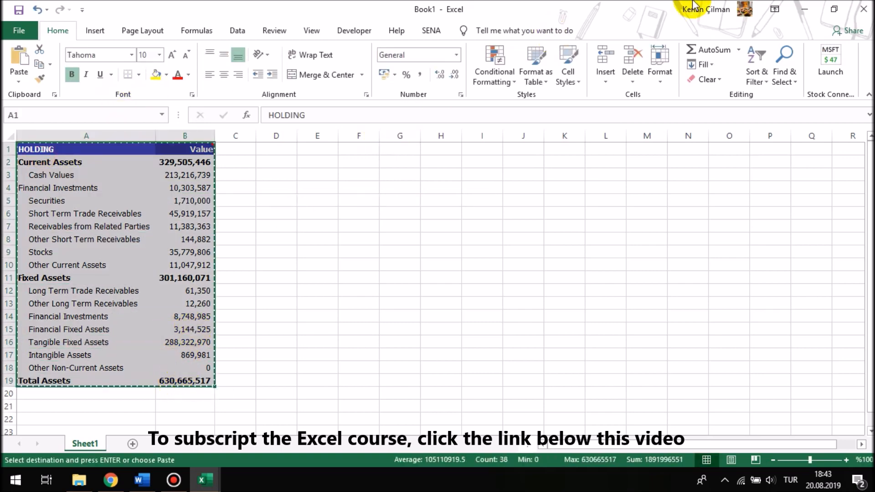
{"action": "left_click", "coordinate": [806, 10]}
{"action": "scroll", "coordinate": [137, 273], "scroll_direction": "up", "scroll_amount": 5}
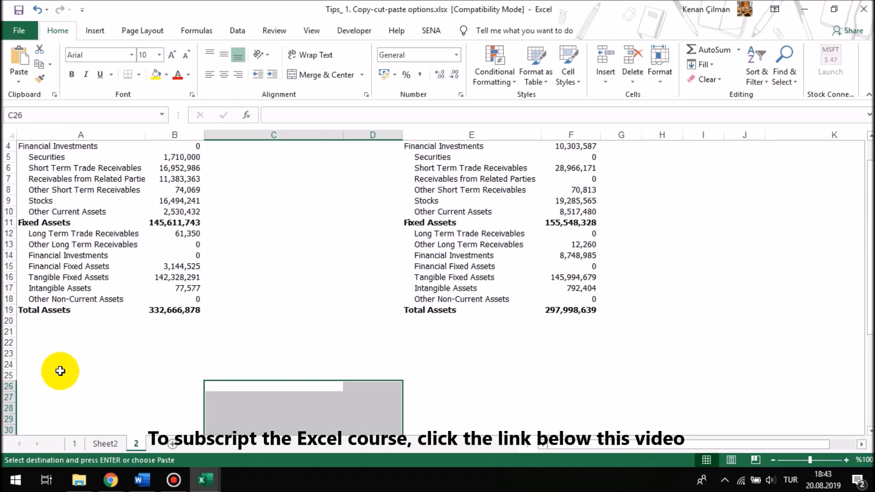
{"action": "left_click", "coordinate": [76, 444]}
{"action": "left_click", "coordinate": [35, 147]}
{"action": "key", "text": "Return"}
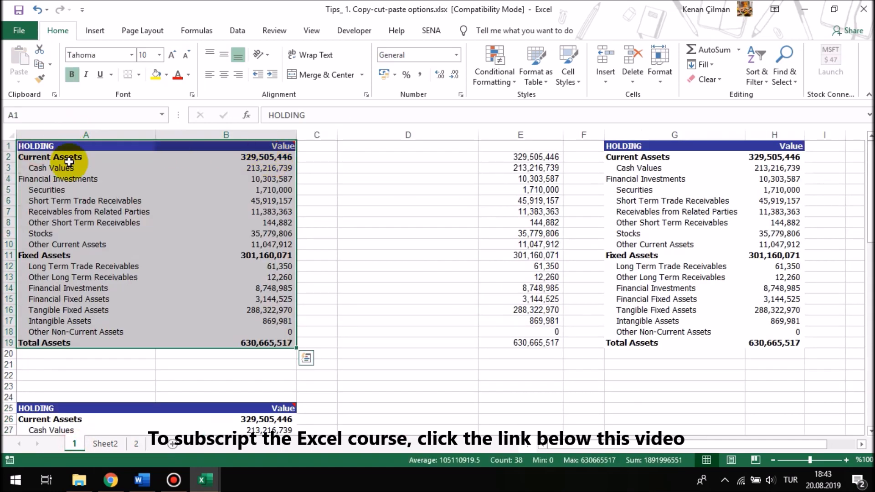
Check the formulas of the returned HOLDING table's values one by one from B4 down to B18.
{"action": "left_click", "coordinate": [121, 232]}
{"action": "left_click", "coordinate": [269, 177]}
{"action": "key", "text": "F2"}
{"action": "key", "text": "Return"}
{"action": "key", "text": "F2"}
{"action": "key", "text": "Return"}
{"action": "key", "text": "F2"}
{"action": "key", "text": "Return"}
{"action": "key", "text": "F2"}
{"action": "key", "text": "Return"}
{"action": "key", "text": "F2"}
{"action": "key", "text": "Return"}
{"action": "key", "text": "F2"}
{"action": "key", "text": "Return"}
{"action": "key", "text": "F2"}
{"action": "key", "text": "Return"}
{"action": "key", "text": "F2"}
{"action": "key", "text": "Return"}
{"action": "key", "text": "F2"}
{"action": "key", "text": "Return"}
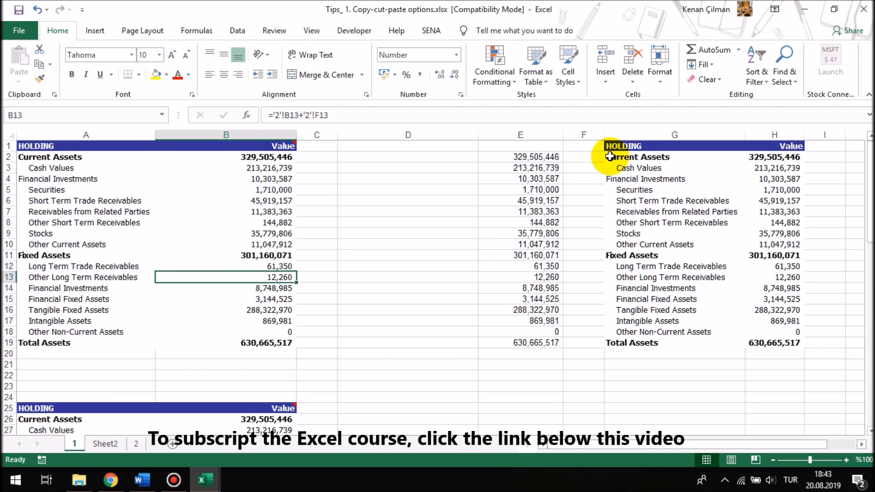
{"action": "key", "text": "F2"}
{"action": "key", "text": "Return"}
{"action": "key", "text": "F2"}
{"action": "key", "text": "Return"}
{"action": "key", "text": "F2"}
{"action": "key", "text": "Return"}
{"action": "key", "text": "F2"}
{"action": "key", "text": "Return"}
{"action": "key", "text": "F2"}
{"action": "key", "text": "Return"}
{"action": "key", "text": "F2"}
{"action": "key", "text": "Return"}
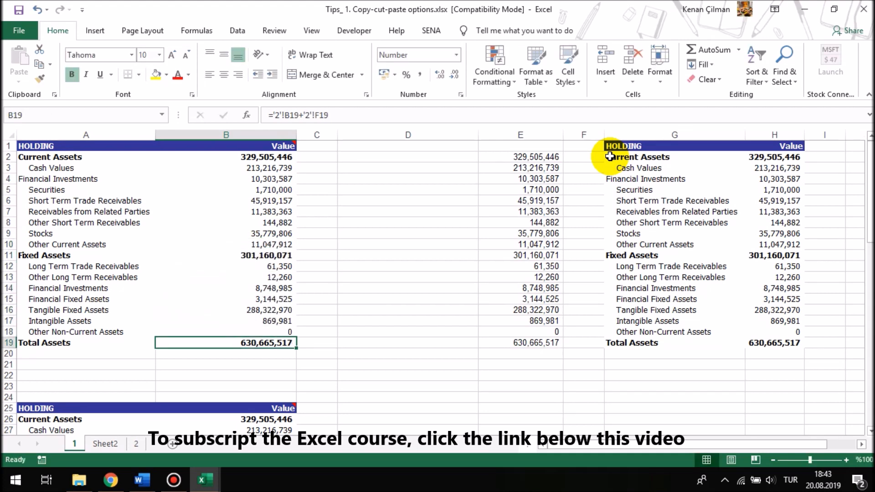
Check the formula of the Total Assets value in B19 and the Financial Investments value in B4 of the returned HOLDING table.
{"action": "key", "text": "F2"}
{"action": "key", "text": "Return"}
{"action": "key", "text": "Up"}
{"action": "key", "text": "Up"}
{"action": "key", "text": "Up"}
{"action": "key", "text": "Up"}
{"action": "key", "text": "Up"}
{"action": "key", "text": "Up"}
{"action": "key", "text": "Up"}
{"action": "key", "text": "Up"}
{"action": "key", "text": "Up"}
{"action": "key", "text": "Up"}
{"action": "key", "text": "Up"}
{"action": "key", "text": "Up"}
{"action": "key", "text": "Up"}
{"action": "key", "text": "Up"}
{"action": "key", "text": "Up"}
{"action": "key", "text": "Up"}
{"action": "key", "text": "Up"}
{"action": "key", "text": "Up"}
{"action": "key", "text": "Down"}
{"action": "key", "text": "Down"}
{"action": "key", "text": "Down"}
{"action": "key", "text": "F2"}
{"action": "key", "text": "Return"}
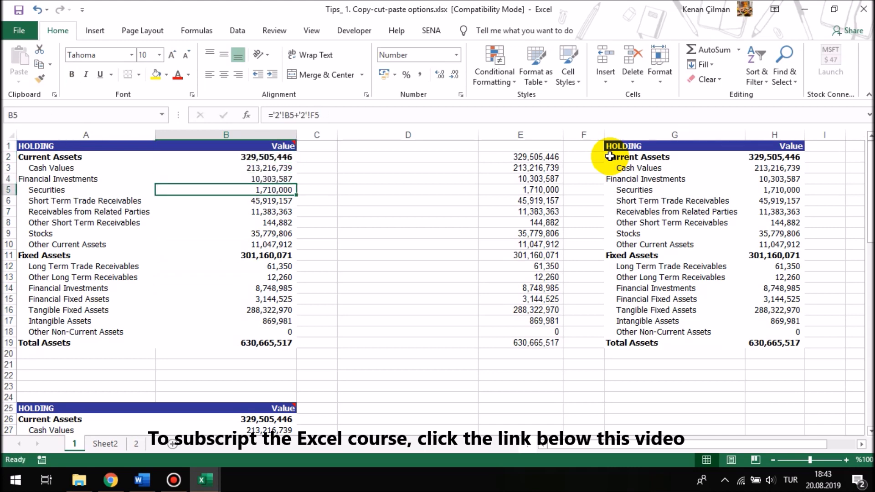
{"action": "left_click_drag", "start_coordinate": [274, 343], "coordinate": [44, 148]}
{"action": "left_click", "coordinate": [189, 200]}
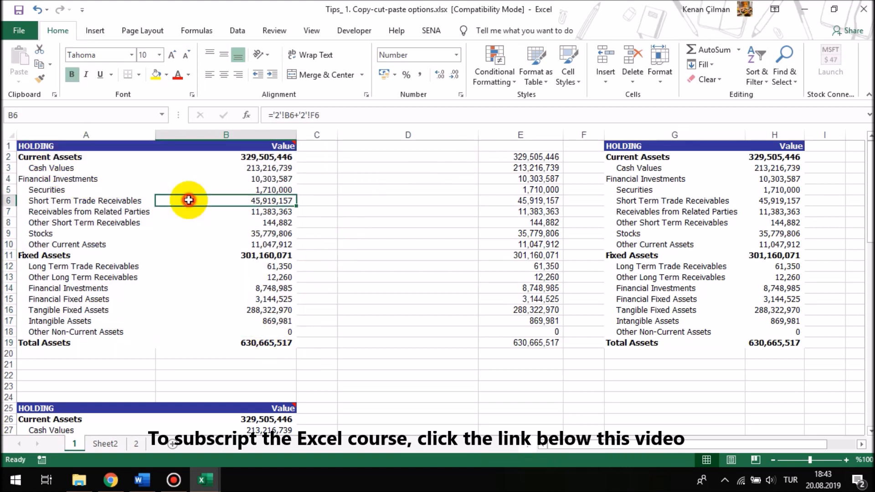
{"action": "mouse_move", "coordinate": [439, 4]}
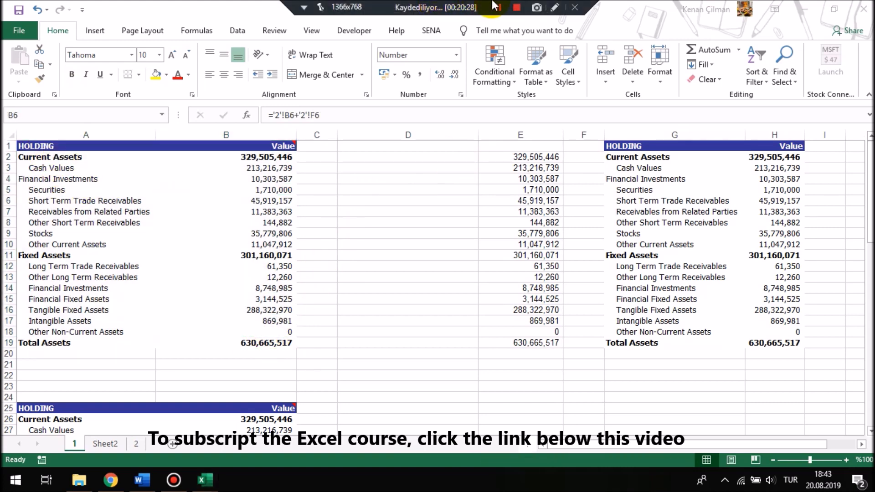
{"action": "left_click", "coordinate": [517, 7]}
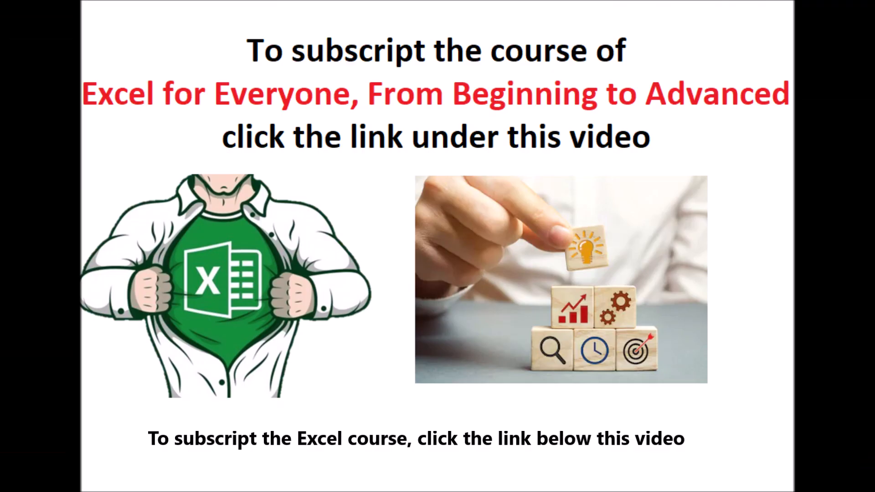